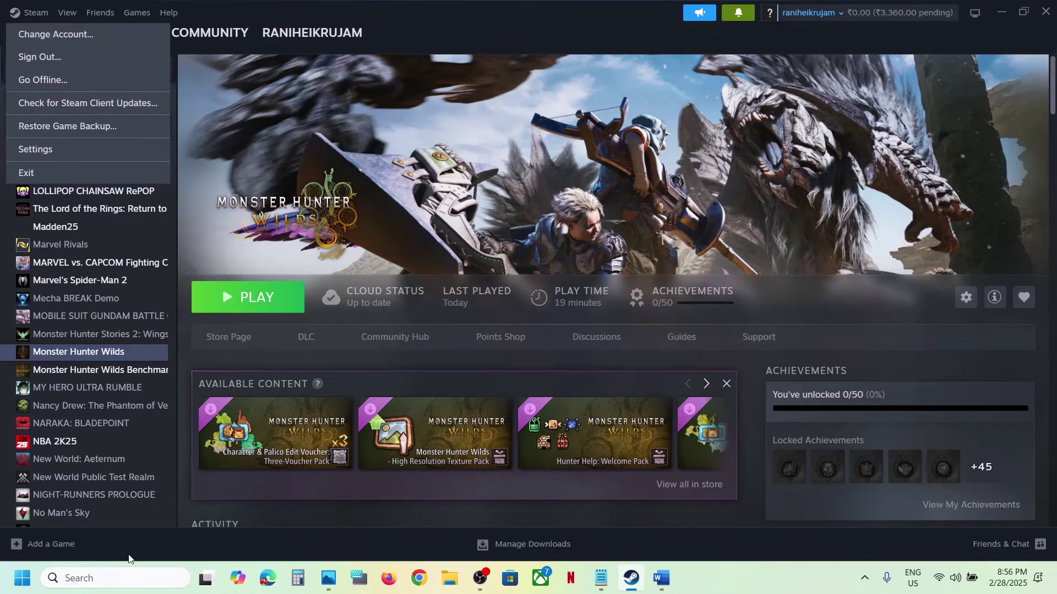
click(95, 579)
text(team)
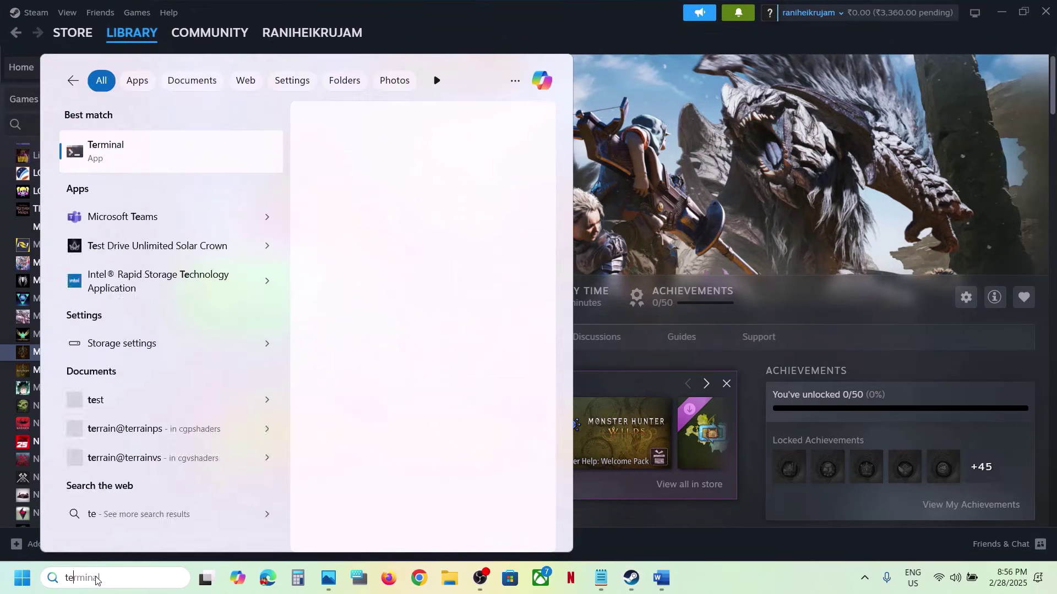
click(706, 156)
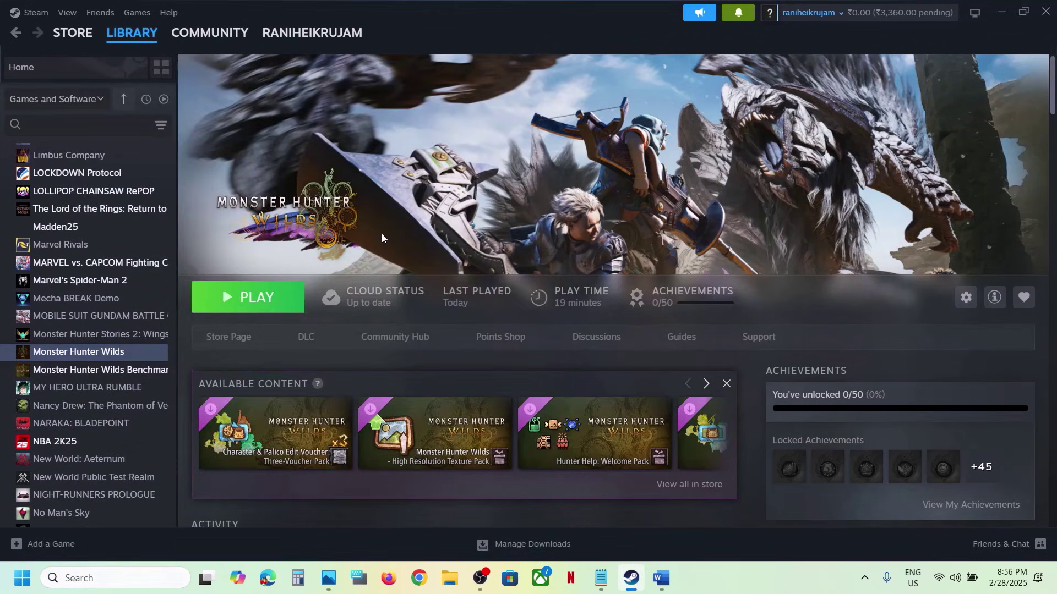
click(34, 13)
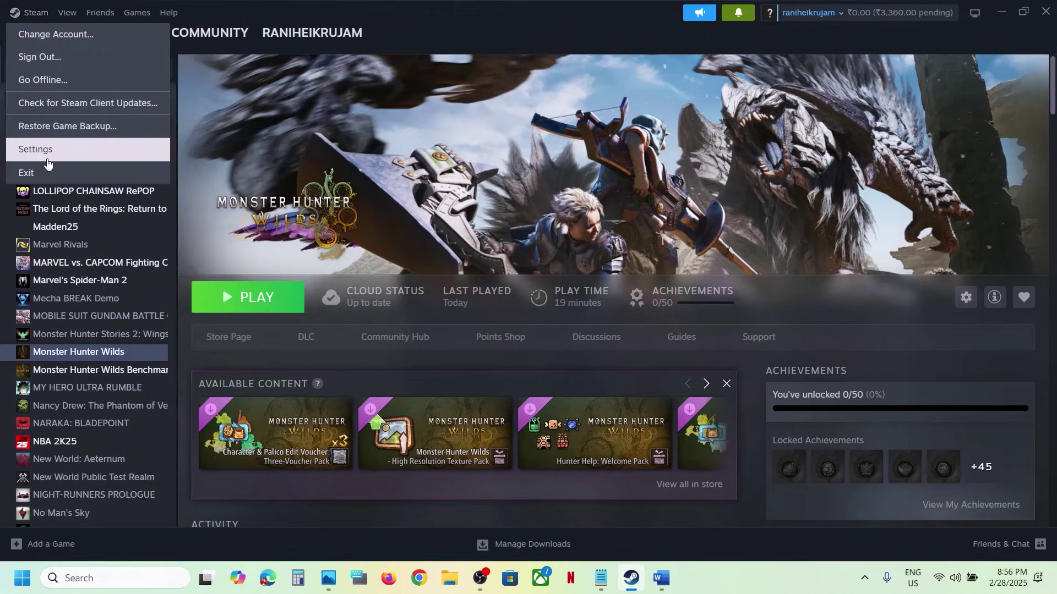
click(307, 180)
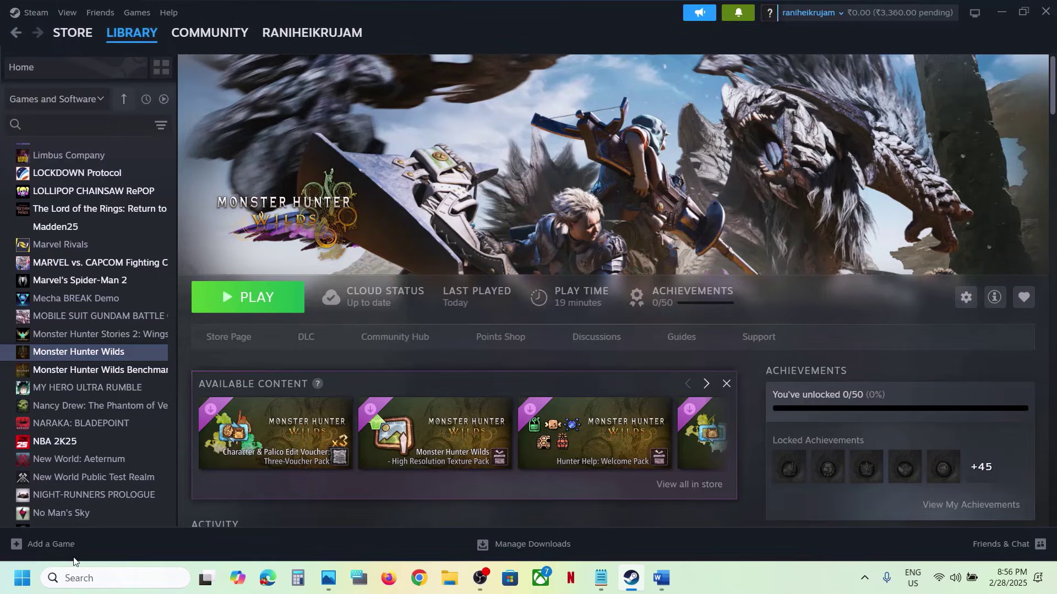
Step: Search Windows for the Steam app and run it as administrator
click(92, 579)
text(steam)
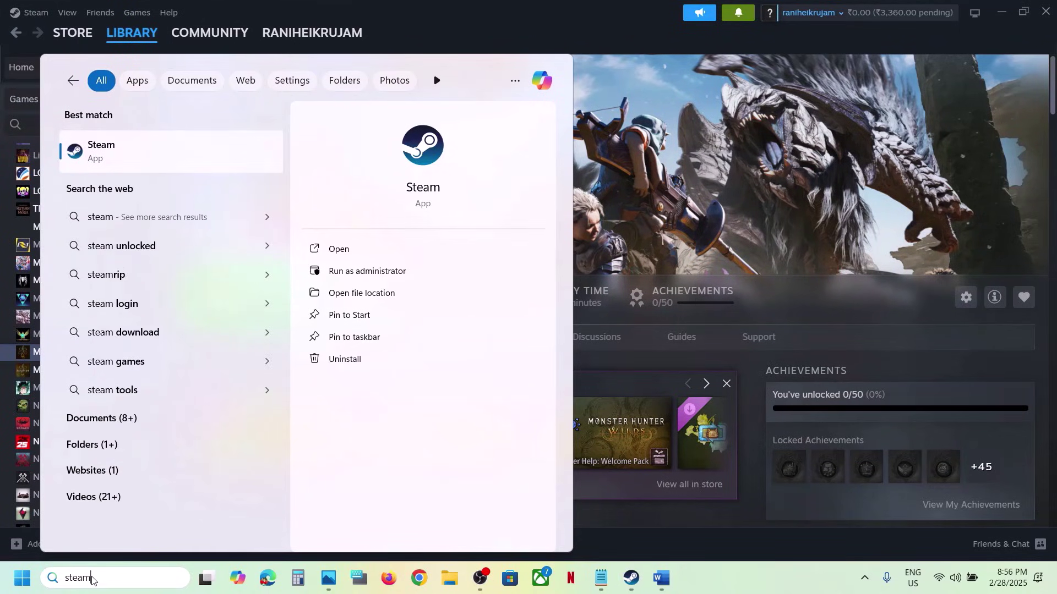
right_click(112, 152)
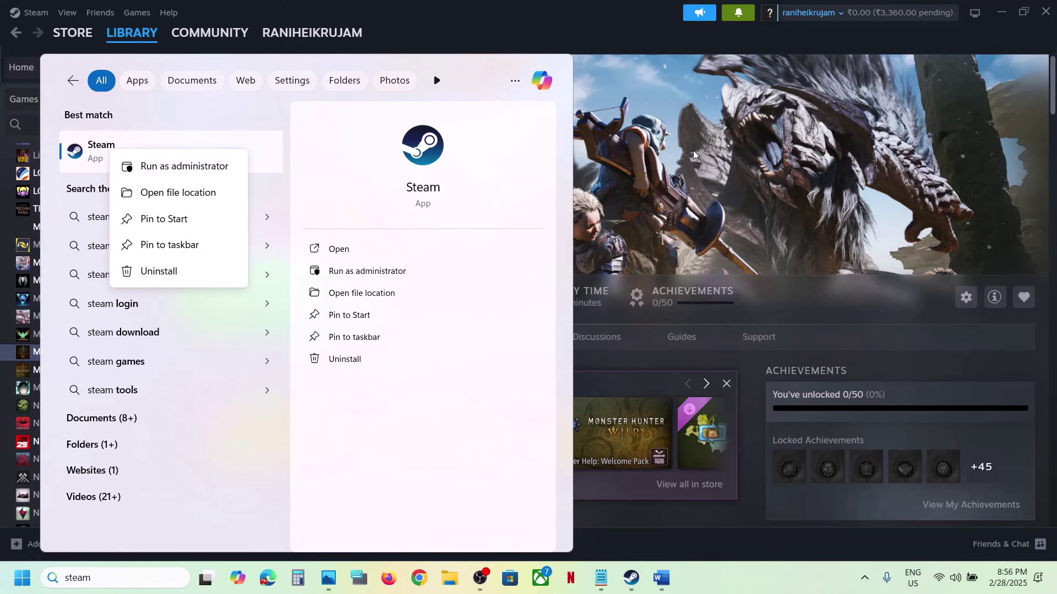
click(192, 171)
Step: Switch to the Word notes, highlight "restart your PC" in Step 1, and show the Windows power options
click(662, 579)
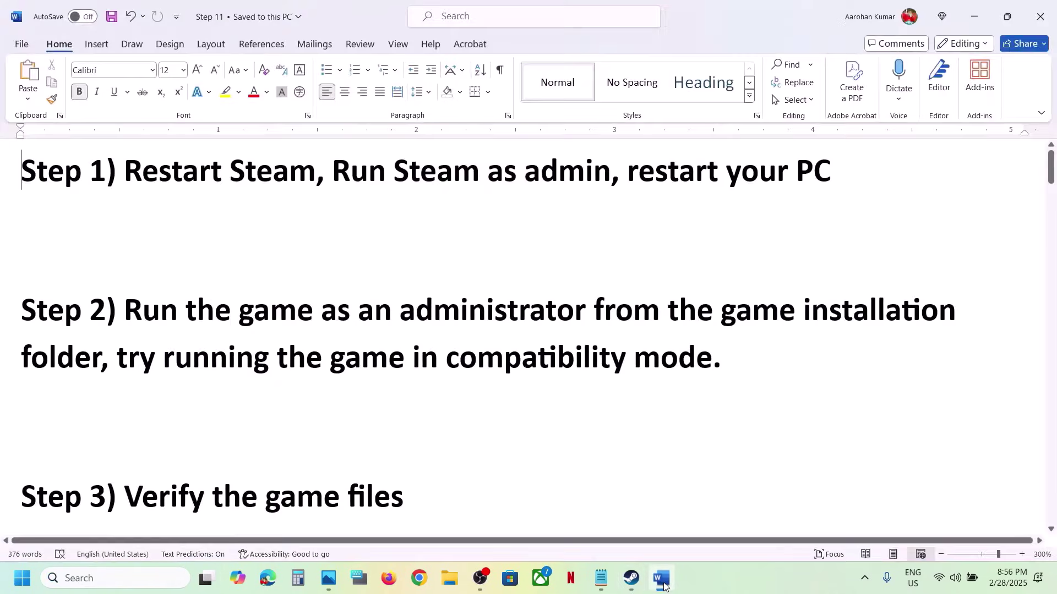
drag(628, 169, 850, 176)
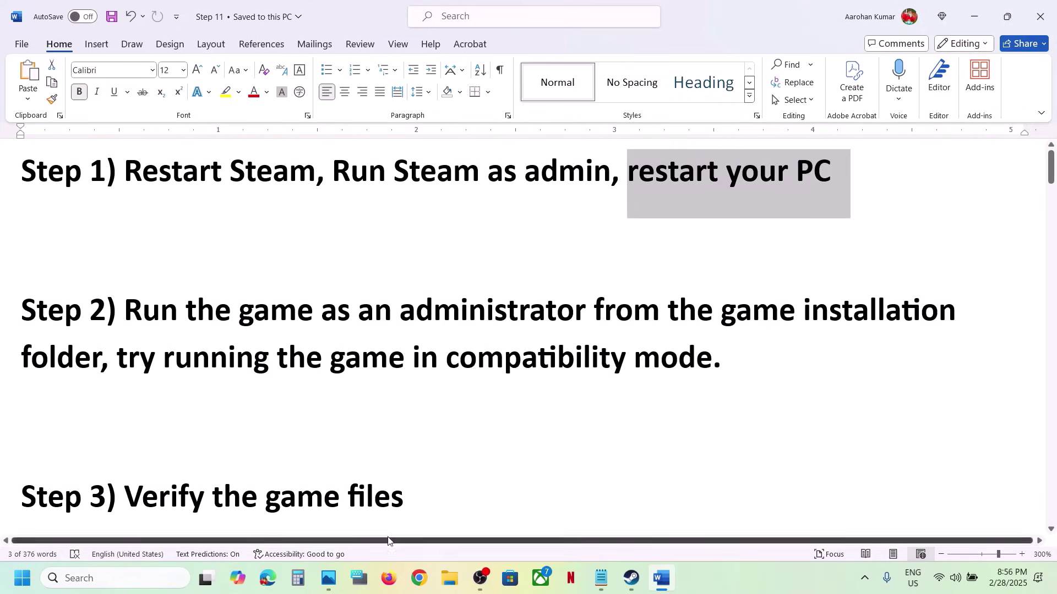
click(21, 580)
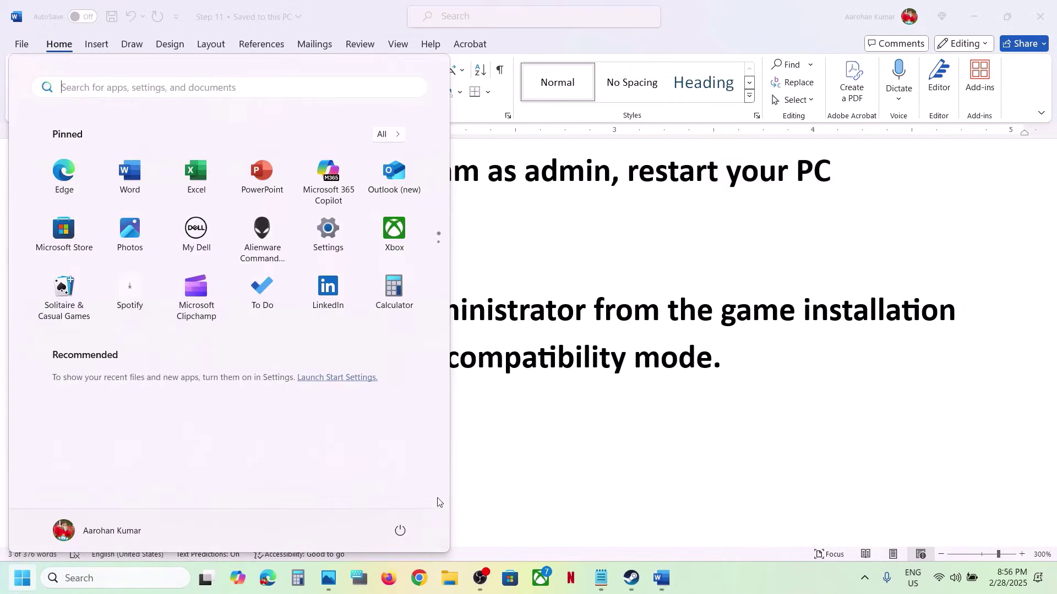
click(400, 532)
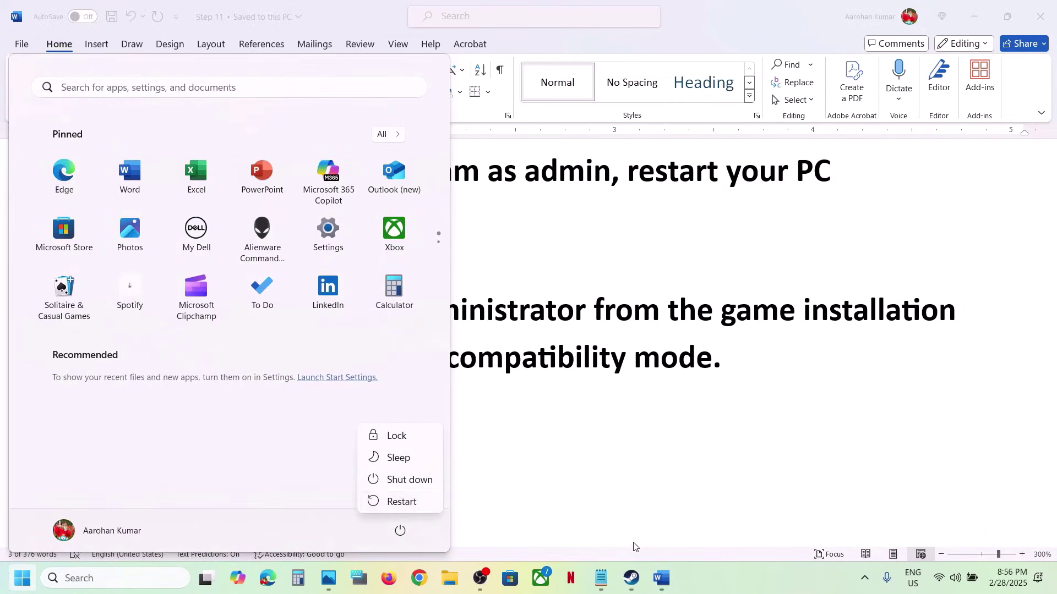
Step: Return to the Word notes and highlight the Step 2 text about running the game as an administrator from the installation folder
click(631, 582)
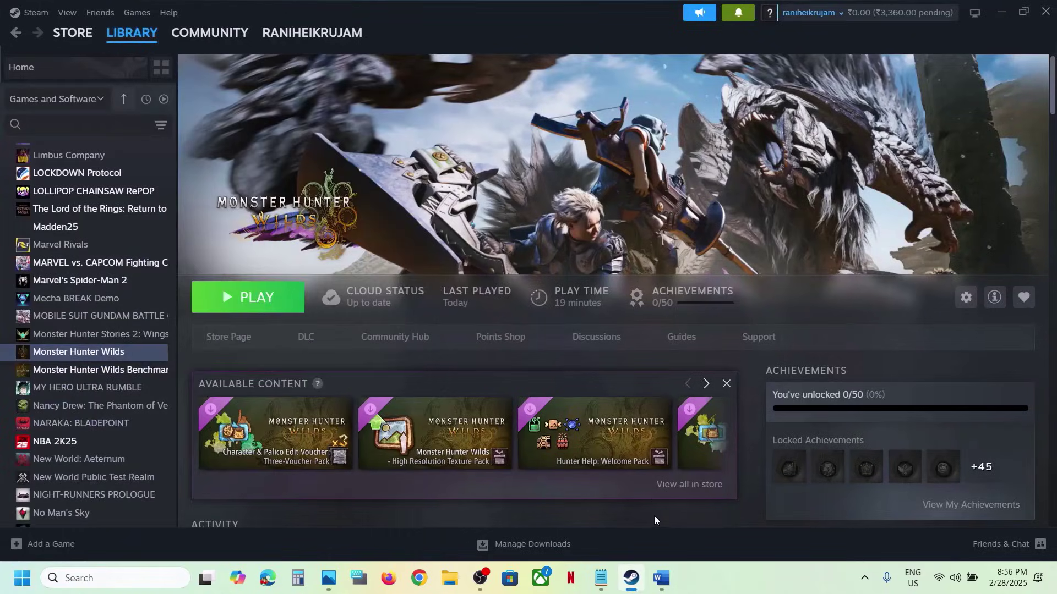
click(665, 567)
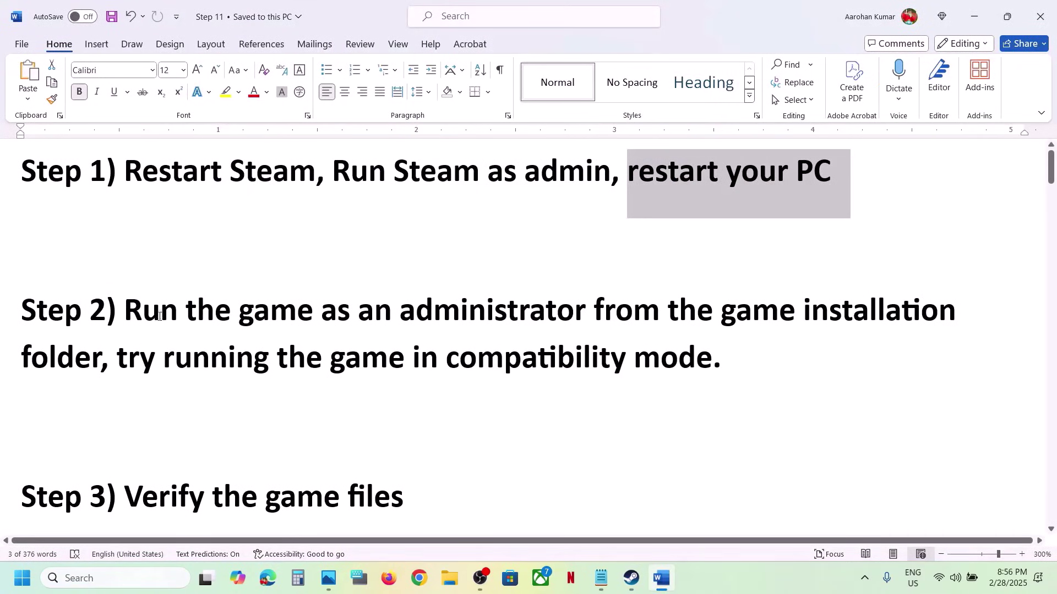
drag(159, 317, 99, 360)
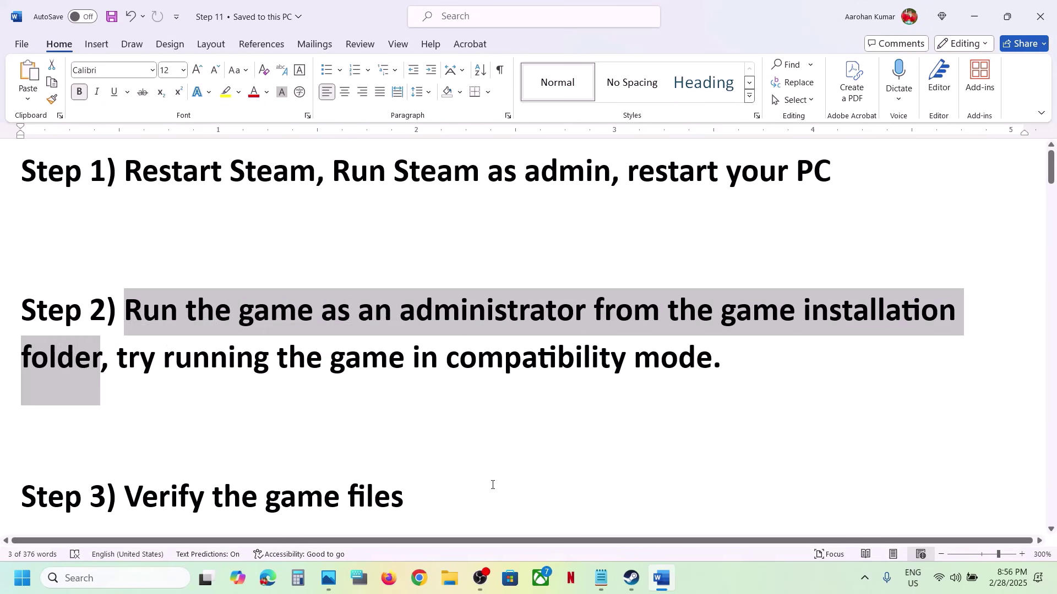
Step: Switch to Steam and open the local files folder of Monster Hunter Wilds
click(631, 578)
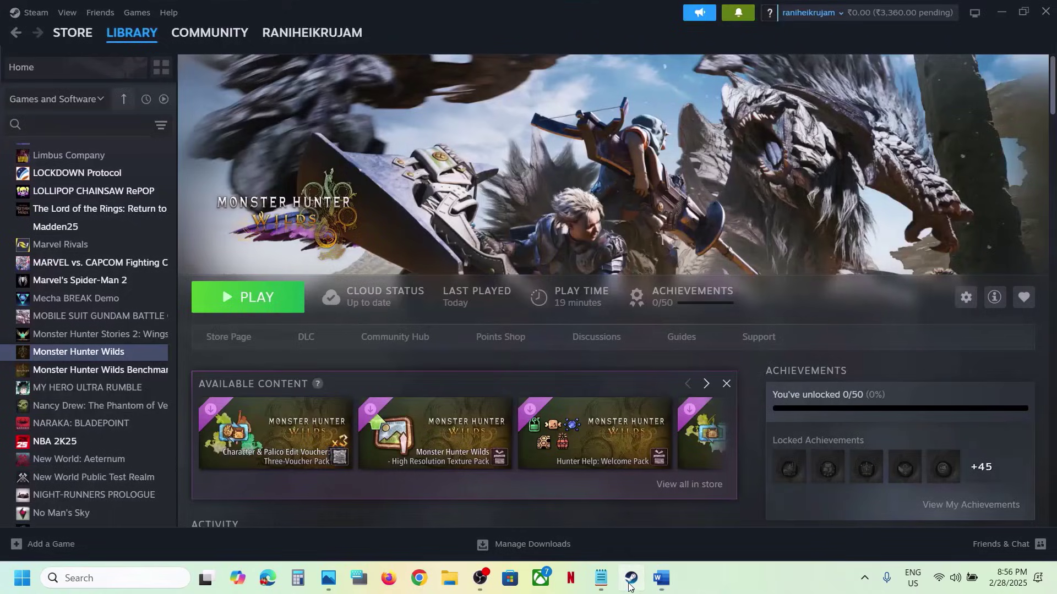
right_click(82, 356)
mouse_move(135, 435)
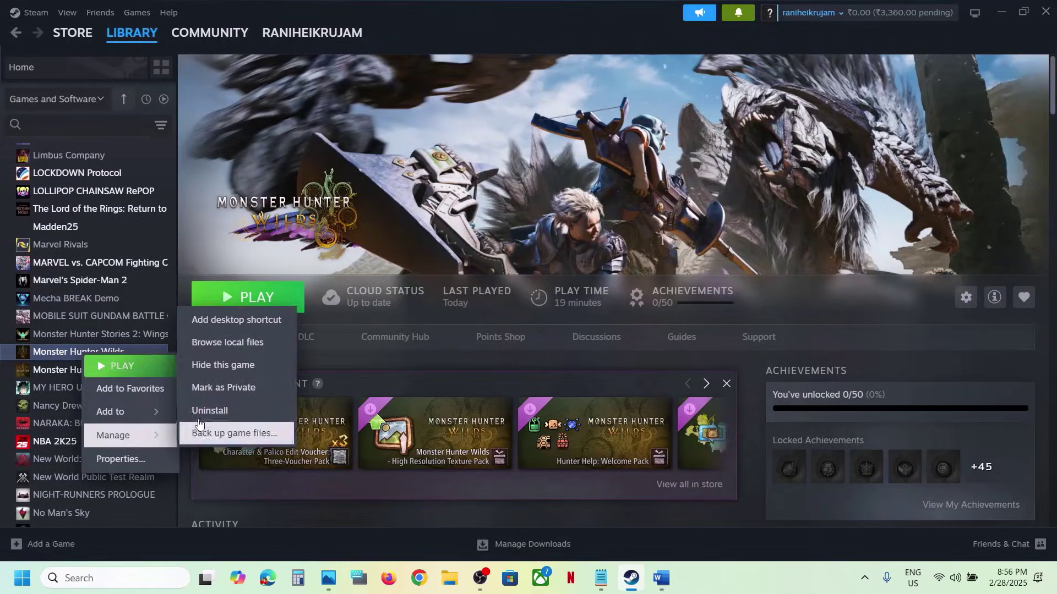
click(217, 344)
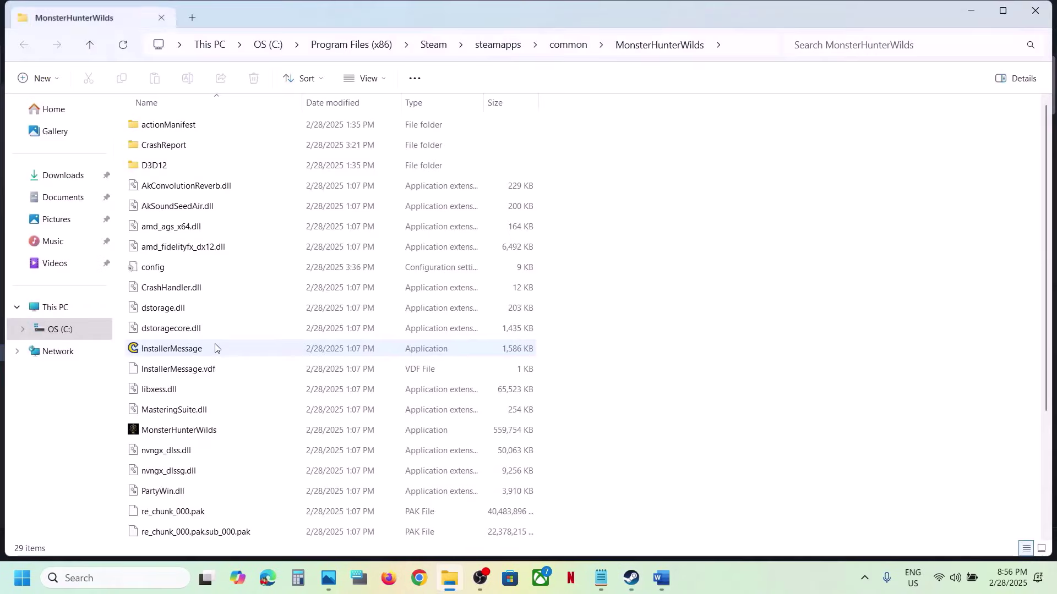
Step: Set the MonsterHunterWilds application to run as an administrator in its compatibility properties and apply the change
scroll(204, 363, down, 3)
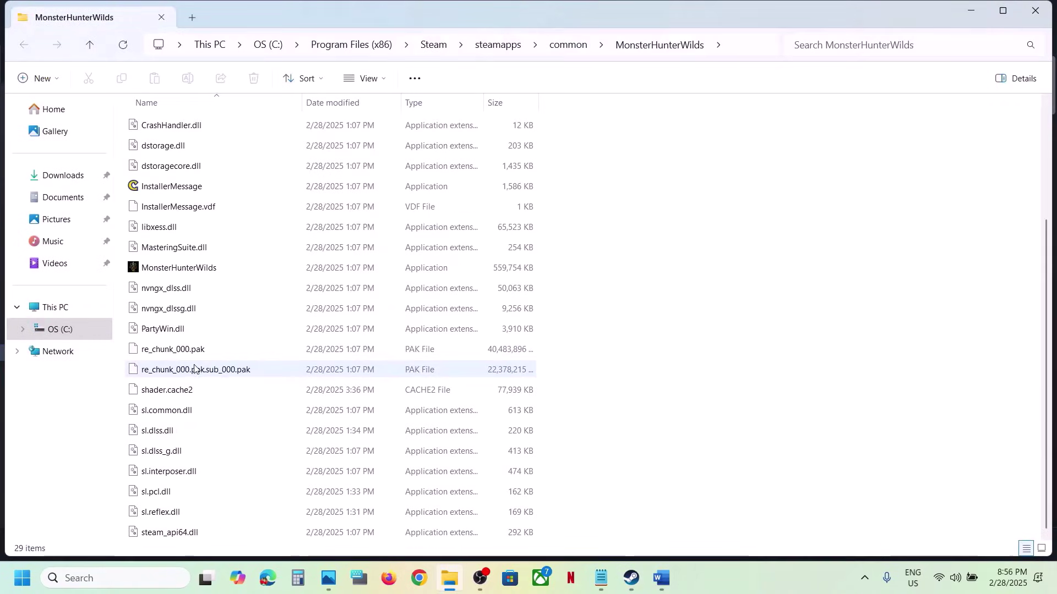
right_click(211, 270)
click(287, 361)
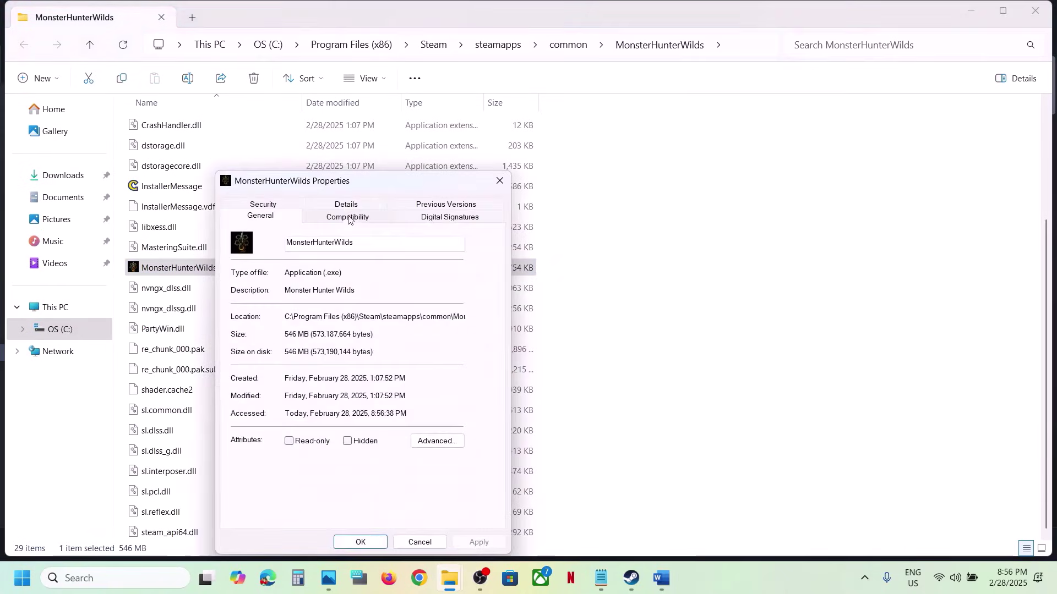
click(347, 218)
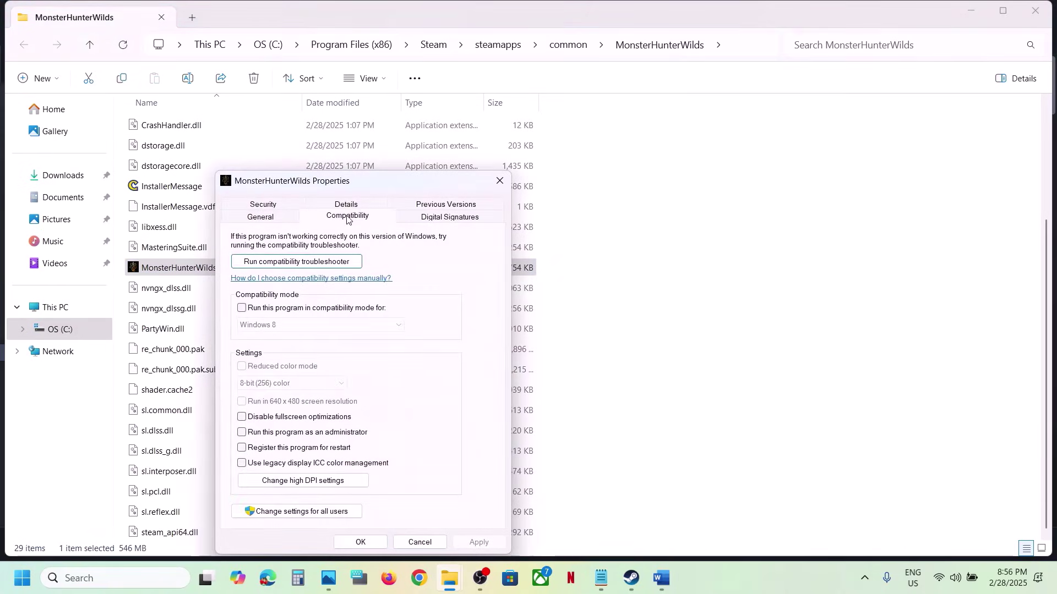
click(243, 433)
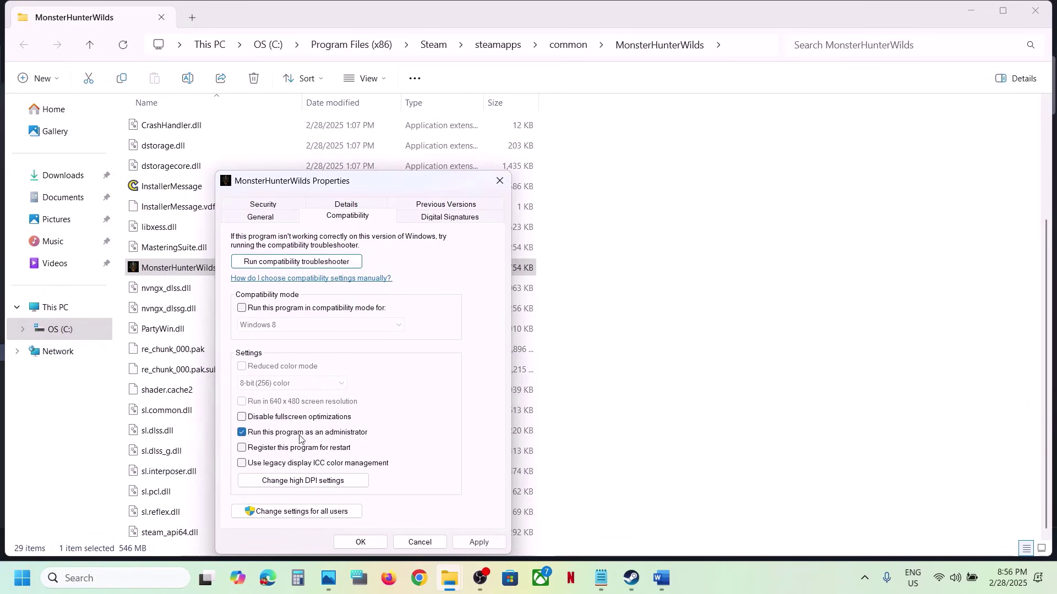
click(476, 543)
click(361, 543)
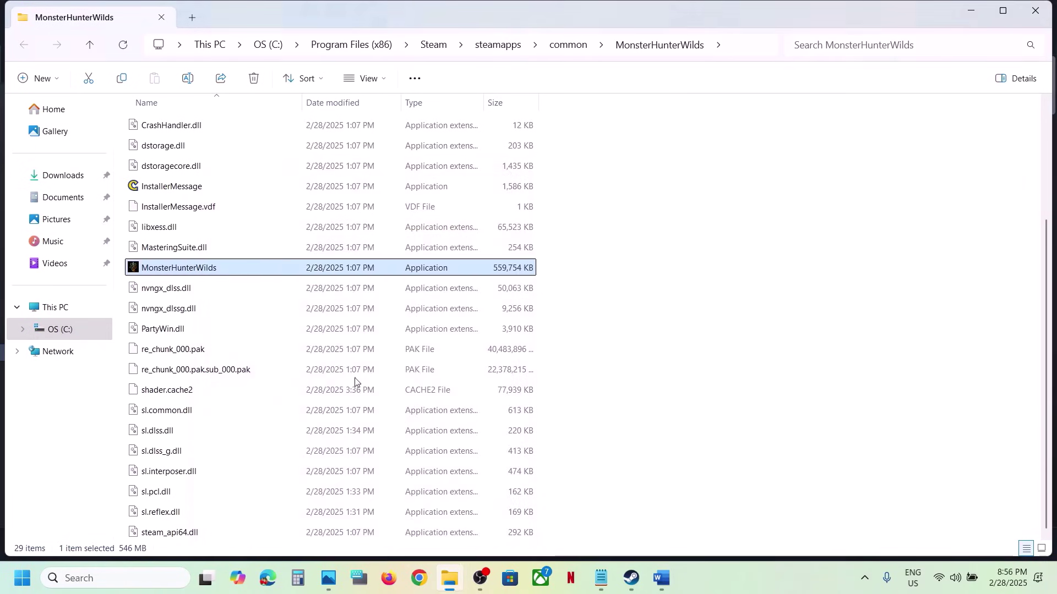
Step: Enable compatibility mode for Windows 8 on the MonsterHunterWilds application and apply it
right_click(238, 273)
click(319, 361)
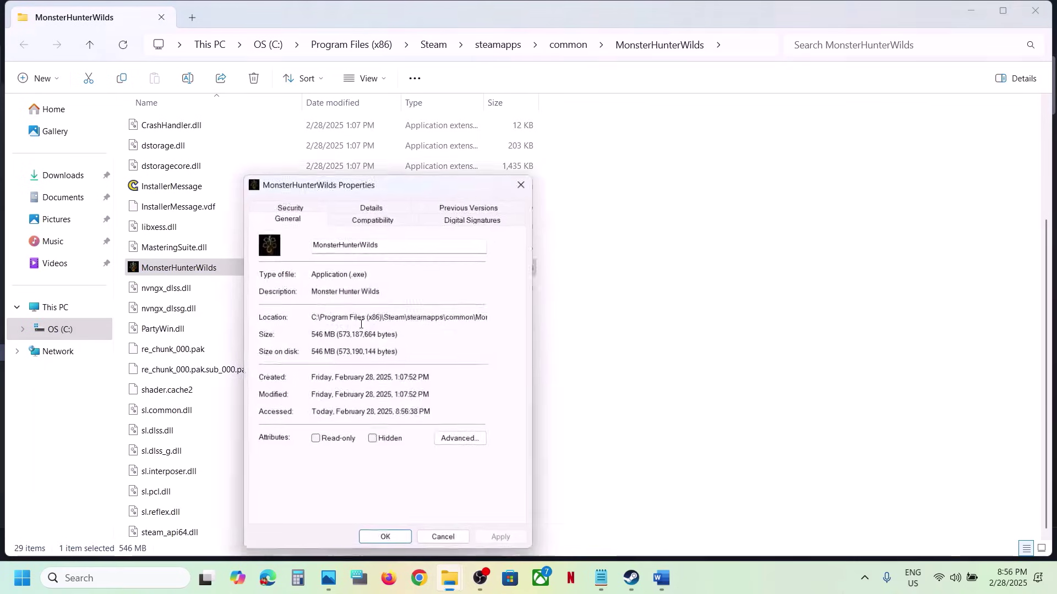
click(347, 216)
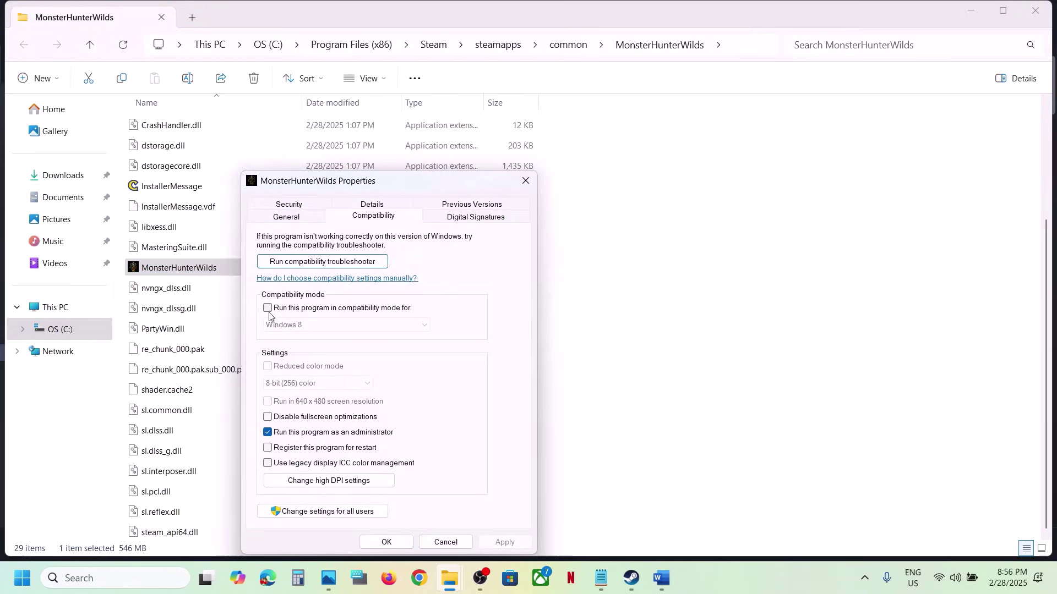
click(268, 309)
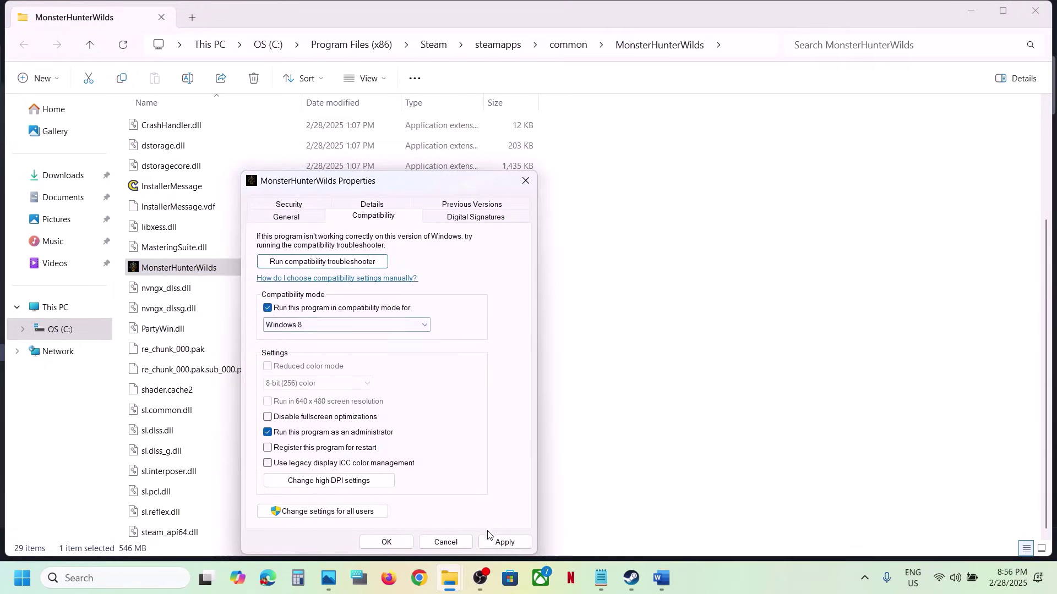
click(504, 542)
click(386, 542)
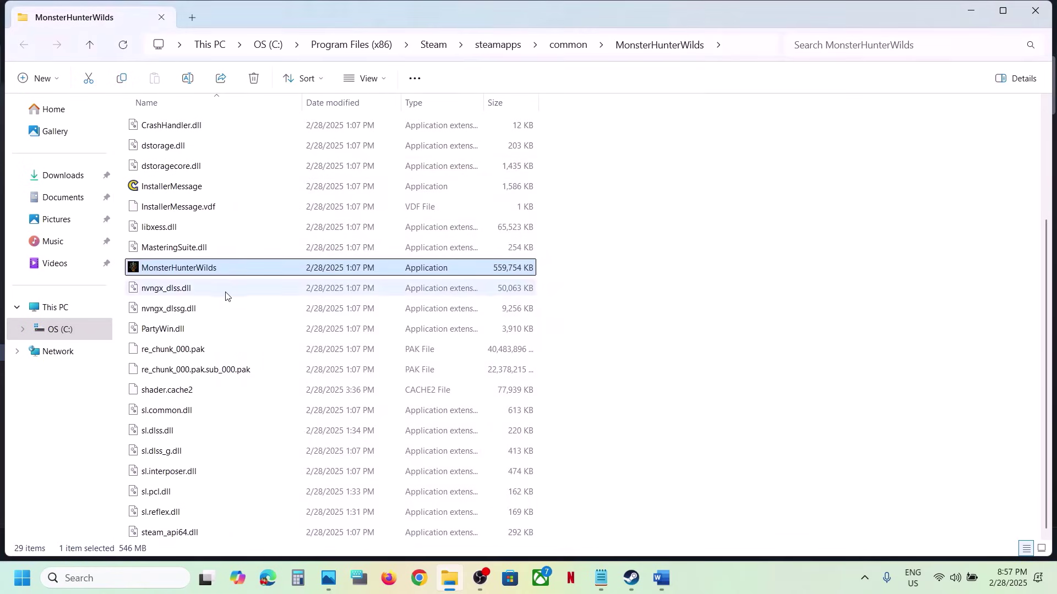
Step: Change the MonsterHunterWilds application's compatibility mode to Windows 7 and apply it
right_click(206, 273)
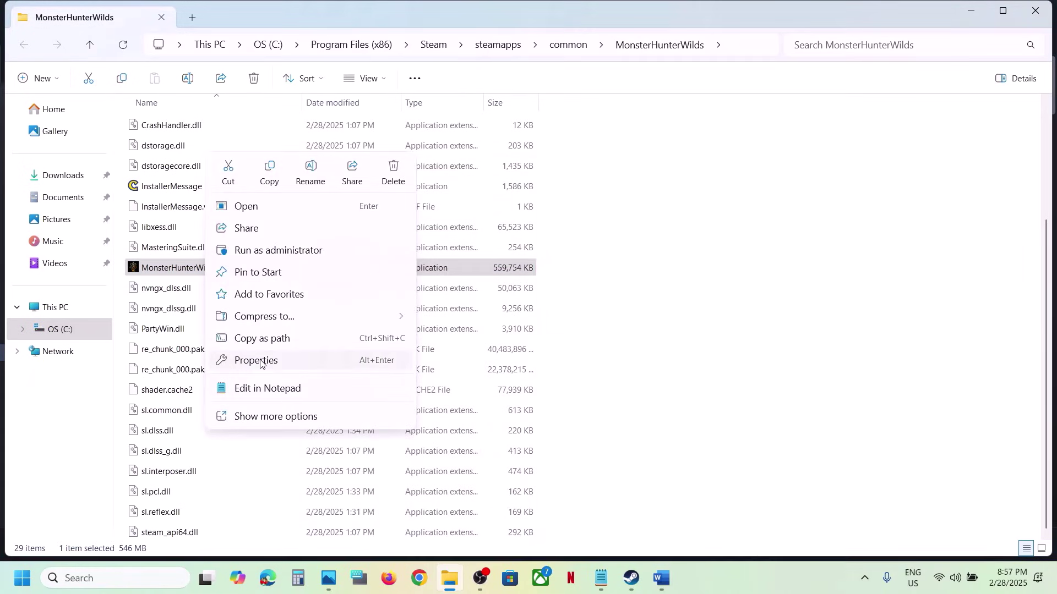
click(347, 358)
click(360, 218)
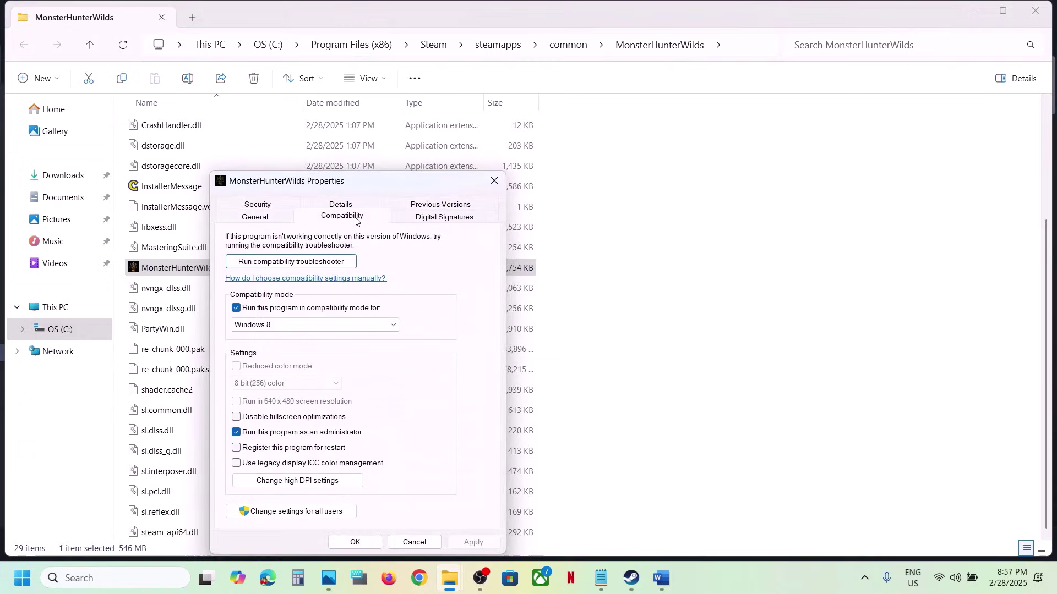
click(271, 328)
click(274, 364)
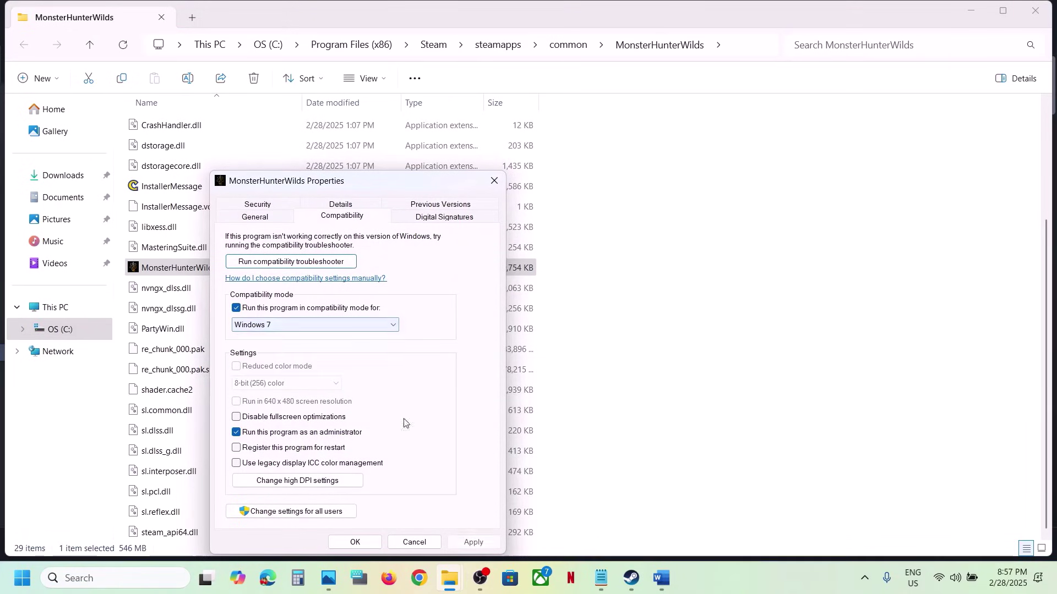
click(477, 545)
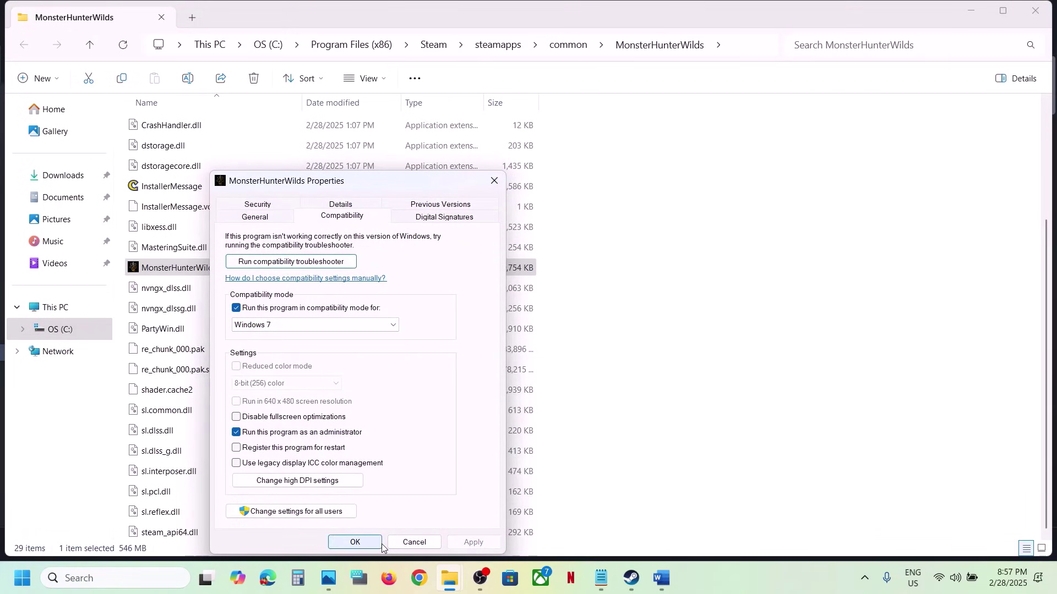
Step: Disable fullscreen optimizations for the MonsterHunterWilds application, apply the setting and close its properties
click(236, 418)
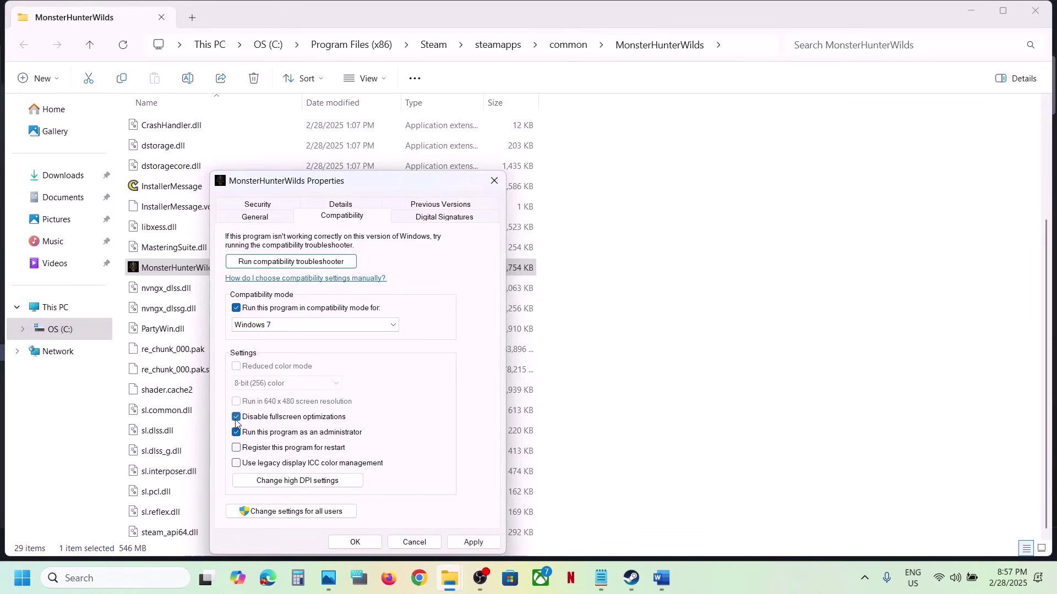
click(466, 546)
click(355, 542)
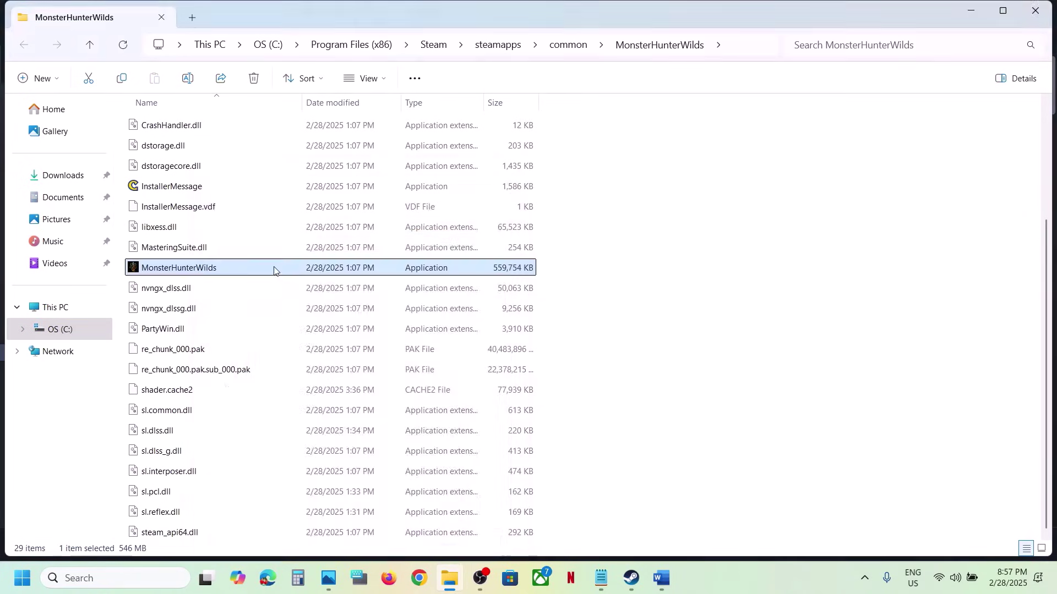
Step: Turn off compatibility mode, disabled fullscreen optimizations and run as administrator for the MonsterHunterWilds application, and apply the changes
right_click(238, 269)
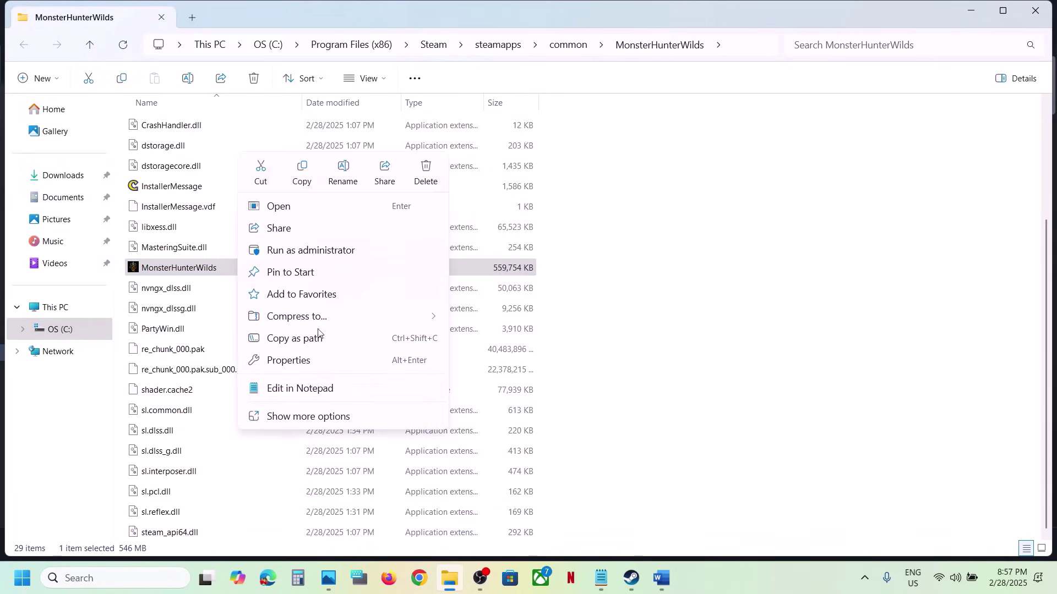
click(299, 361)
click(357, 218)
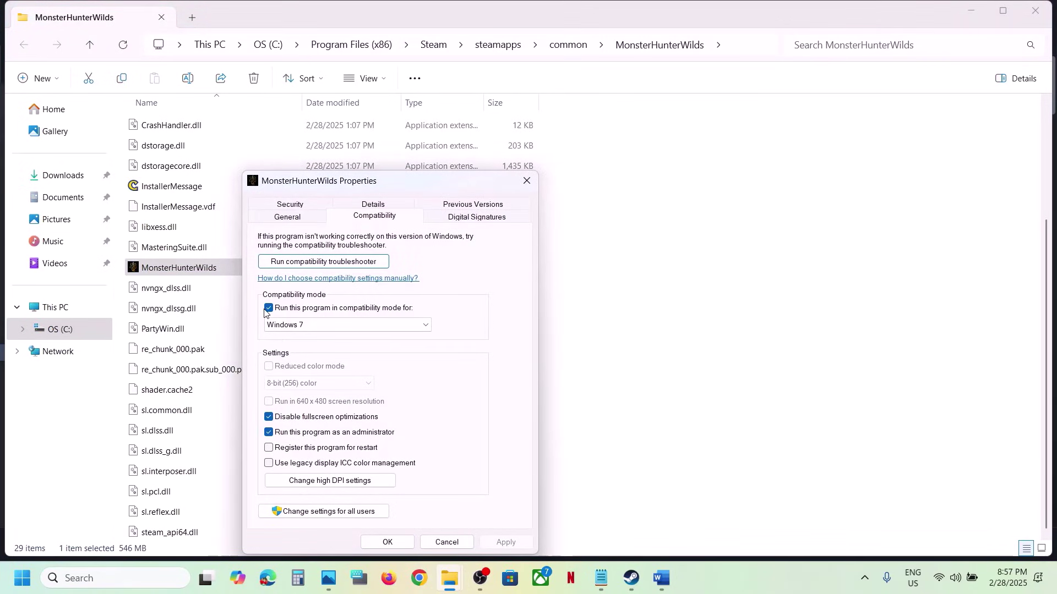
click(269, 309)
click(269, 417)
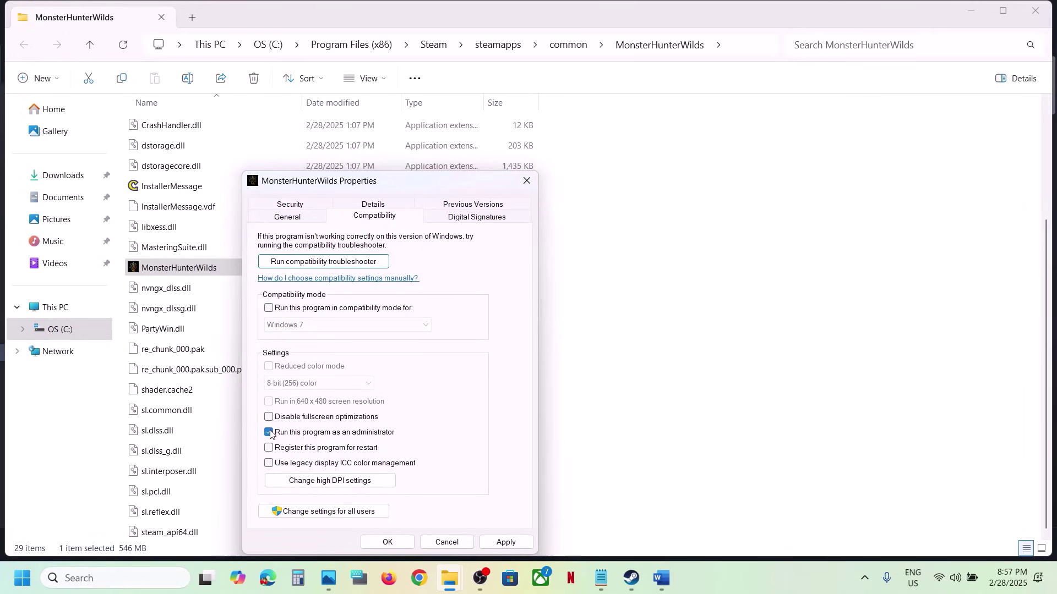
click(269, 432)
click(501, 542)
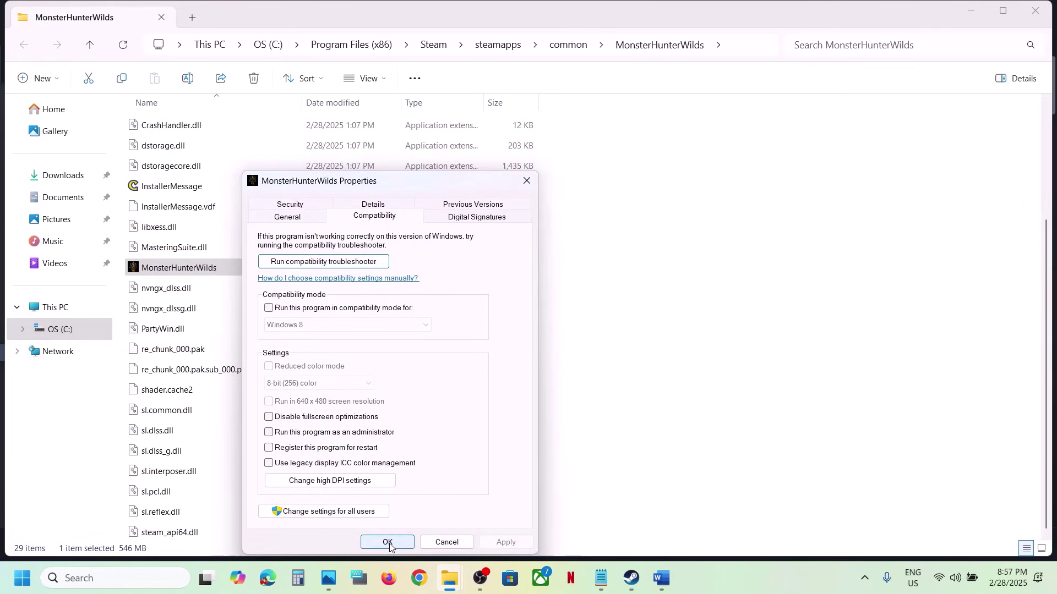
Step: Close the MonsterHunterWilds properties and its folder window, and switch to Word to read Step 3 about verifying the game files
click(387, 542)
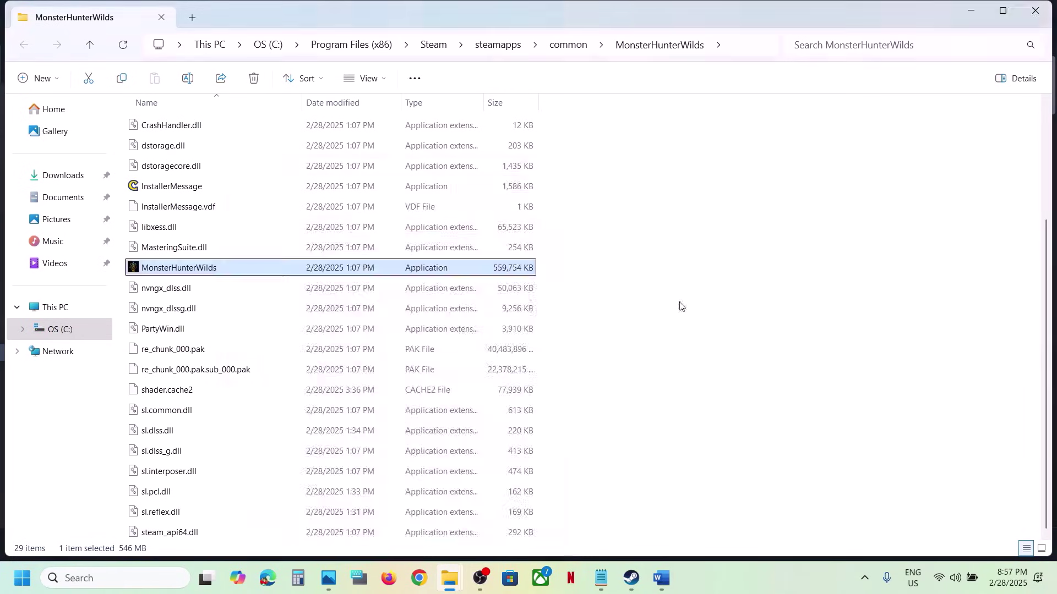
click(1035, 11)
click(660, 577)
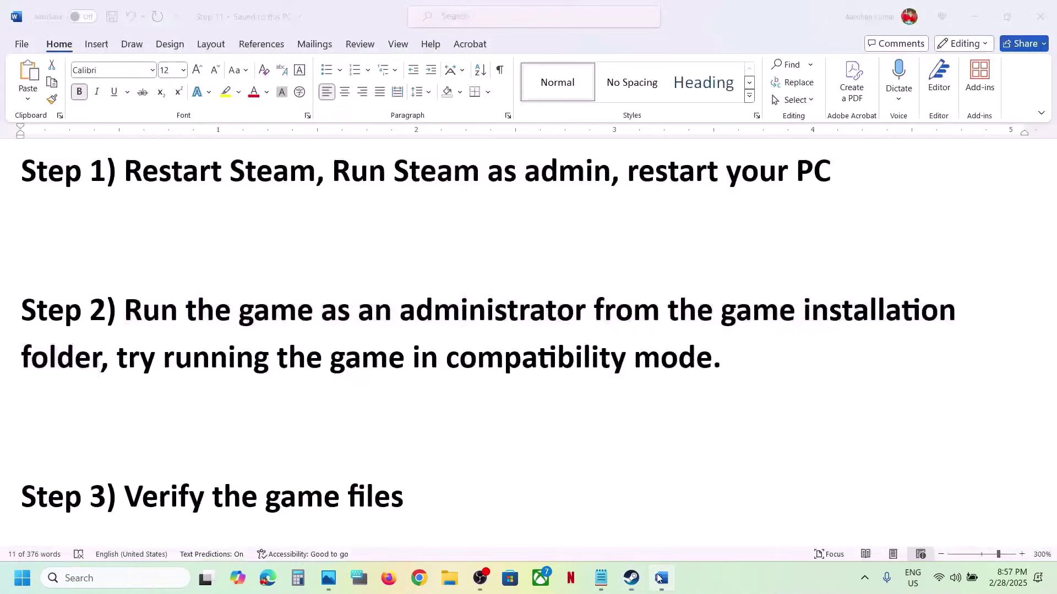
scroll(275, 427, down, 2)
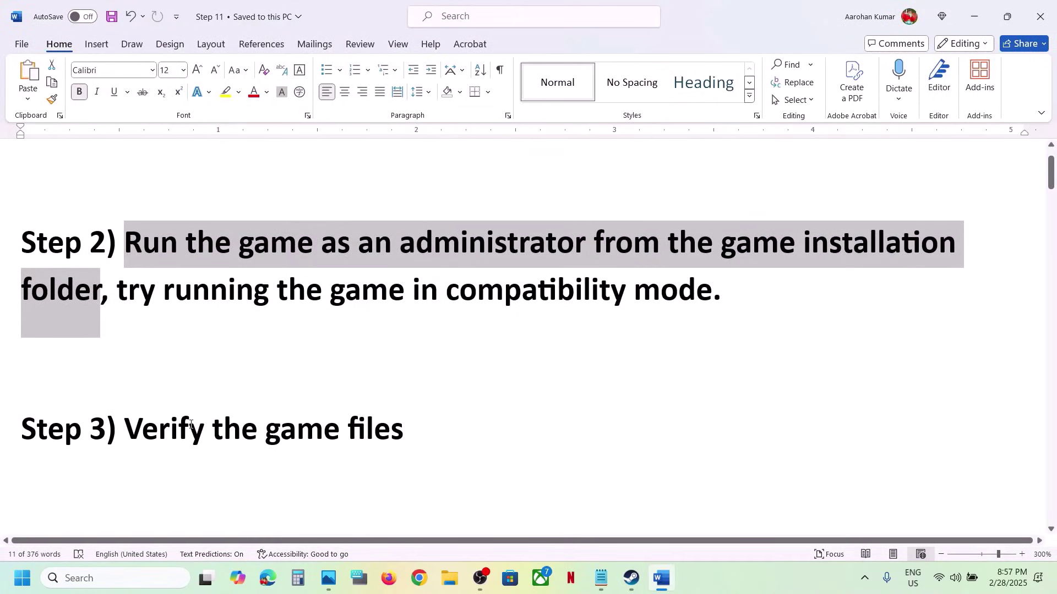
drag(190, 424, 33, 363)
Step: Switch to Steam, view the file verification option under Monster Hunter Wilds' Installed Files properties, and close the properties
click(974, 17)
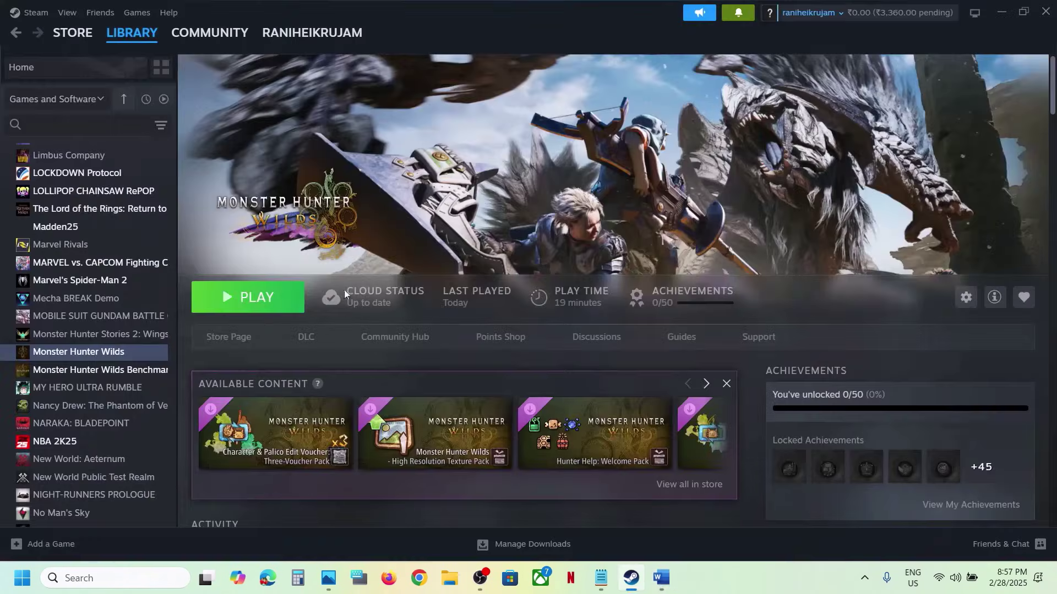
right_click(150, 354)
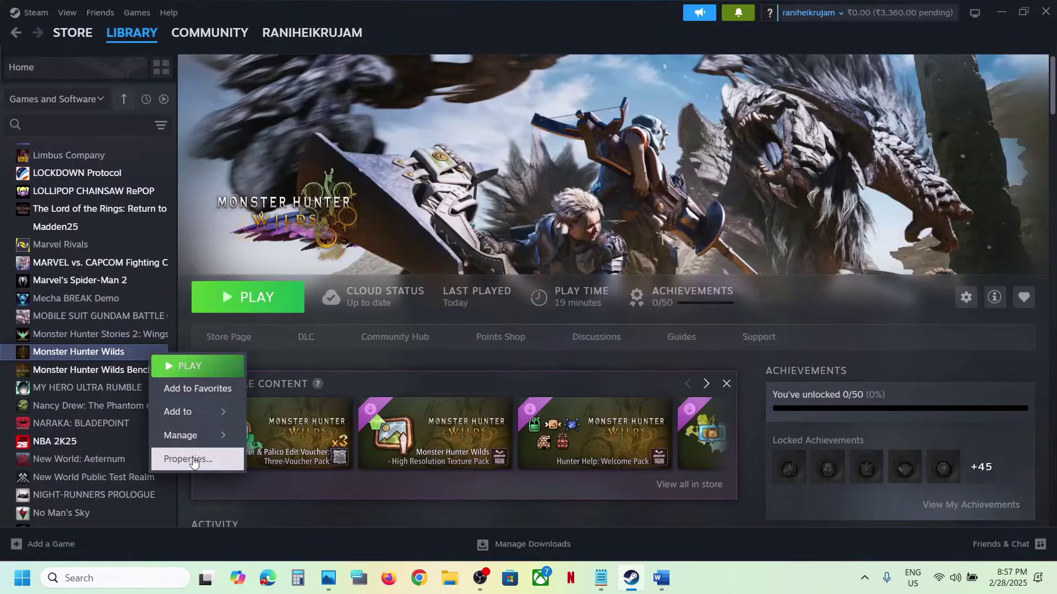
click(193, 460)
click(294, 212)
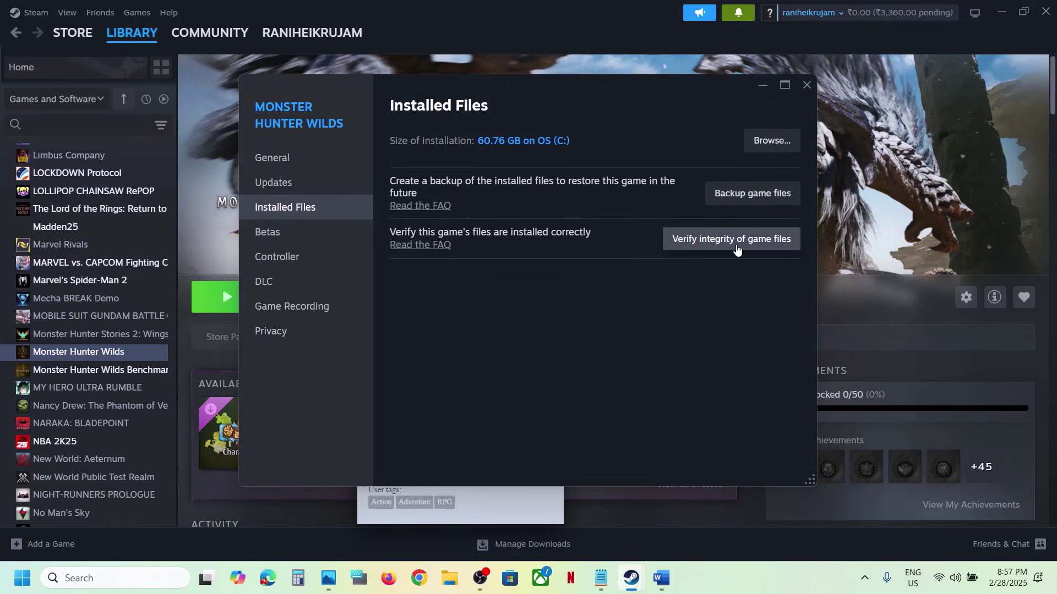
click(806, 85)
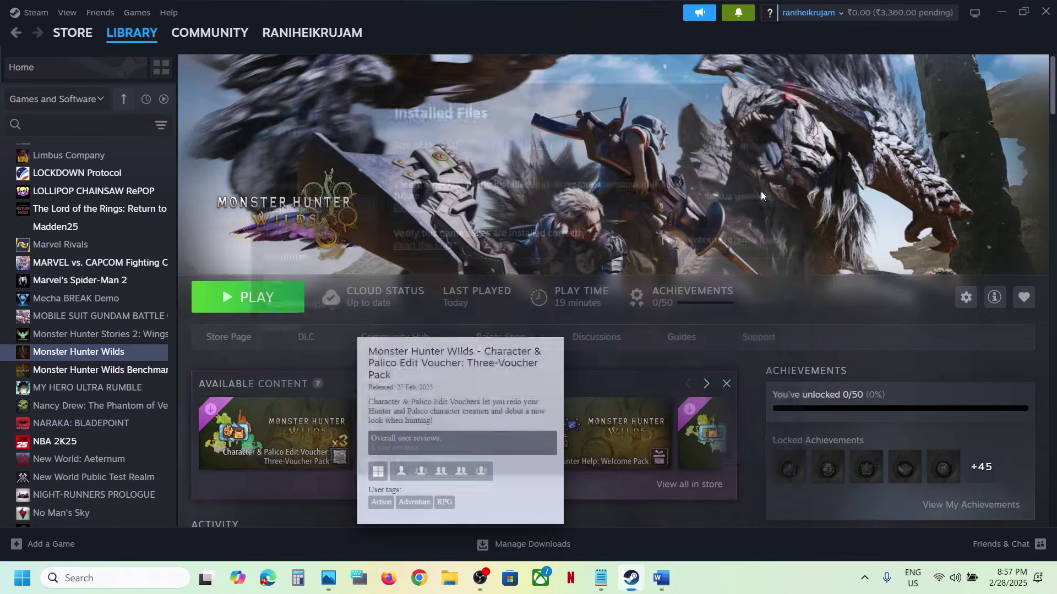
Step: Switch to Word and read Step 4 about retrying after an Anti-Tamper or "something went wrong" error
click(660, 578)
scroll(439, 370, down, 4)
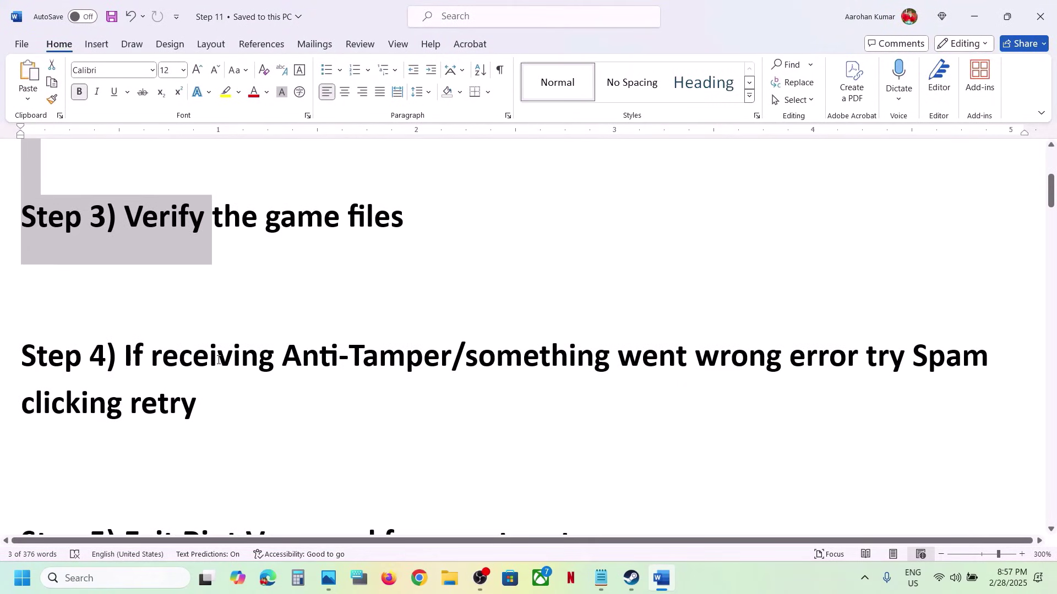
drag(289, 355, 200, 405)
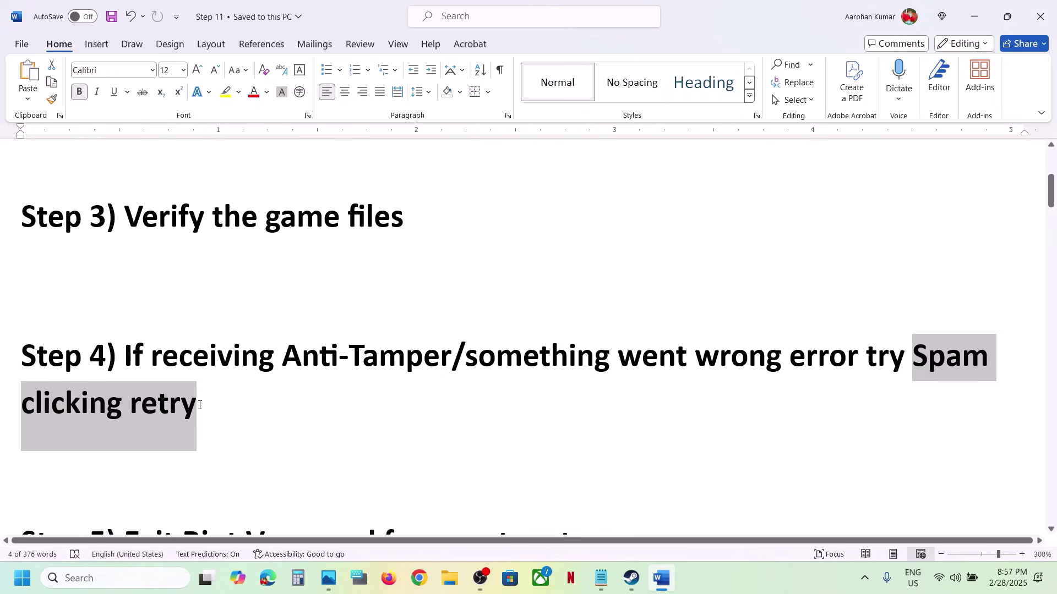
click(200, 406)
drag(292, 355, 706, 347)
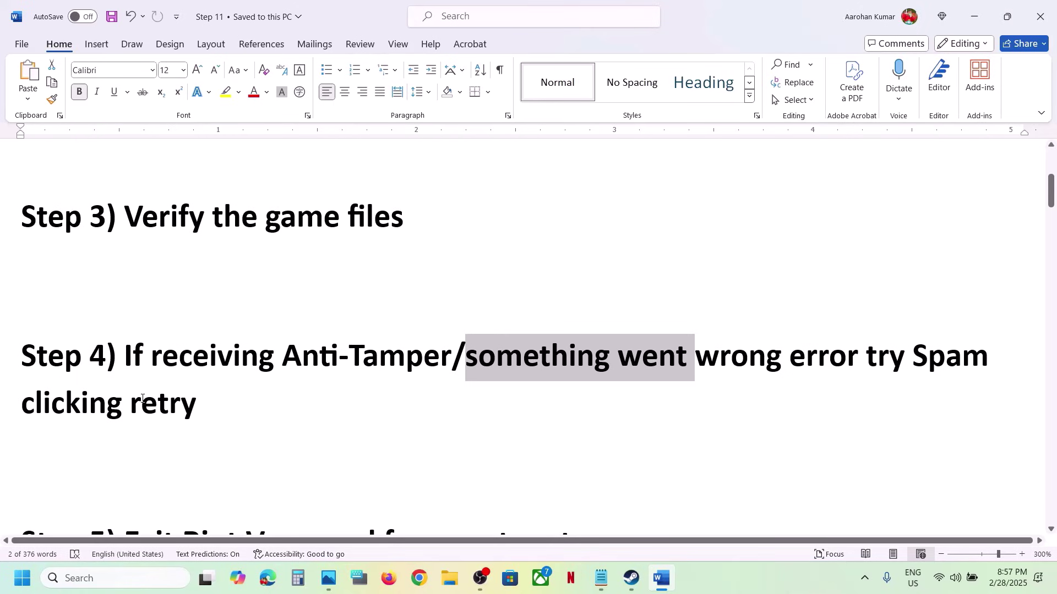
drag(143, 398, 203, 402)
click(202, 402)
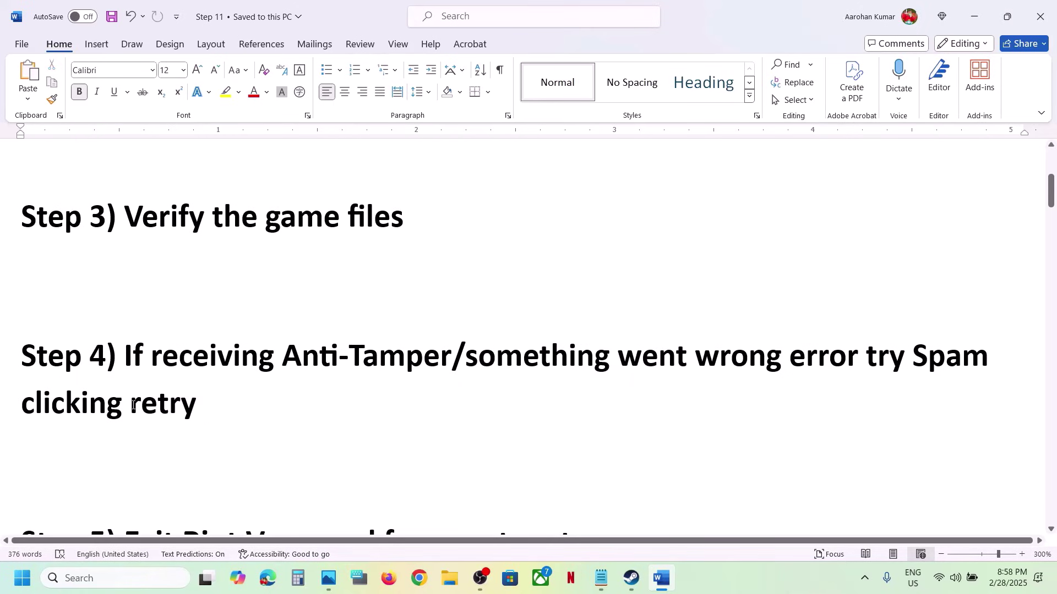
drag(130, 405, 205, 397)
click(205, 400)
Step: Read Step 5 and check the hidden system tray icons for Riot Vanguard
scroll(207, 397, down, 2)
scroll(207, 398, down, 2)
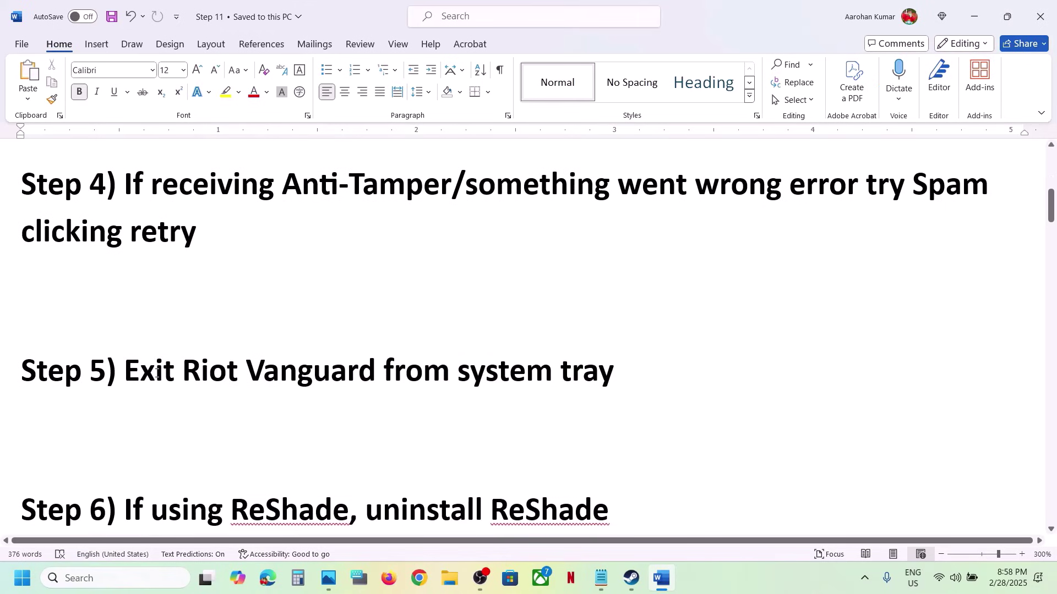
drag(157, 374, 615, 368)
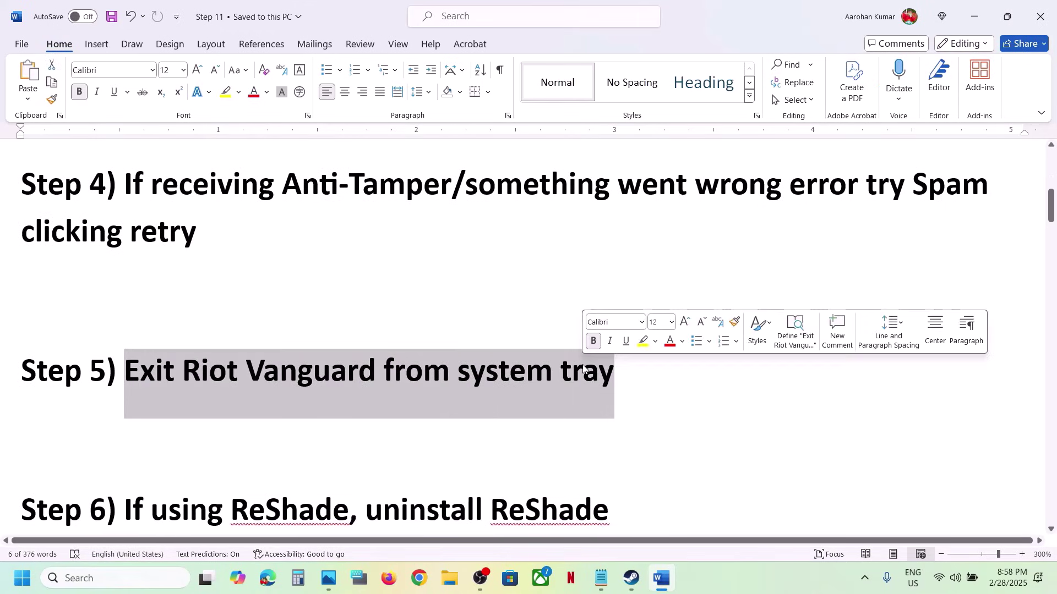
click(865, 579)
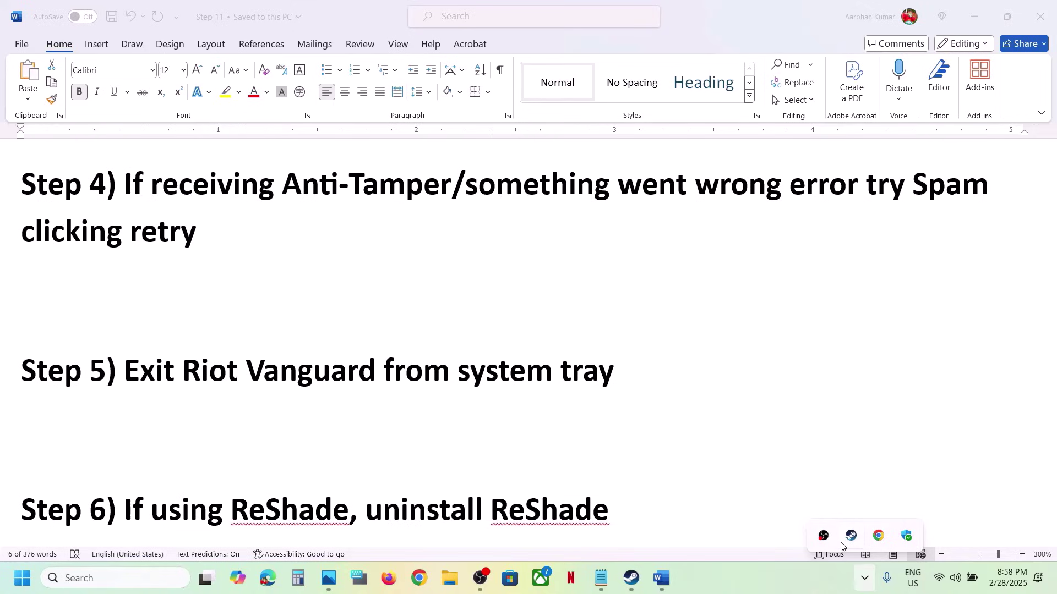
right_click(876, 539)
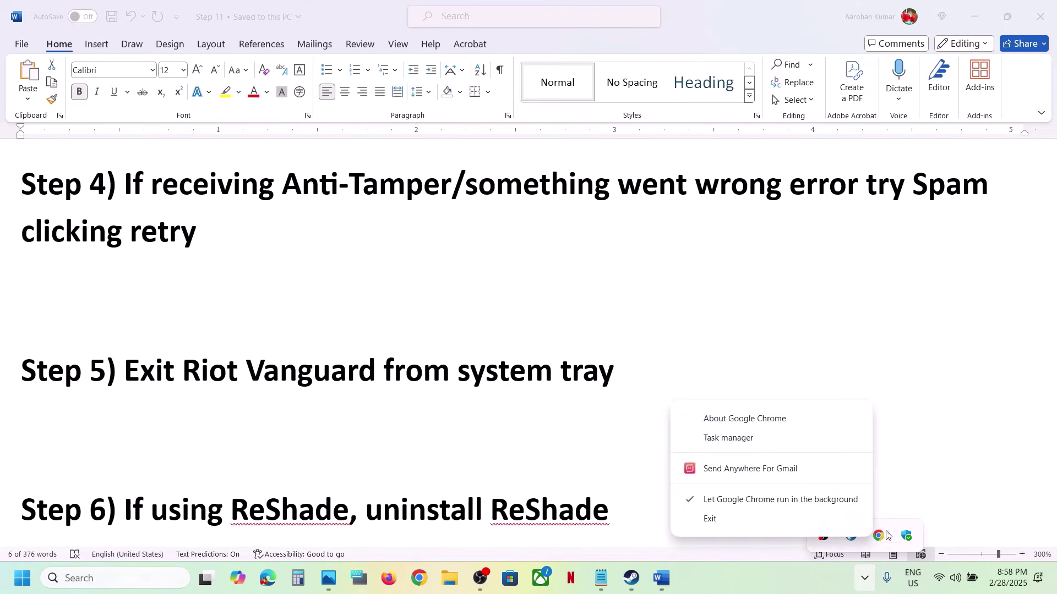
click(920, 479)
click(561, 435)
Step: Copy the word ReShade from Step 6, search Windows for it and launch the ReShade setup
scroll(561, 436, down, 2)
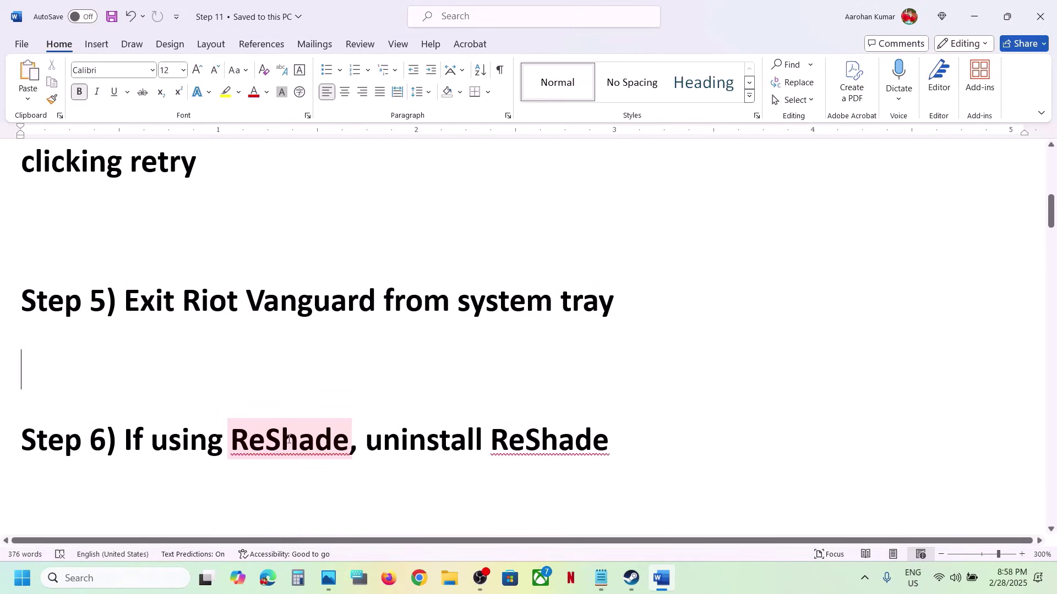
double_click(289, 440)
key(ctrl+c)
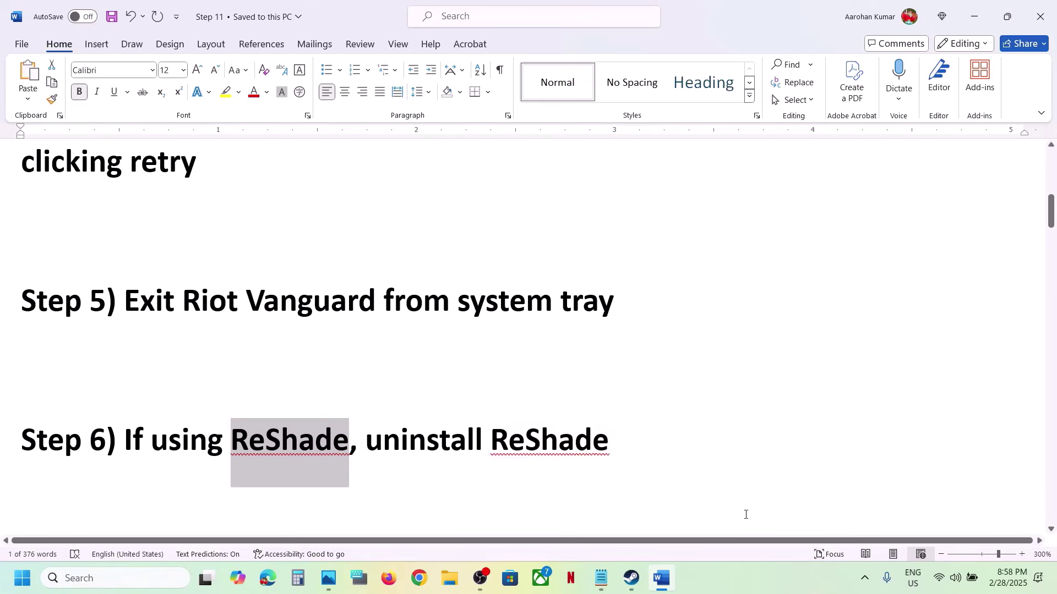
click(737, 586)
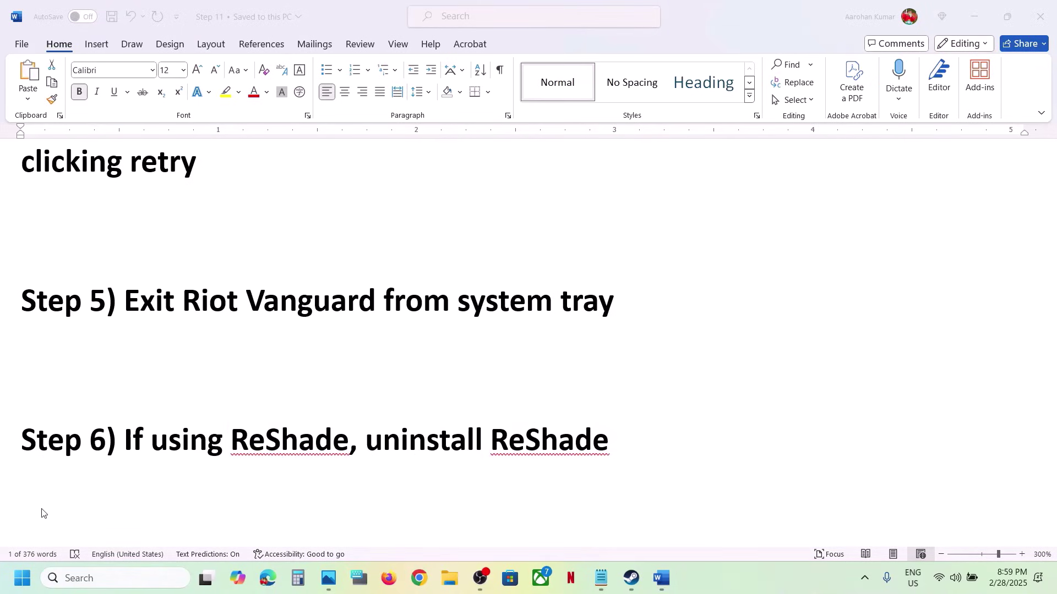
click(87, 578)
key(ctrl+v)
key(Return)
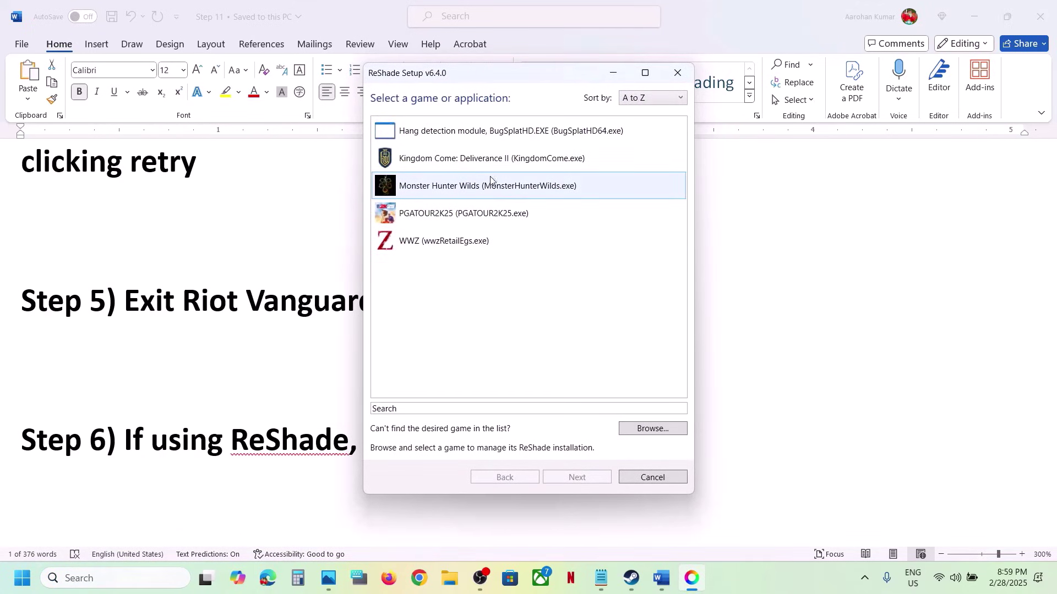
Step: Uninstall ReShade and its effects from WWZ (wwzRetailEgs.exe), keeping DirectX 10/11/12 as the rendering API, and finish the setup
click(449, 191)
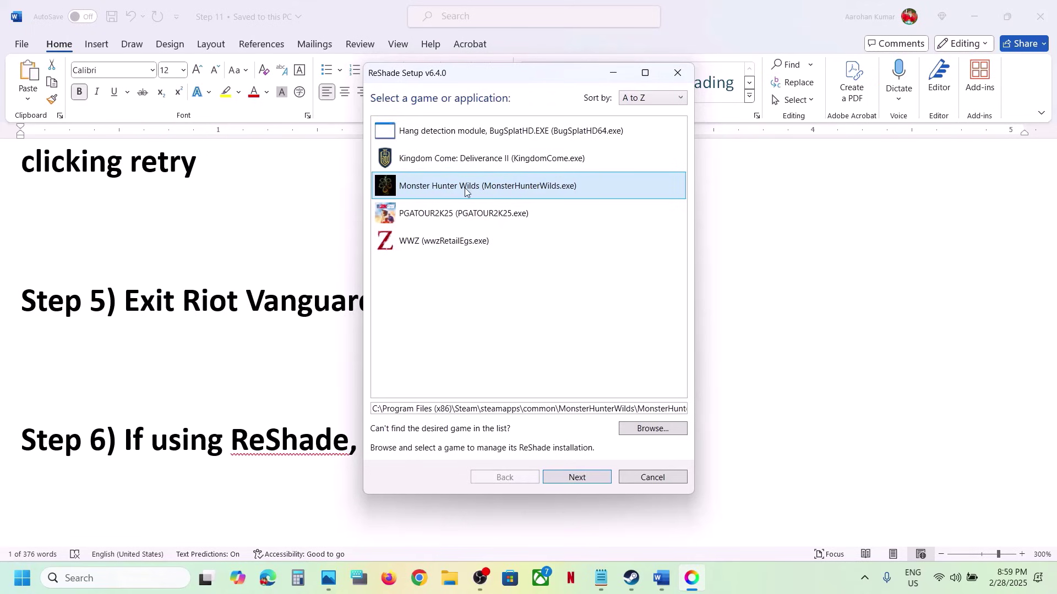
click(469, 246)
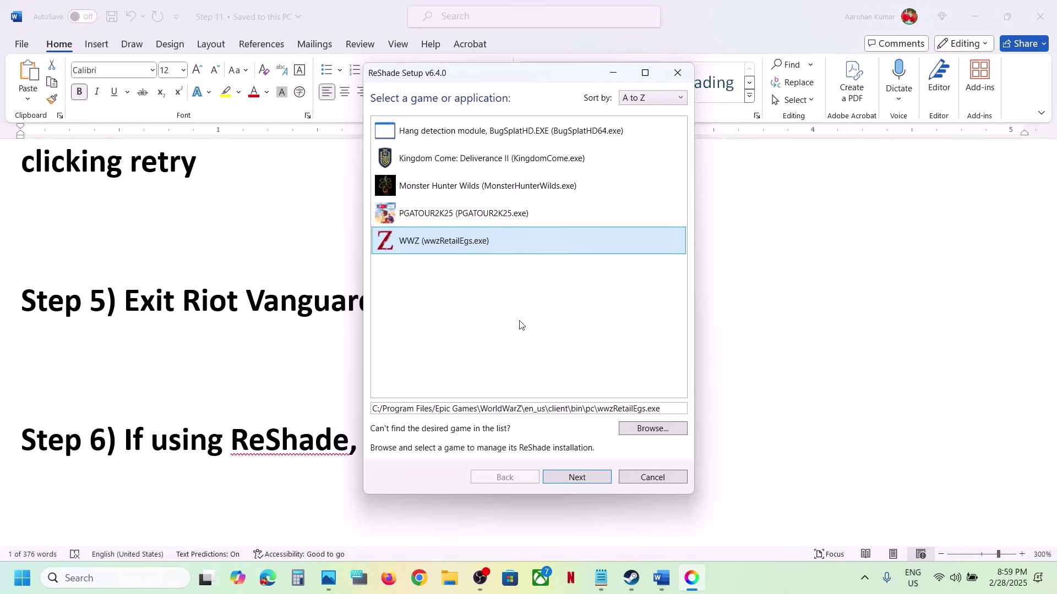
click(577, 479)
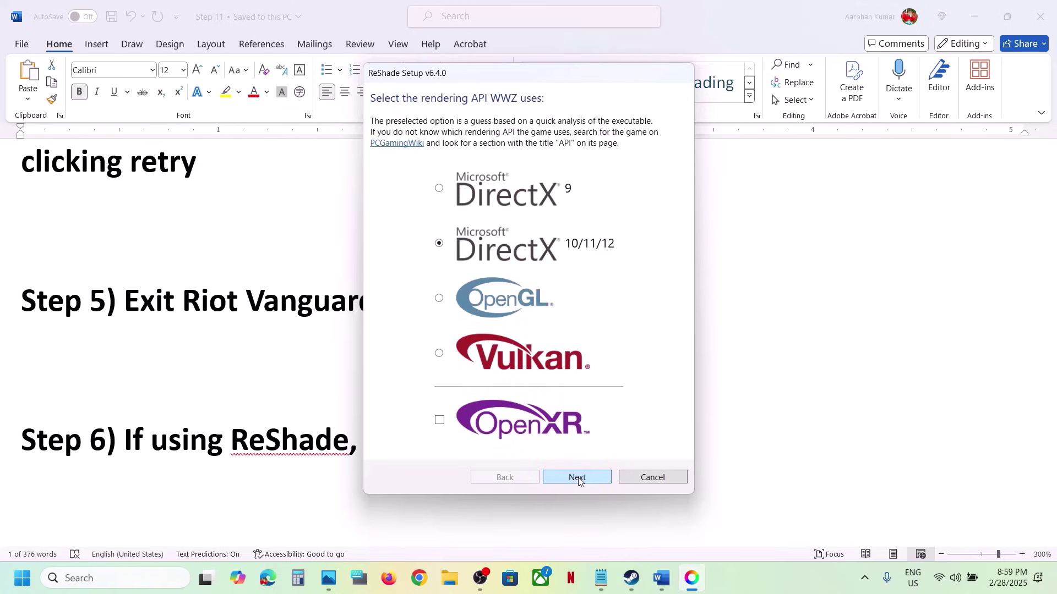
click(578, 478)
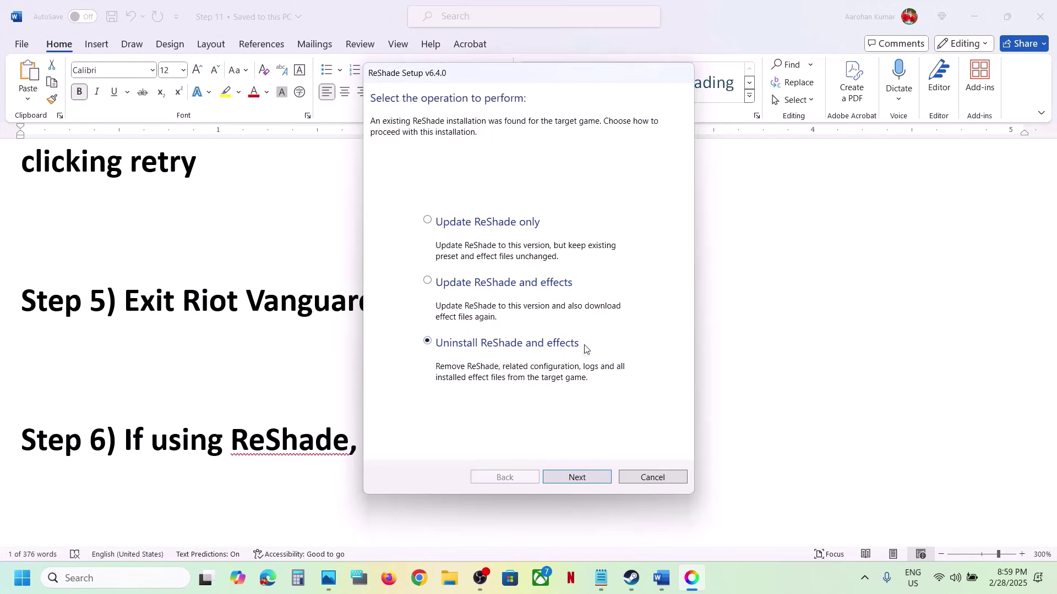
click(582, 477)
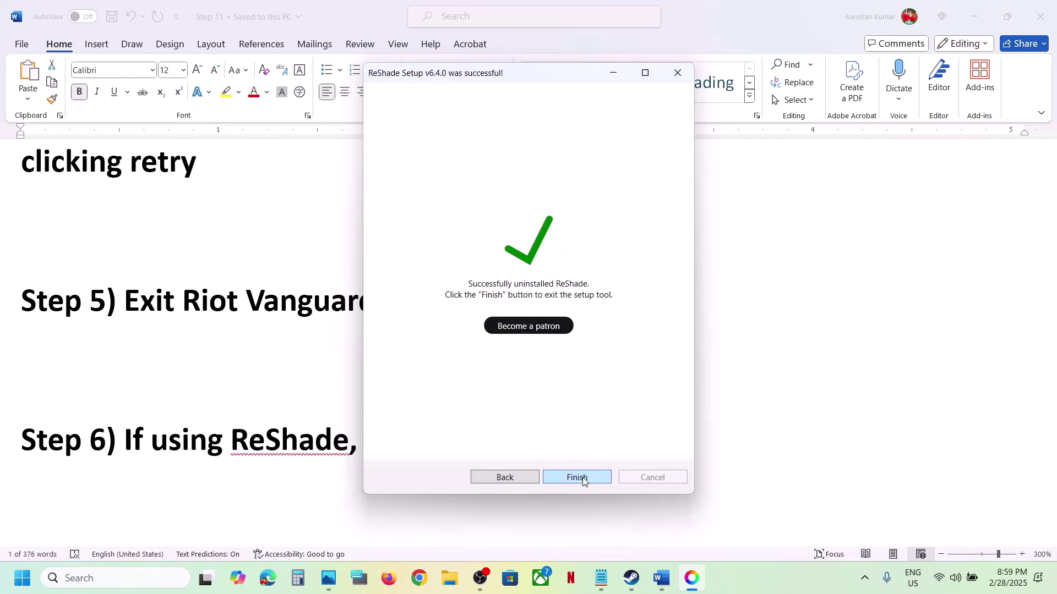
click(582, 477)
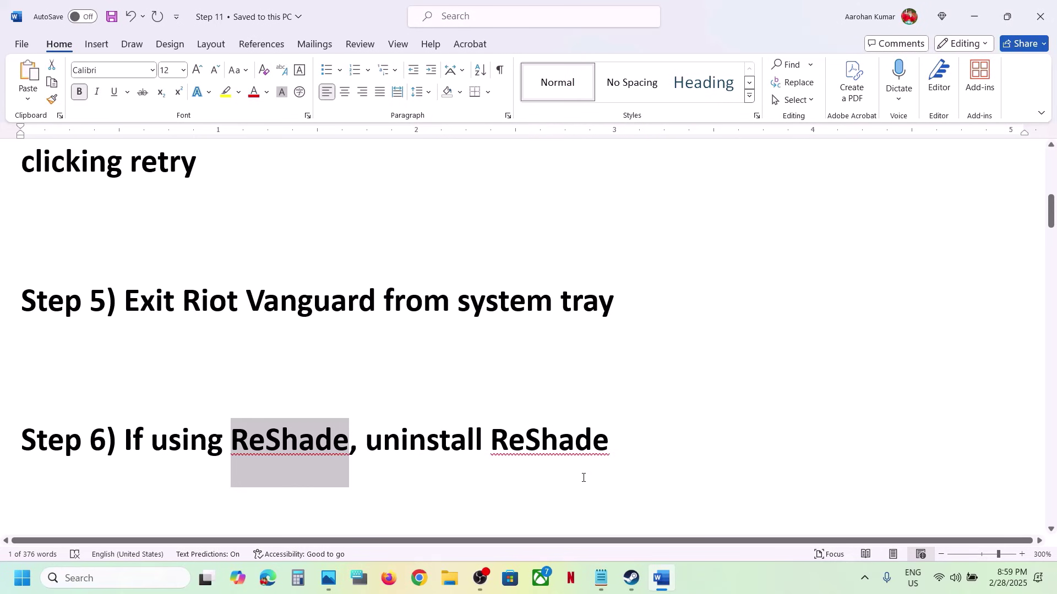
Step: Read Step 7 about removing the crash report files with a backup, and open Monster Hunter Wilds' local files folder from Steam
scroll(584, 427, down, 3)
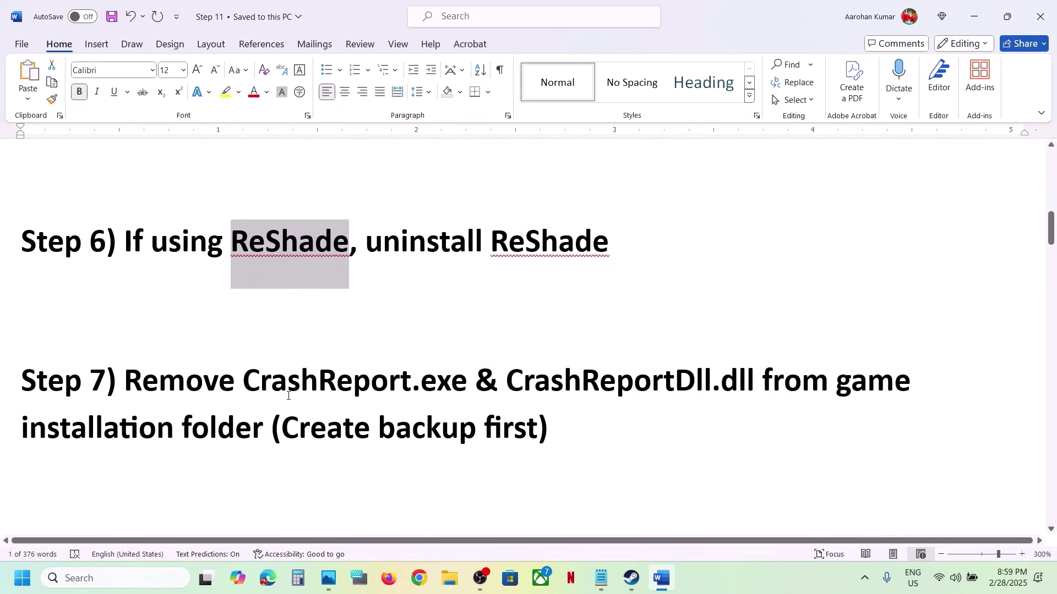
drag(311, 378, 761, 381)
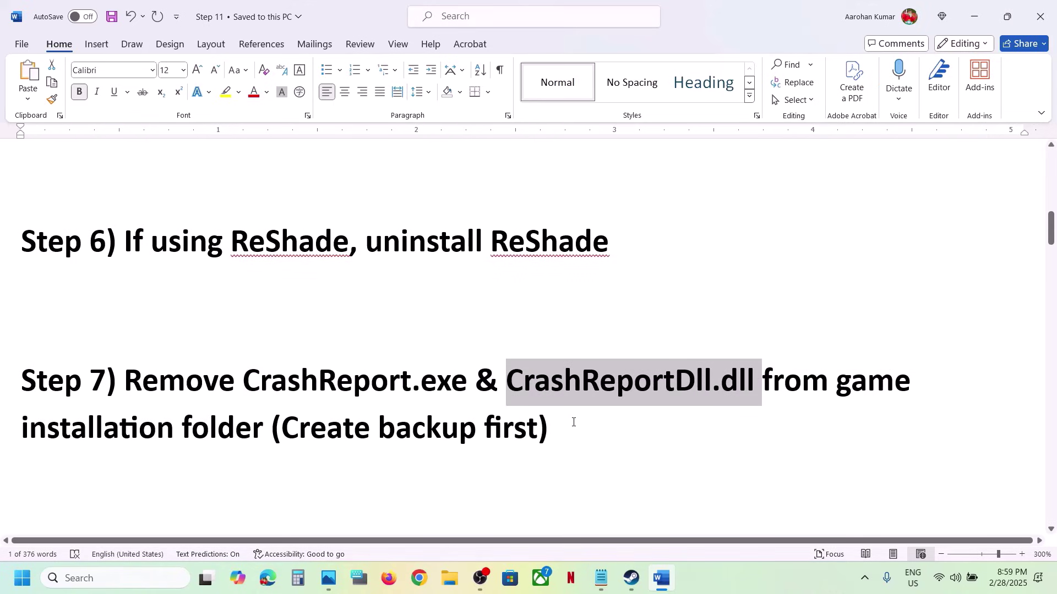
drag(573, 422, 281, 430)
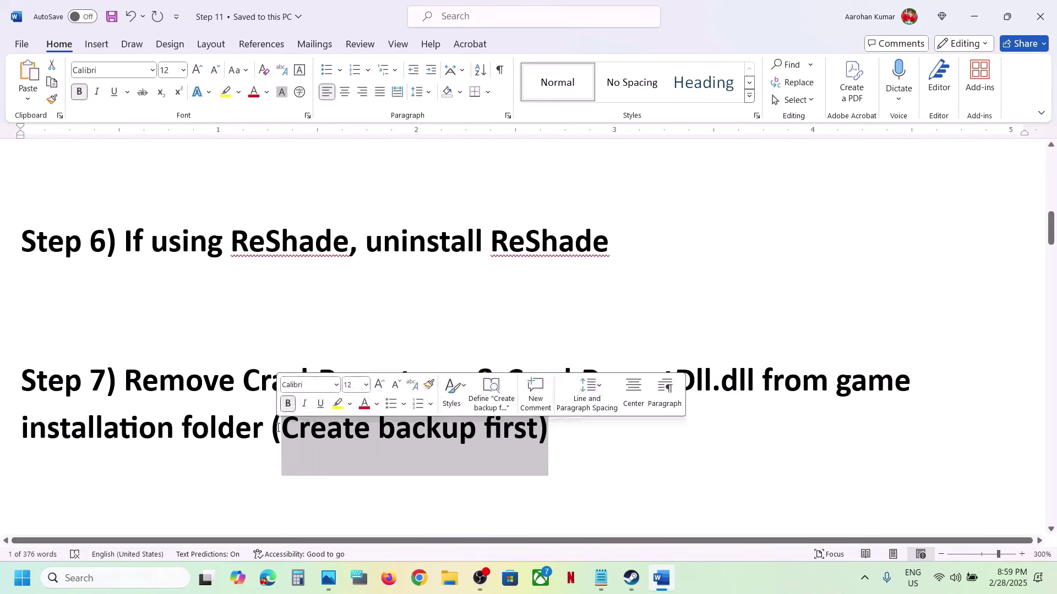
click(721, 574)
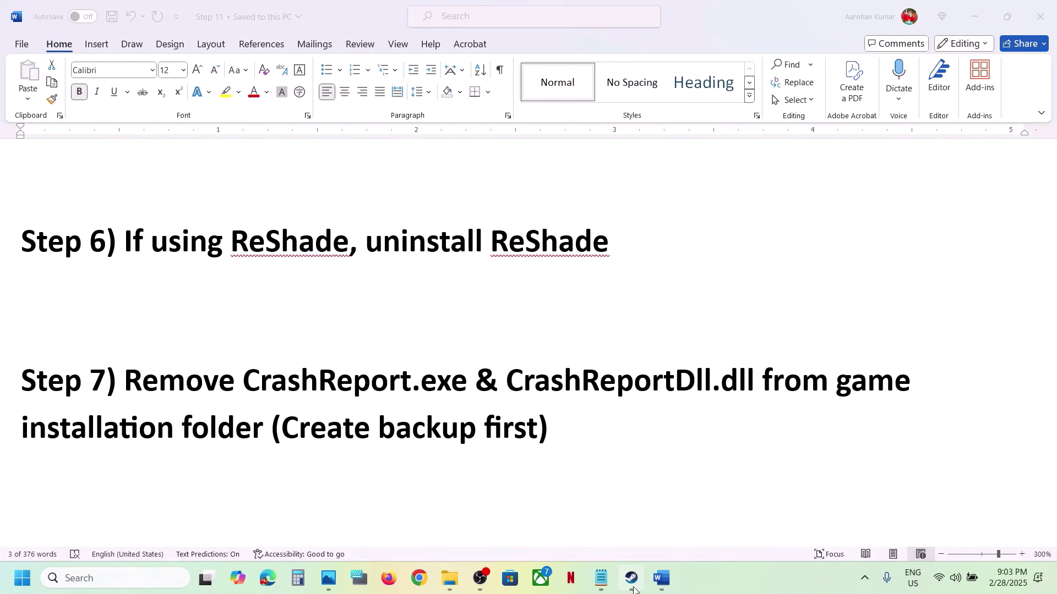
click(633, 589)
right_click(102, 356)
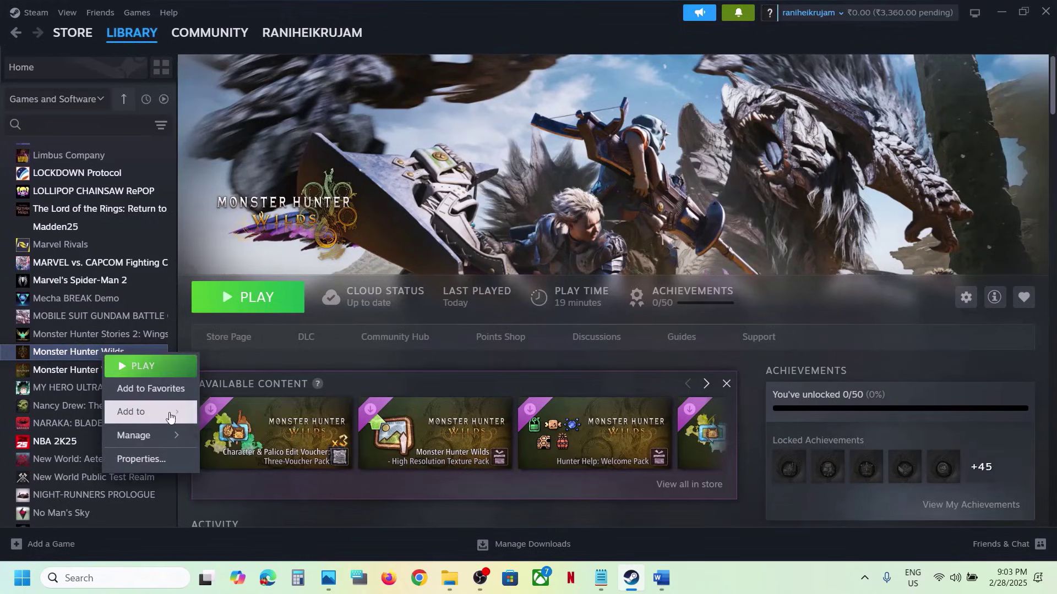
mouse_move(135, 435)
click(272, 343)
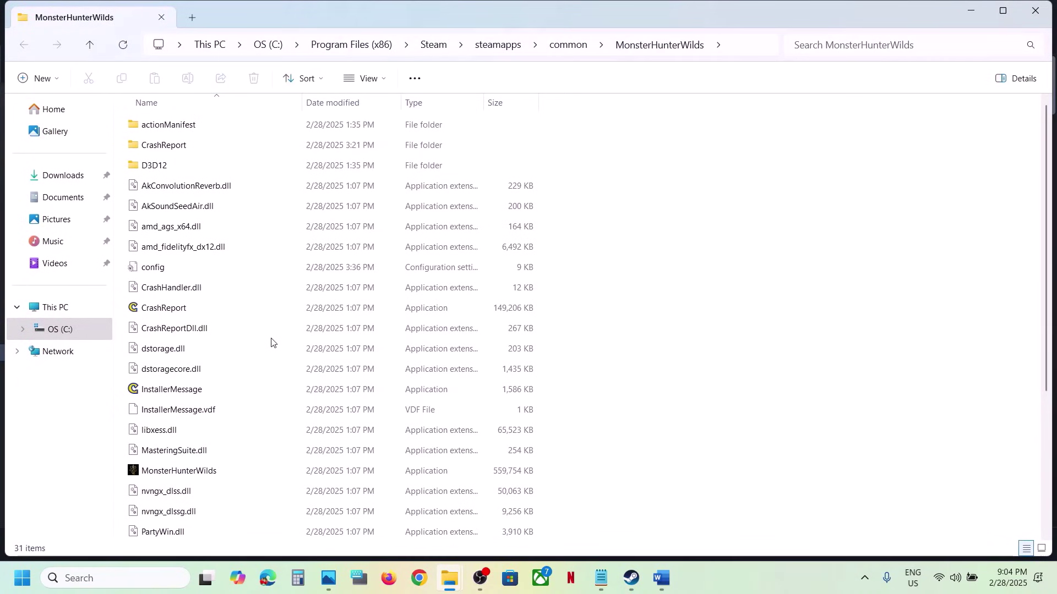
Step: Copy the CrashReport application and CrashReportDll.dll from the MonsterHunterWilds folder to the clipboard
click(170, 312)
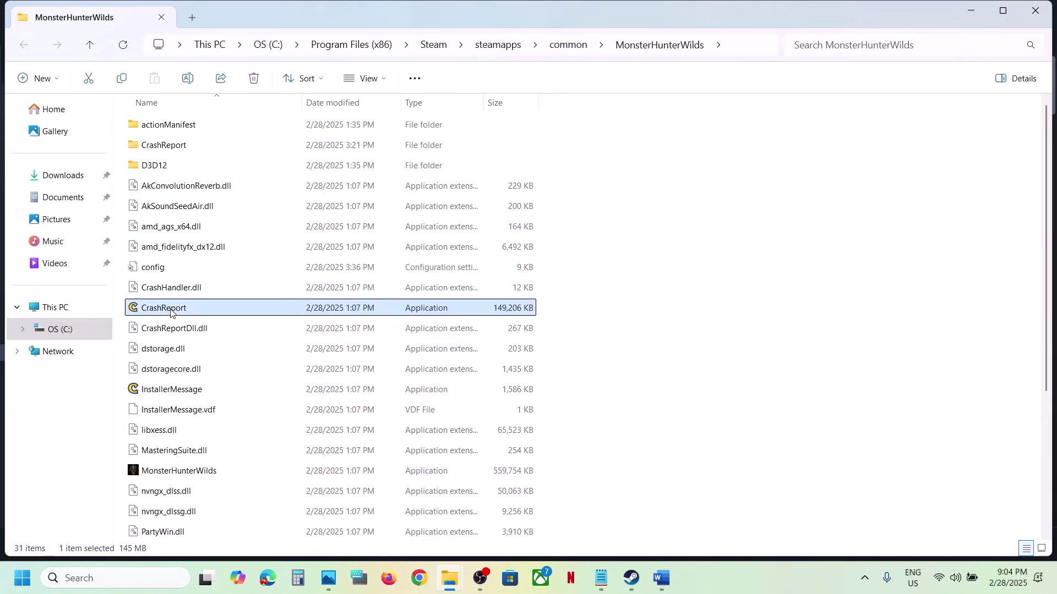
click(189, 330)
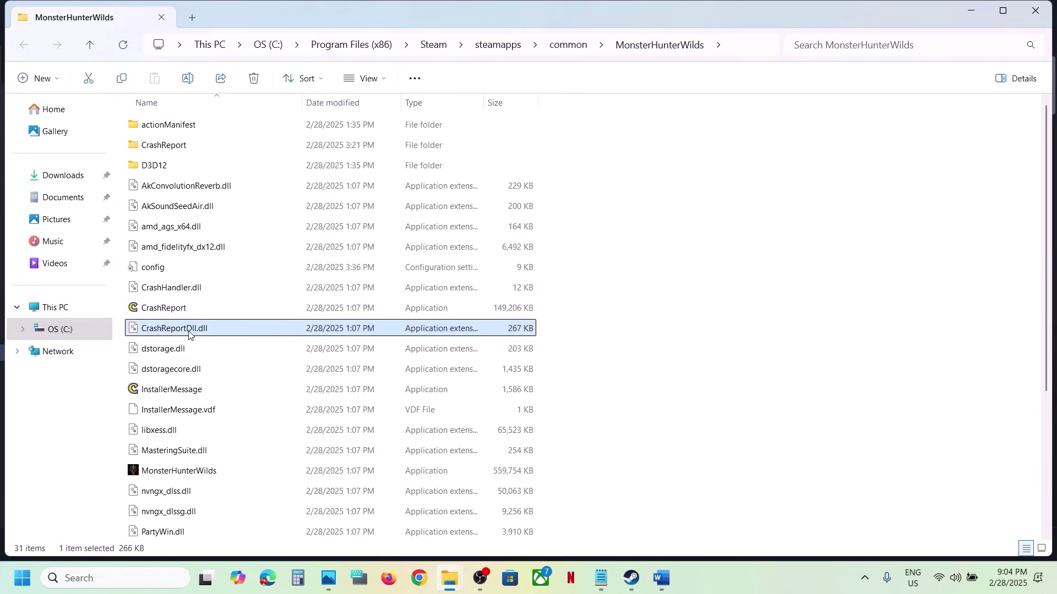
click(173, 311)
ctrl+click(171, 330)
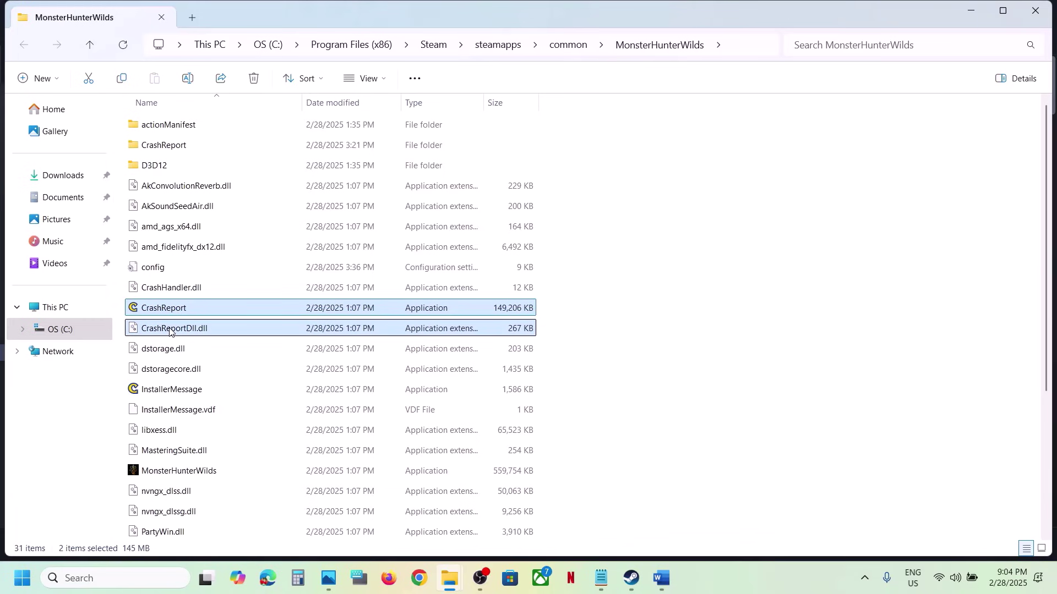
right_click(172, 330)
click(233, 350)
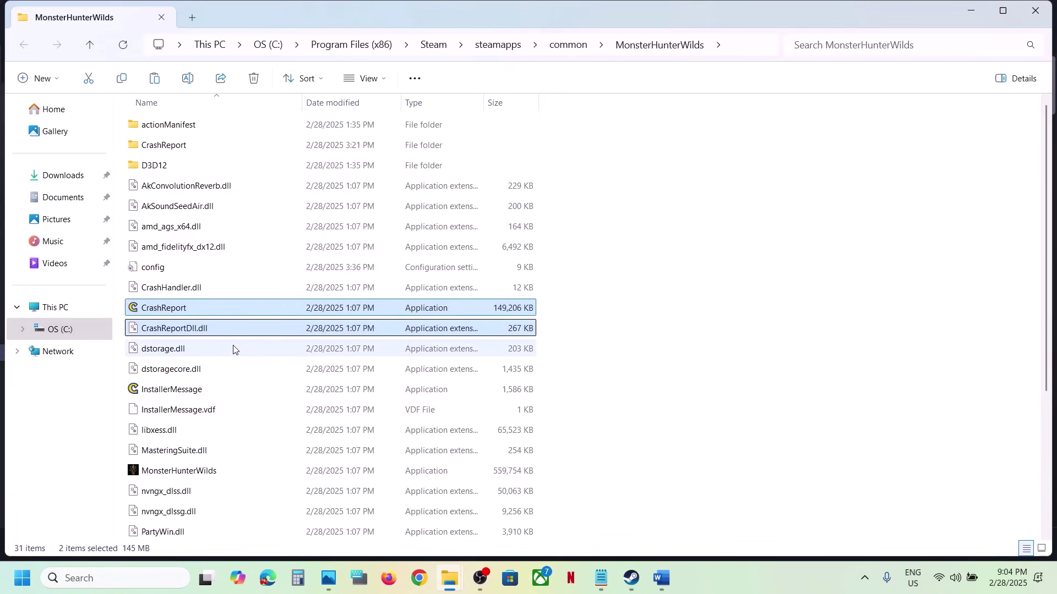
Step: Paste the copied CrashReport application and CrashReportDll.dll onto the desktop as a backup
key(super+d)
key(ctrl+v)
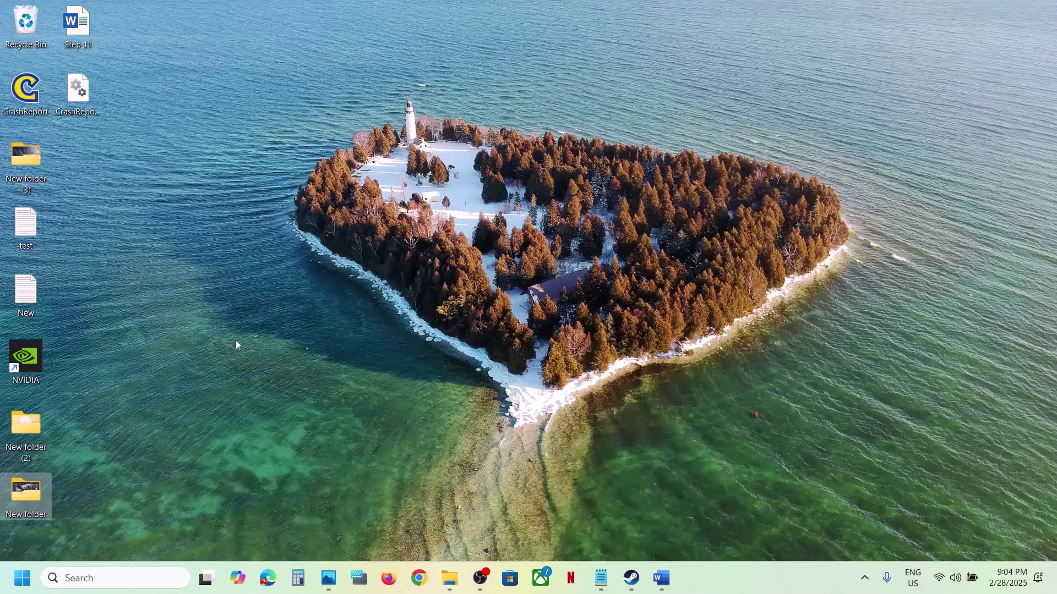
click(387, 445)
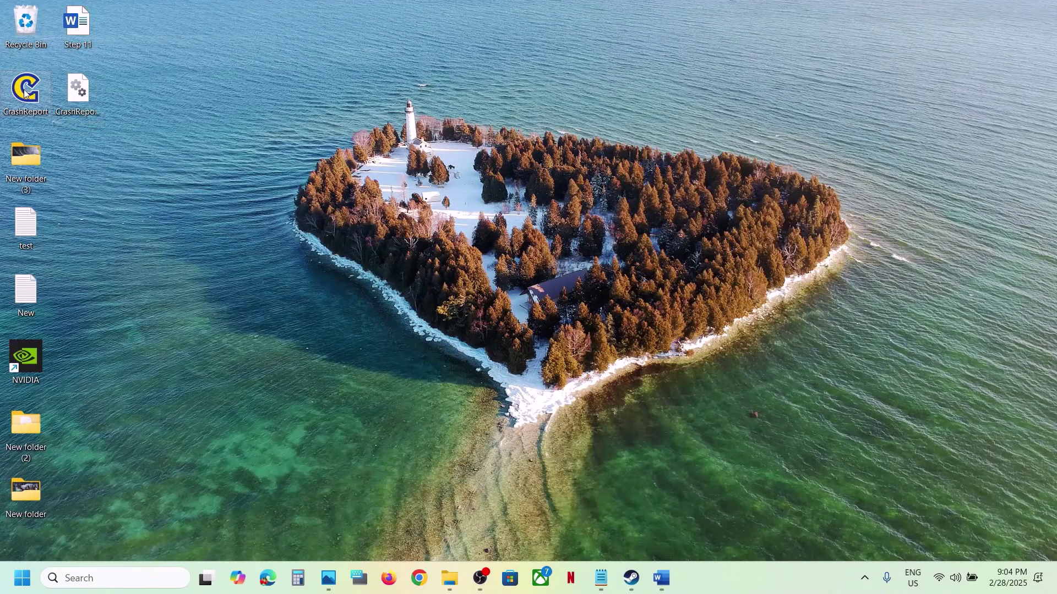
Step: Delete the CrashReport application and CrashReportDll.dll from the MonsterHunterWilds folder
mouse_move(450, 577)
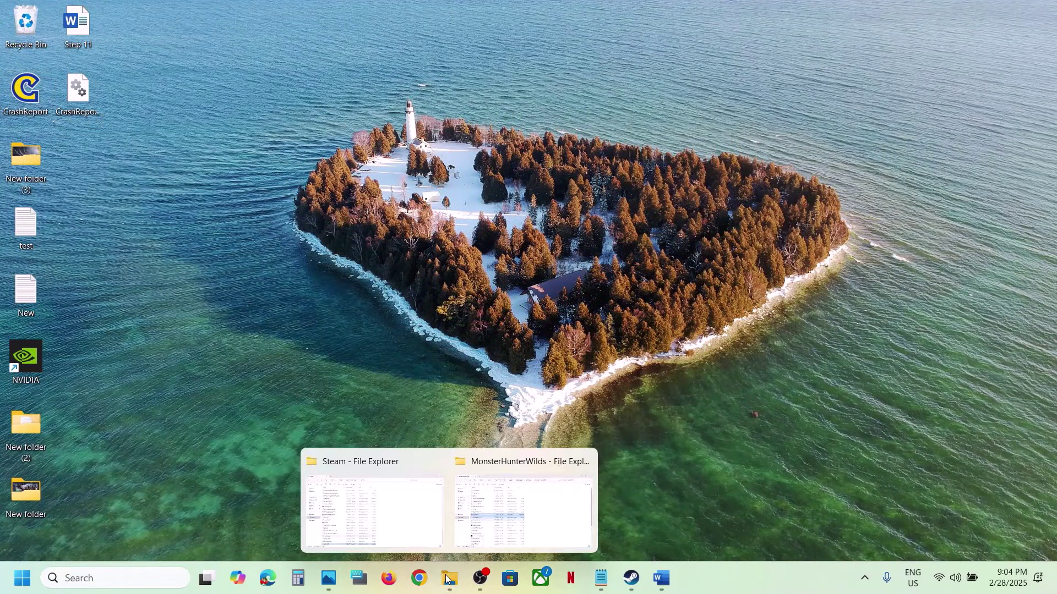
click(495, 526)
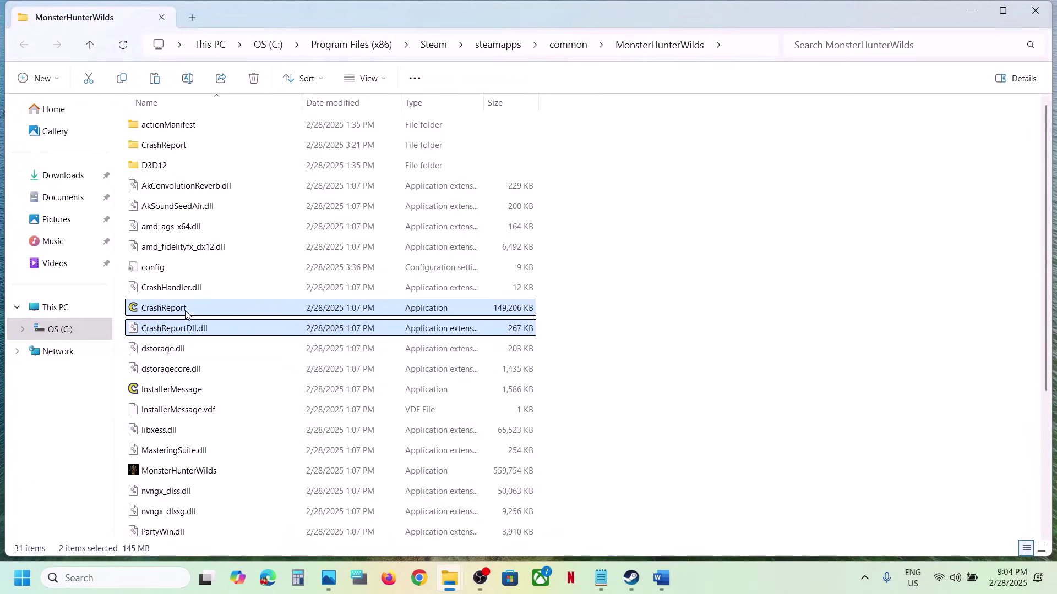
right_click(283, 307)
click(416, 331)
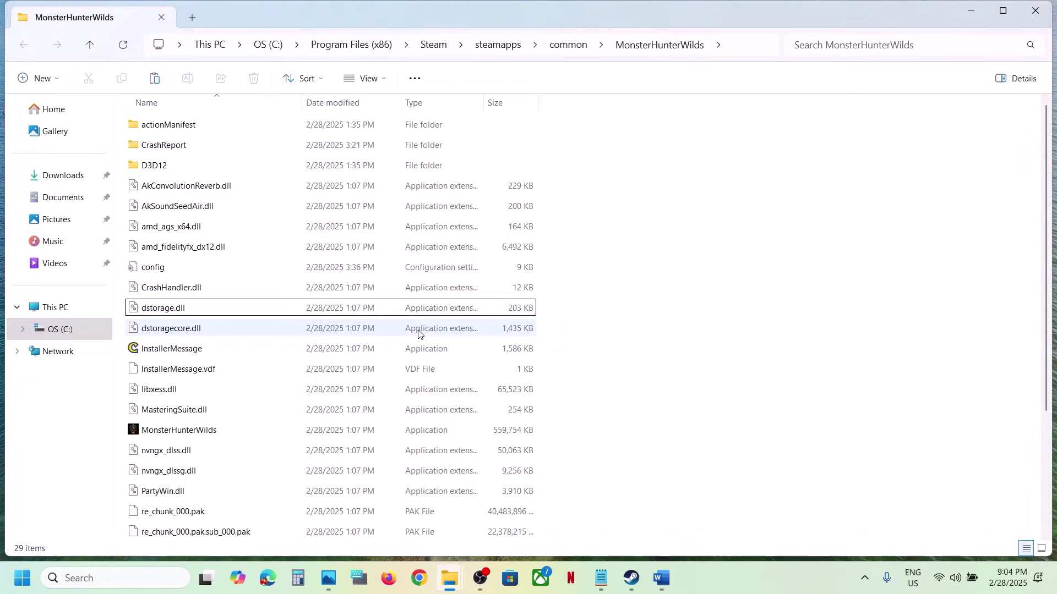
Step: Read Step 8 about closing Steam and going to its folder in the Word document, and bring up Steam's Exit command without running it
click(662, 579)
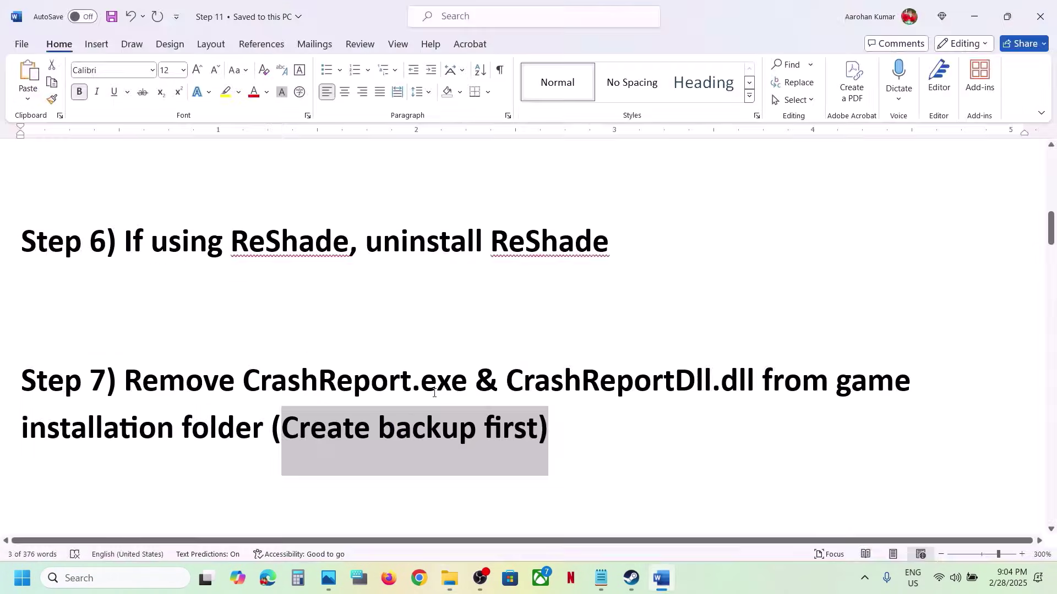
scroll(434, 391, down, 5)
scroll(176, 345, up, 1)
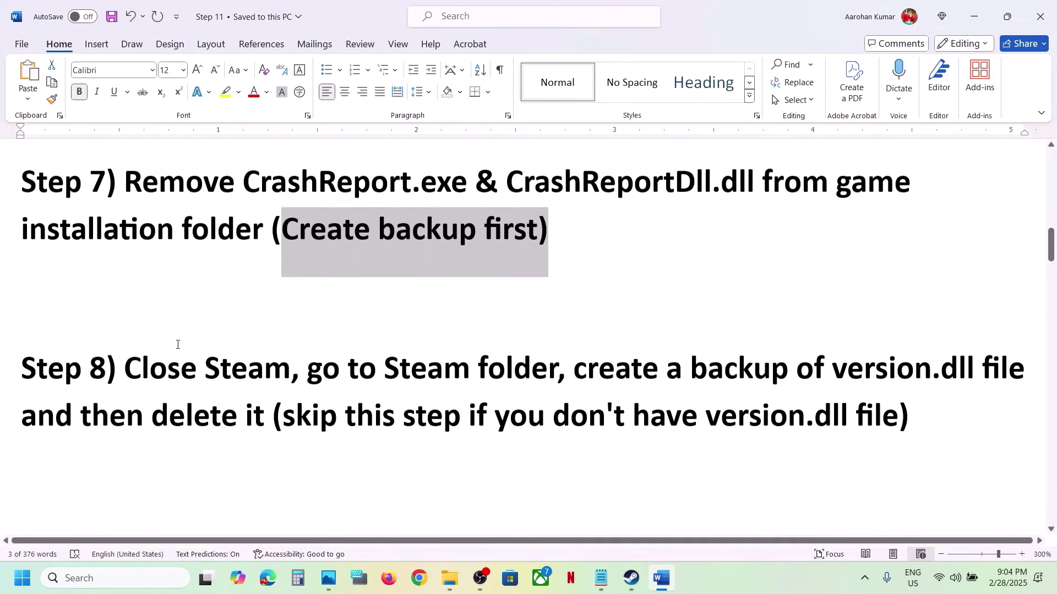
drag(125, 370, 507, 363)
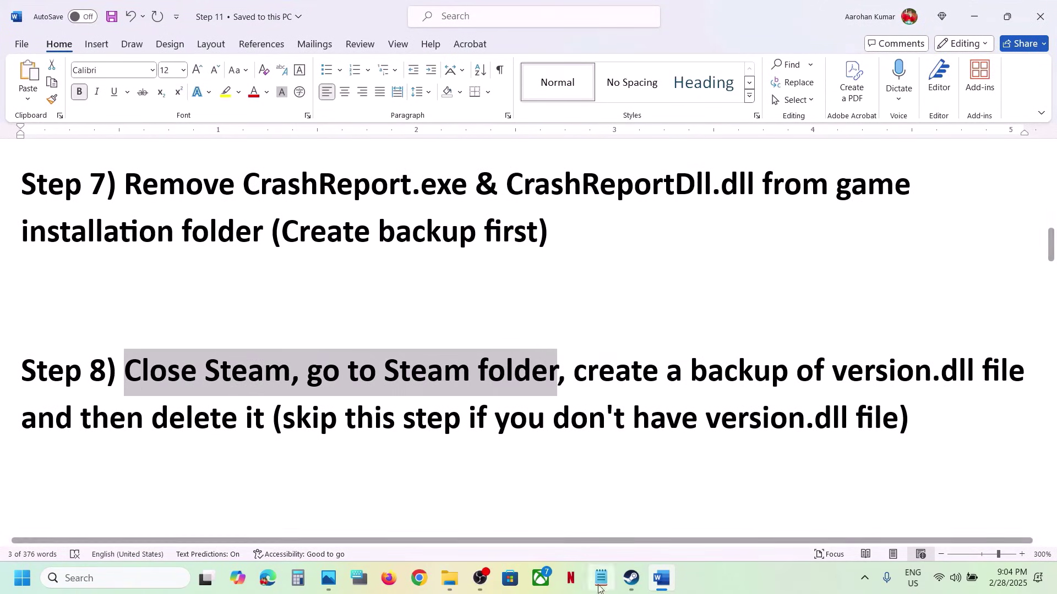
click(632, 578)
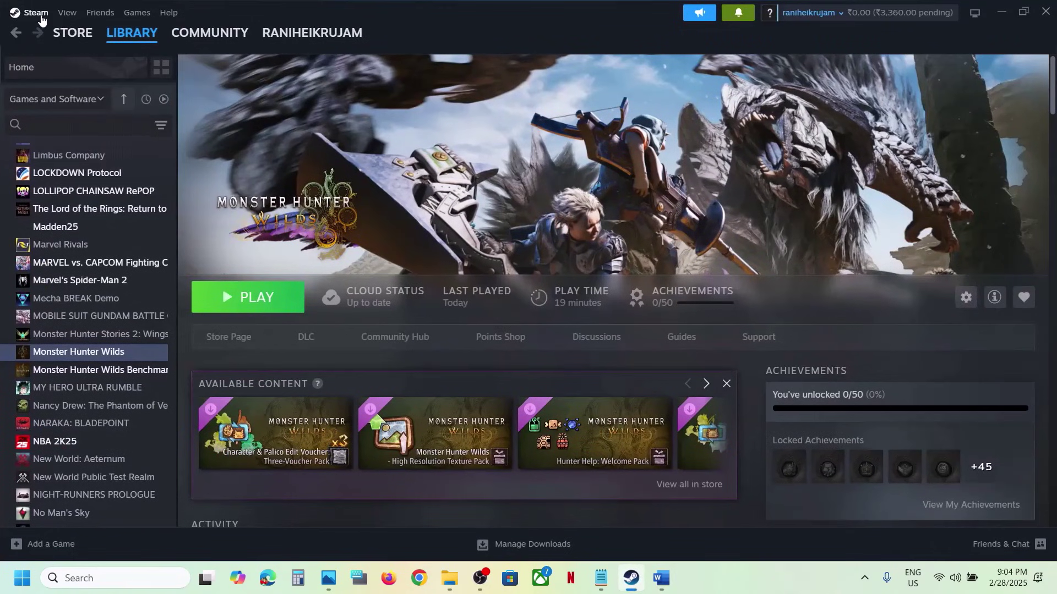
click(36, 12)
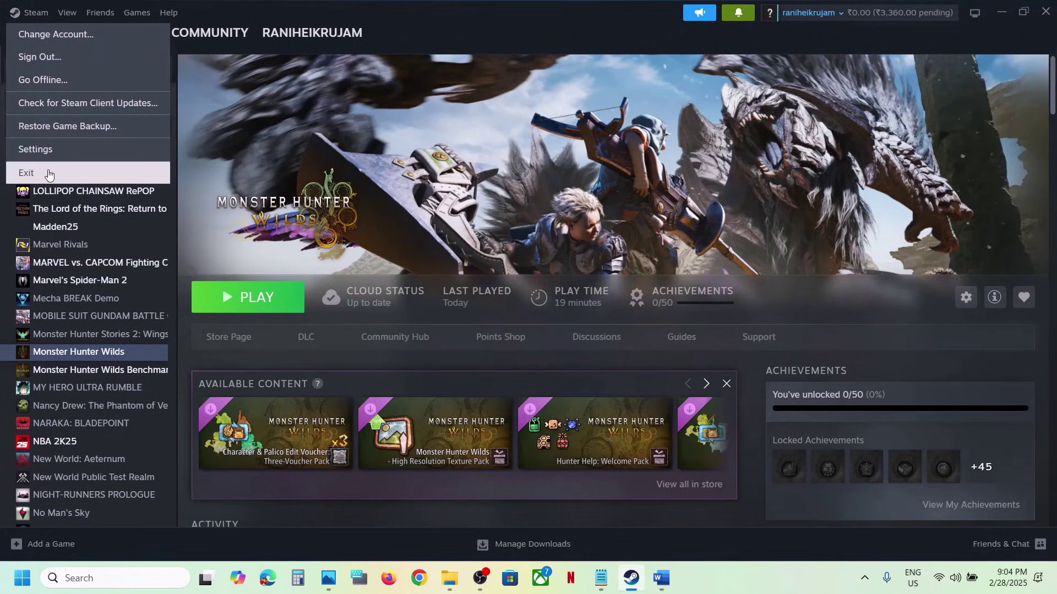
Step: Open the Steam folder inside Program Files (x86) on the OS (C:) drive in File Explorer
mouse_move(450, 578)
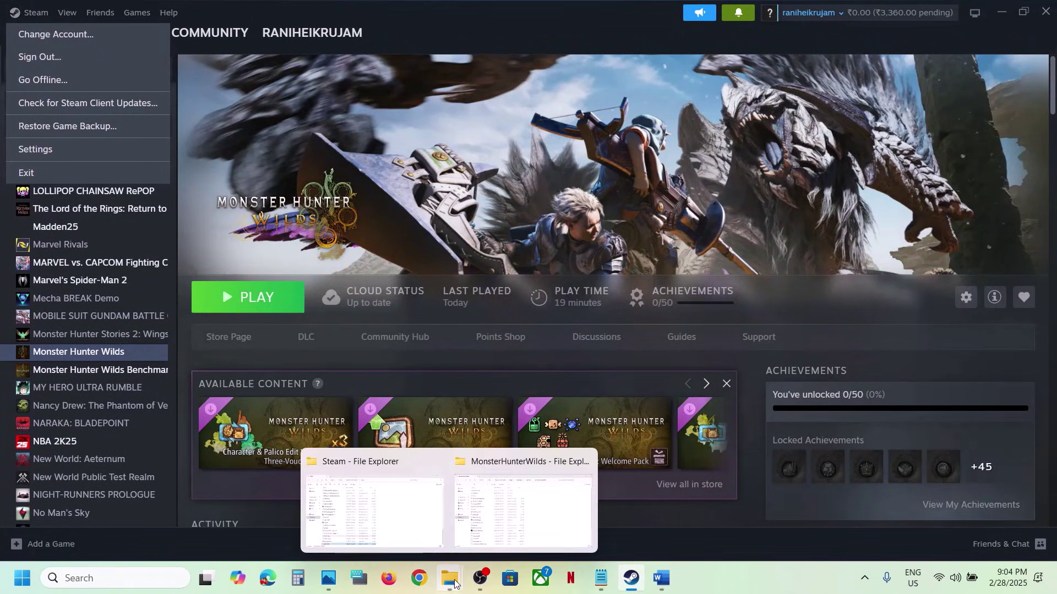
click(498, 517)
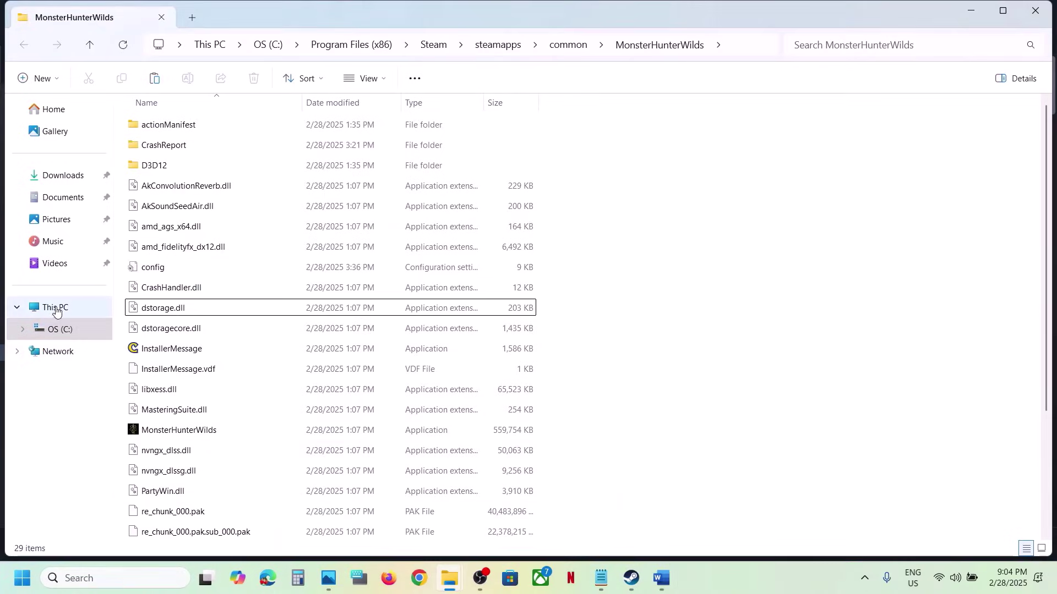
click(57, 309)
double_click(198, 135)
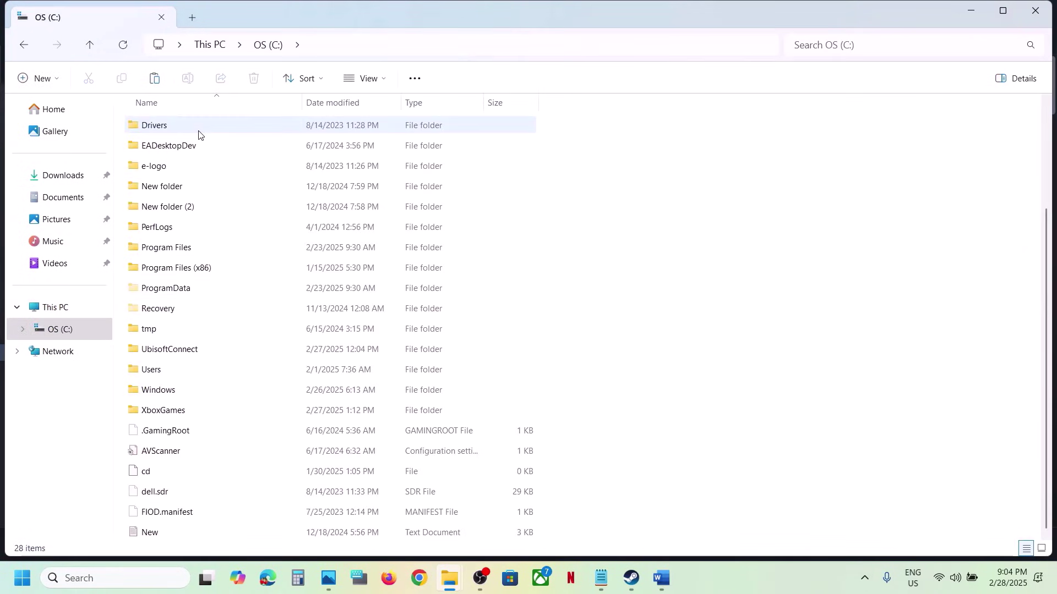
double_click(177, 268)
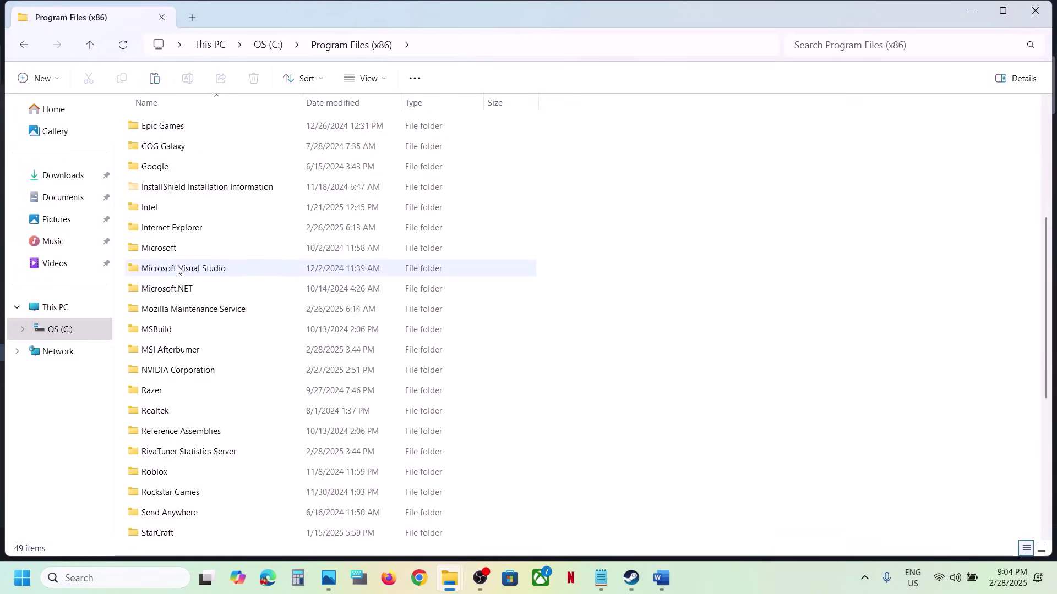
scroll(271, 318, down, 4)
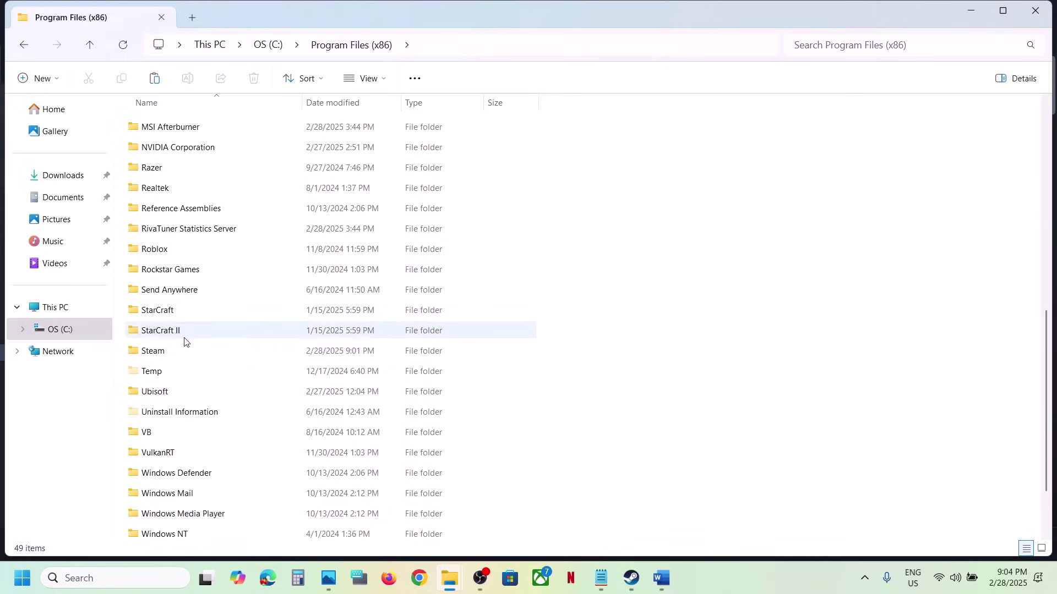
double_click(168, 356)
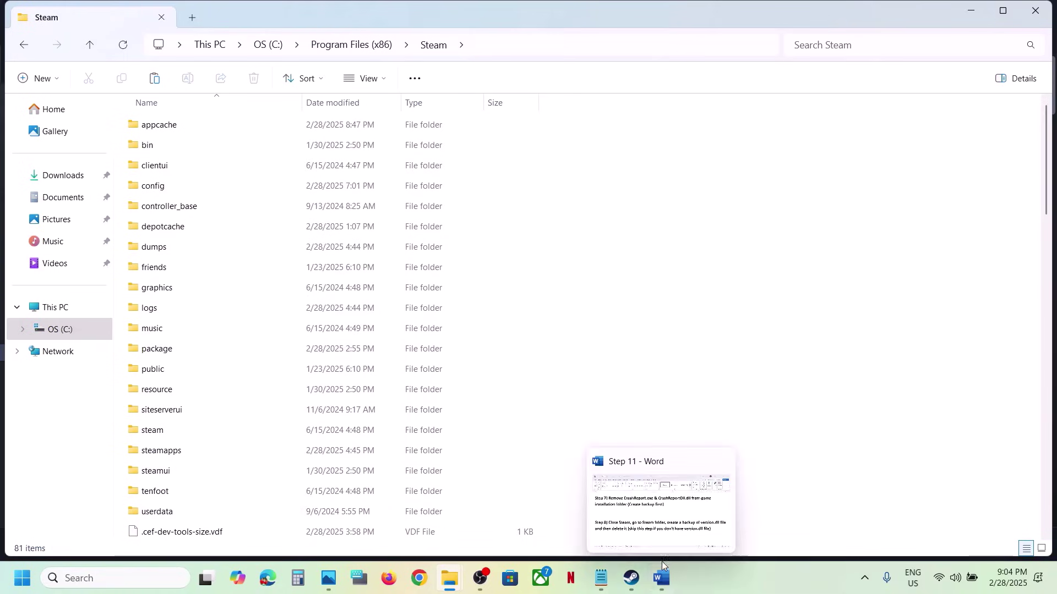
Step: Read Step 8's instruction to back up version.dll, and look for that file in the Steam folder
click(661, 567)
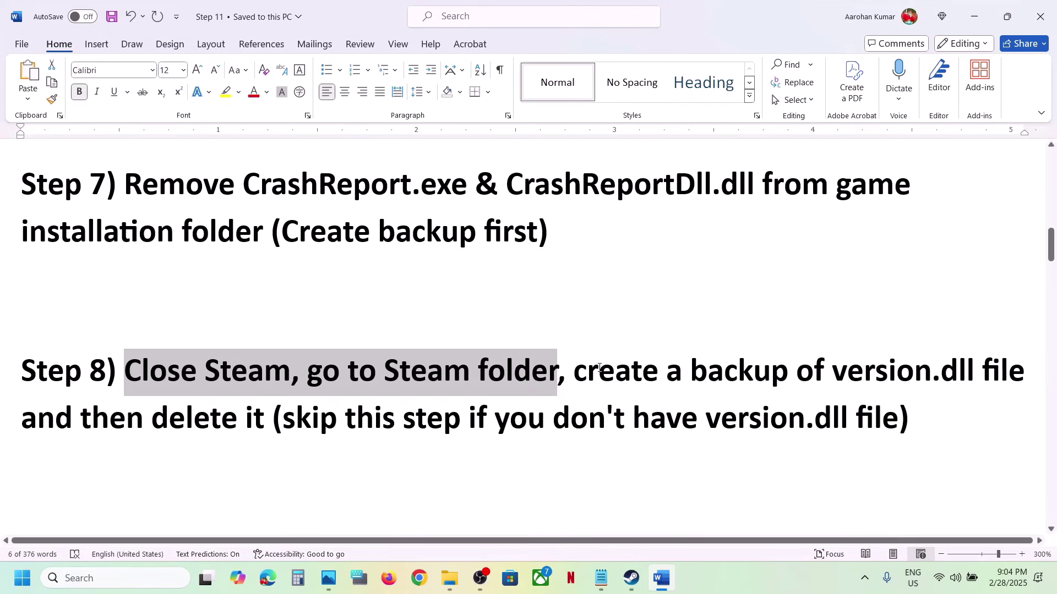
drag(599, 369, 978, 372)
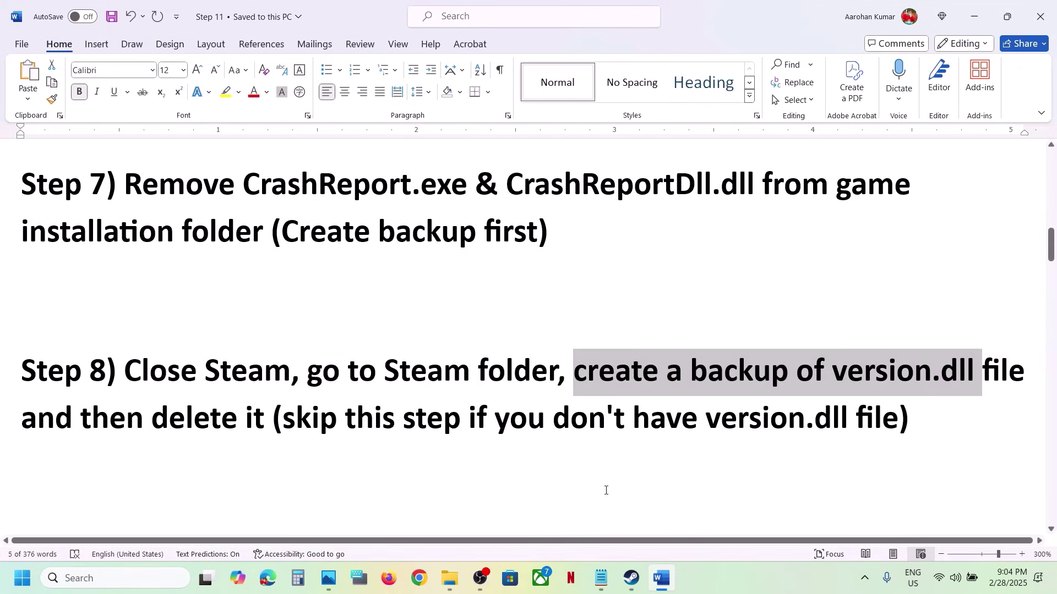
mouse_move(450, 578)
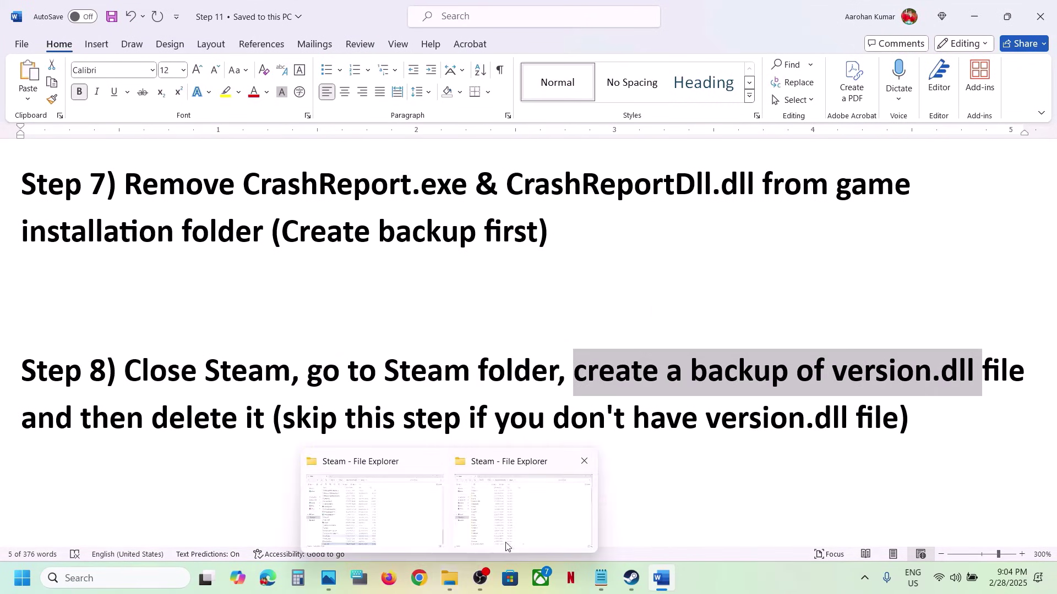
click(513, 537)
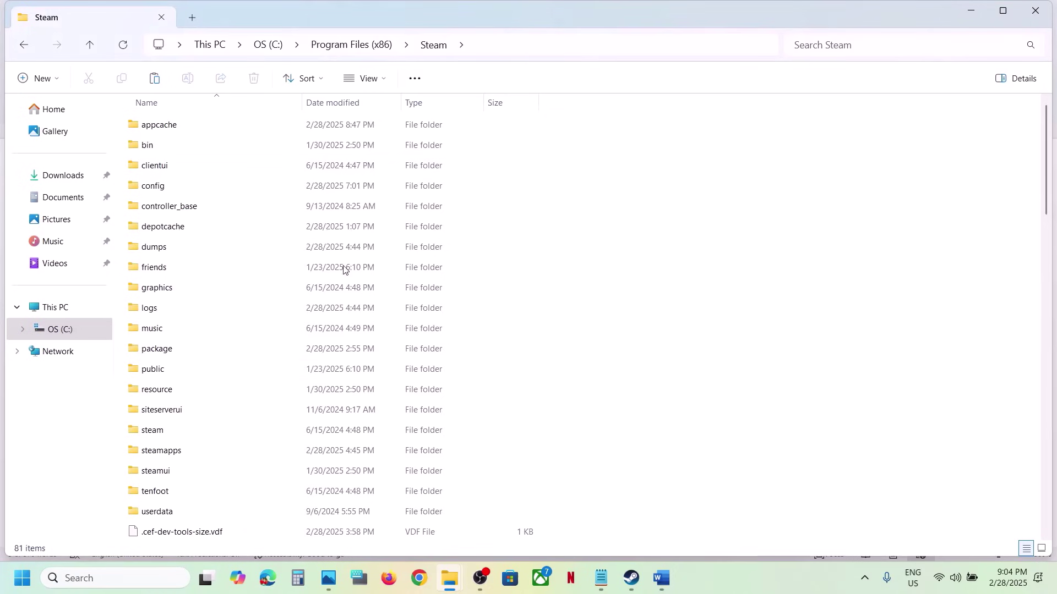
click(198, 408)
key(v)
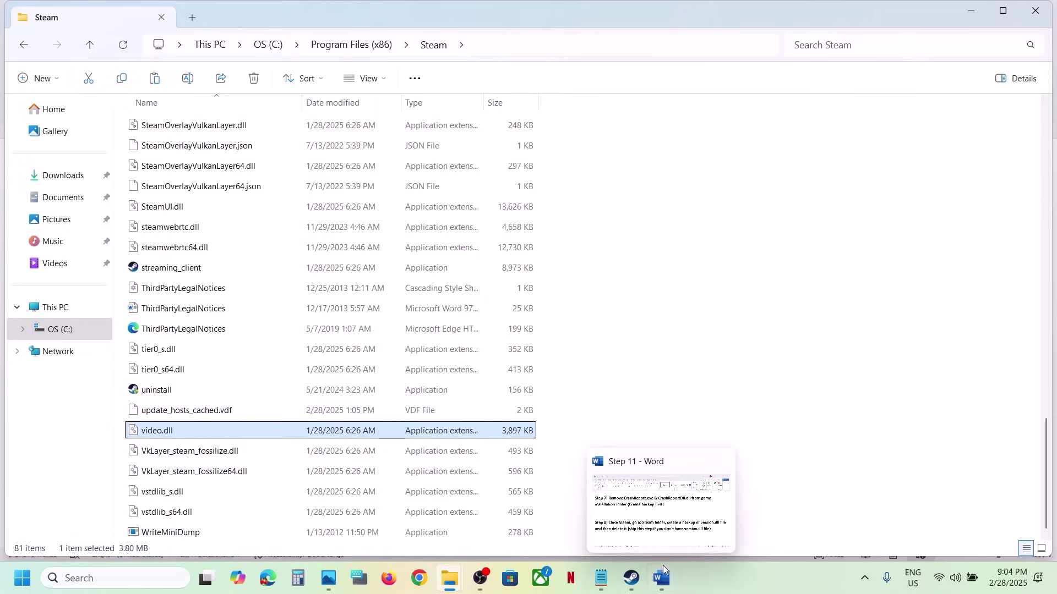
Step: Paste version.dll into the Steam folder and copy it to the desktop as a backup
key(ctrl+v)
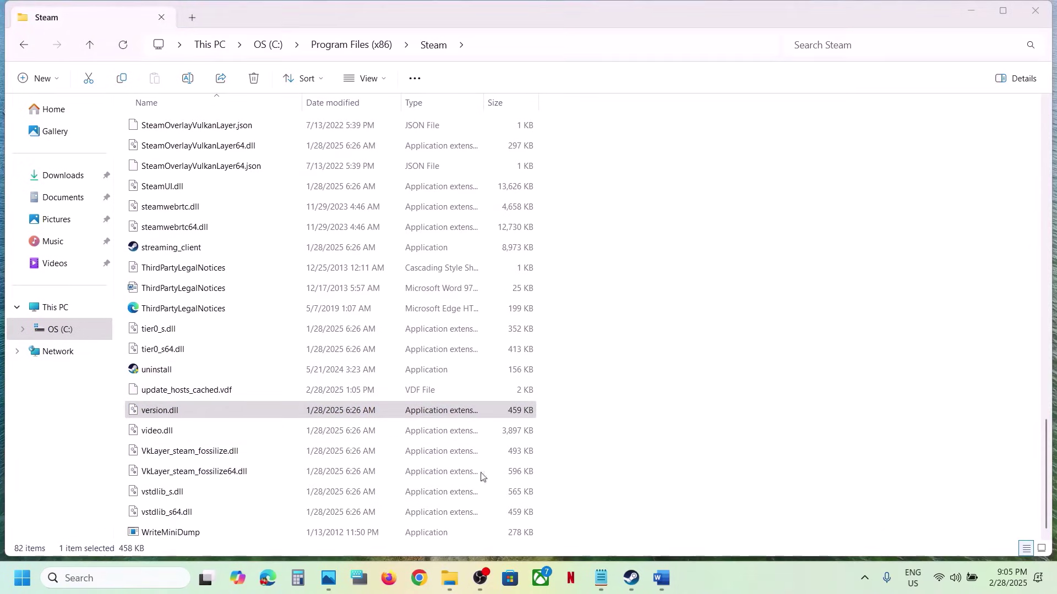
click(161, 417)
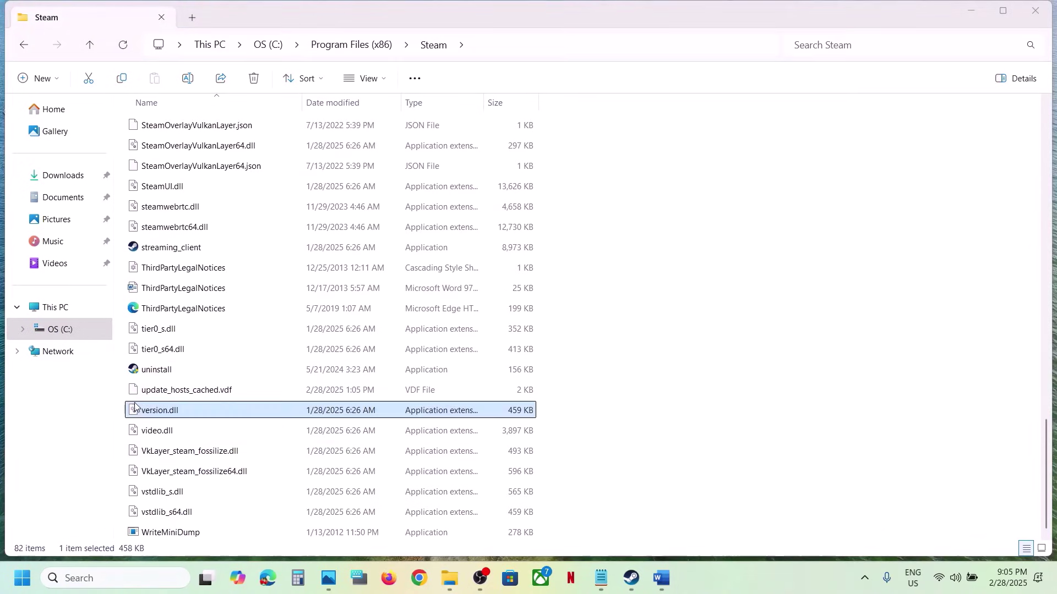
right_click(185, 415)
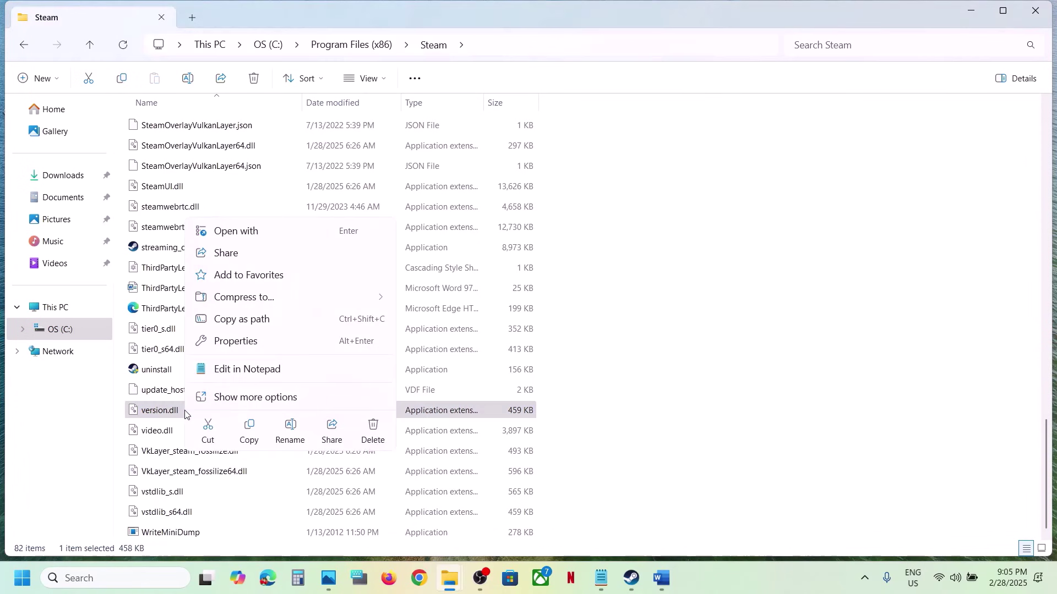
click(251, 428)
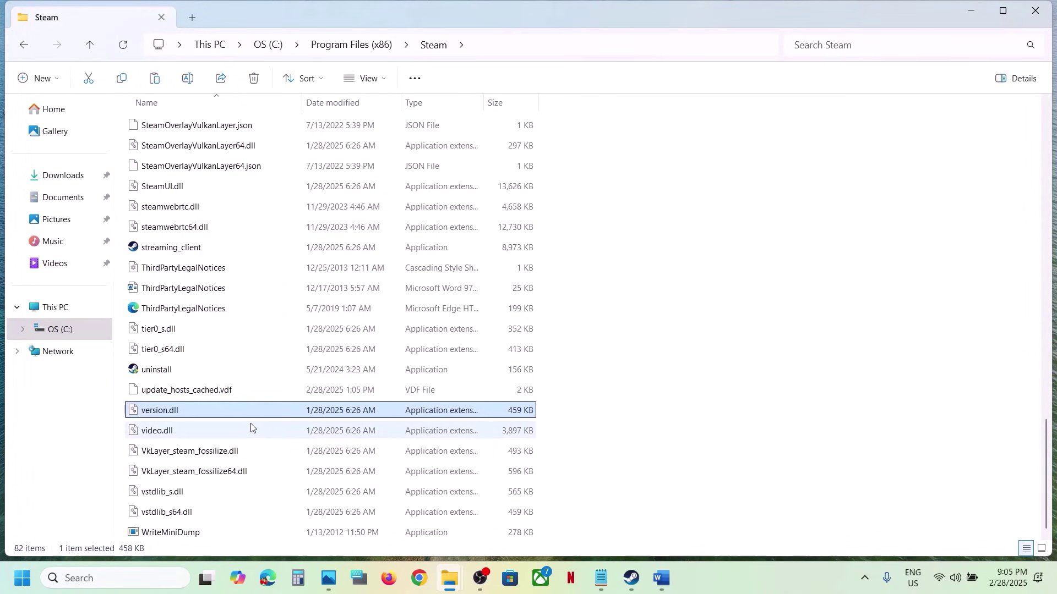
key(super+d)
key(ctrl+v)
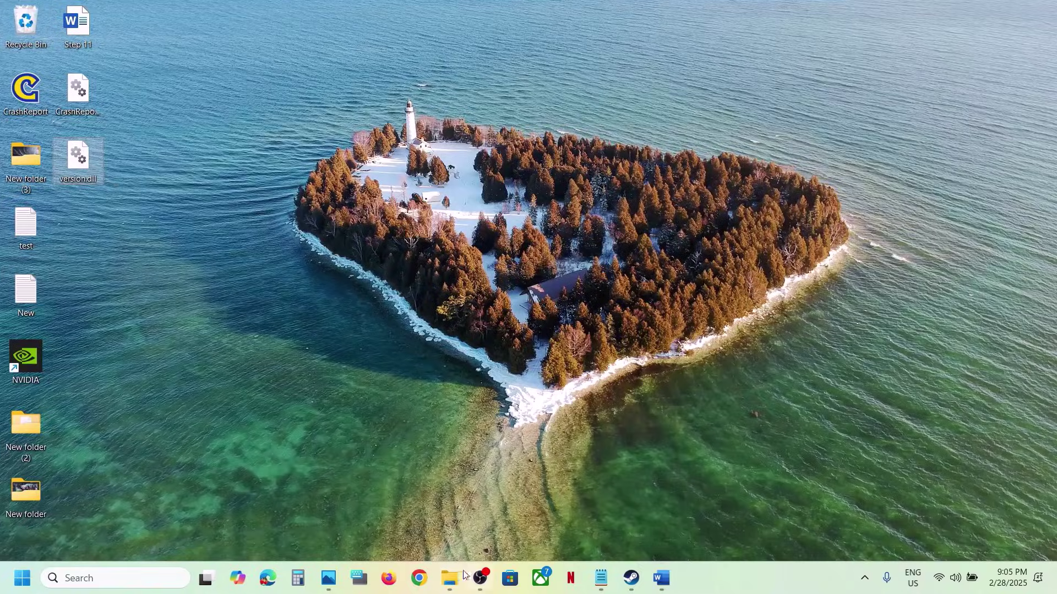
Step: Delete version.dll from the Steam folder
mouse_move(450, 578)
click(524, 510)
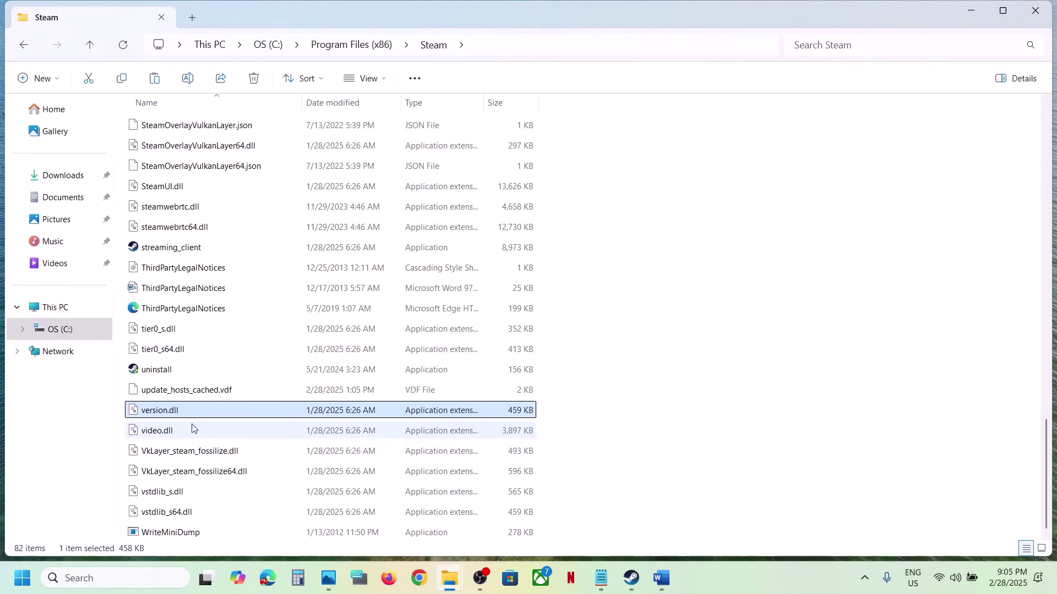
right_click(174, 414)
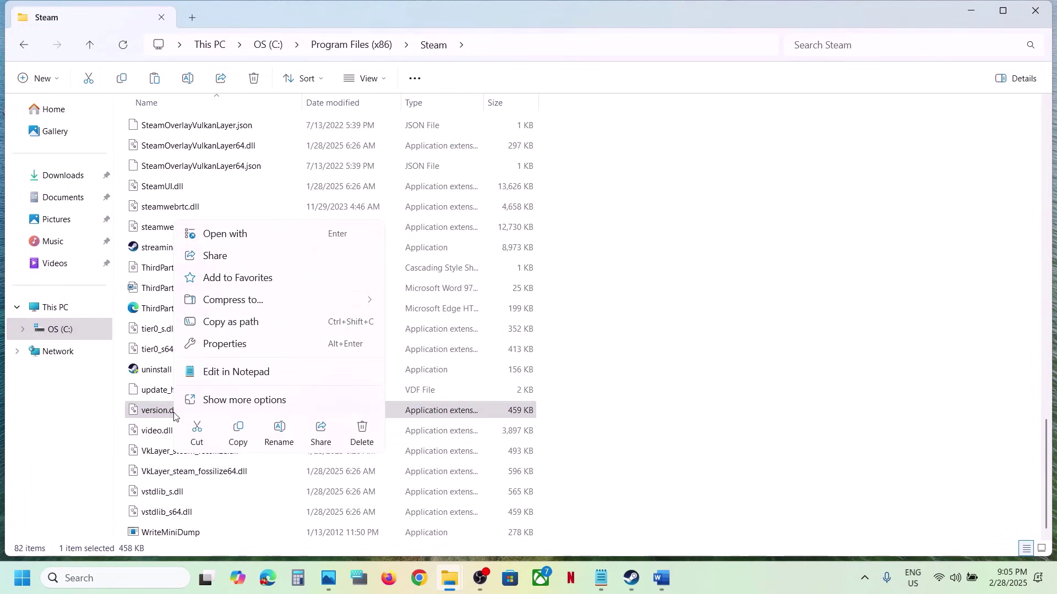
click(362, 430)
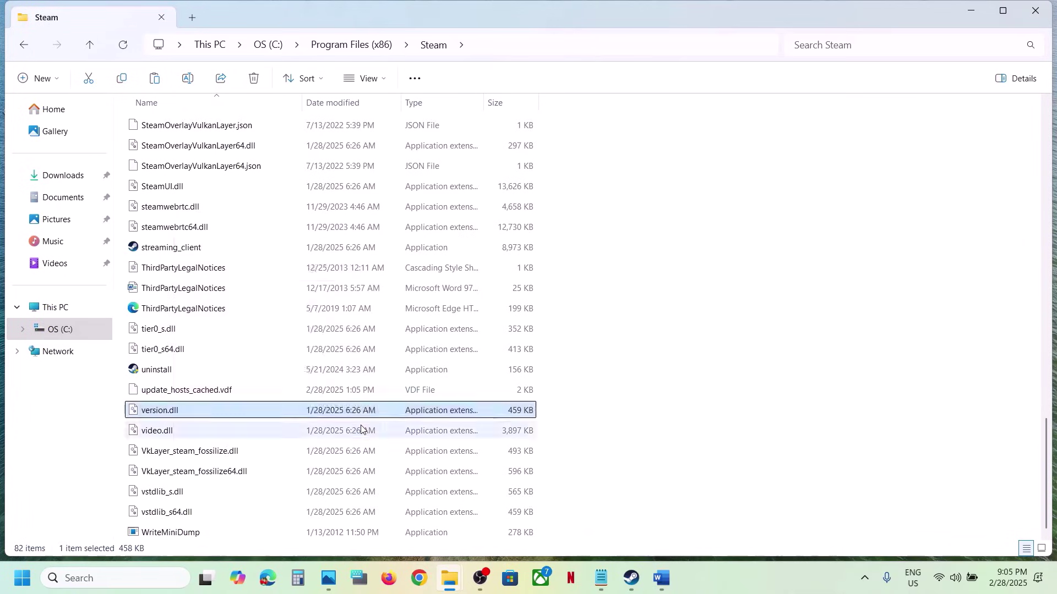
Step: Search Windows for Steam, view the app's launch options without choosing one, and switch back to the Steam library
click(105, 578)
text(steam)
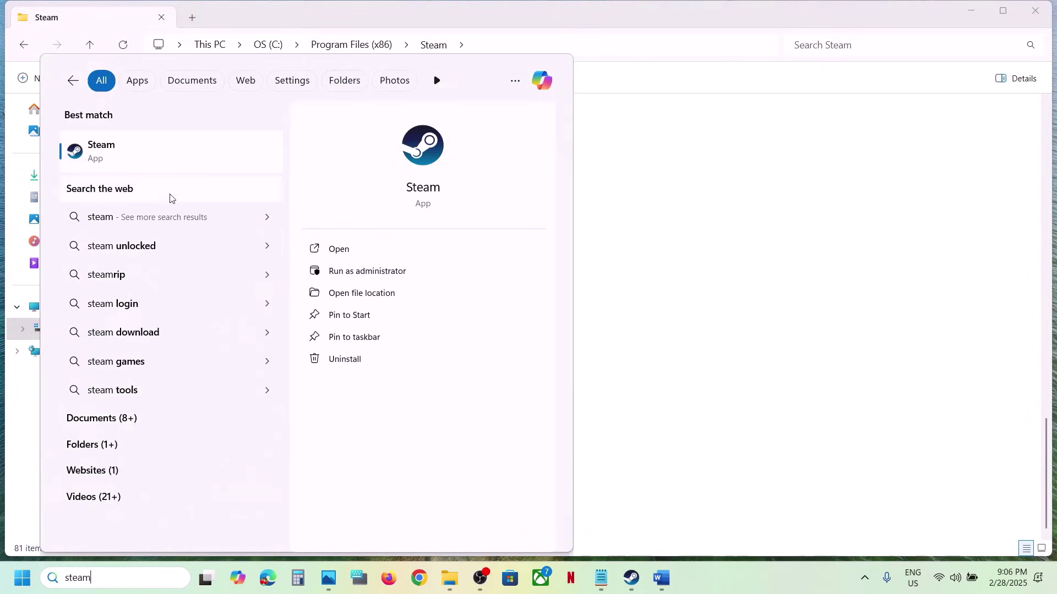
right_click(117, 156)
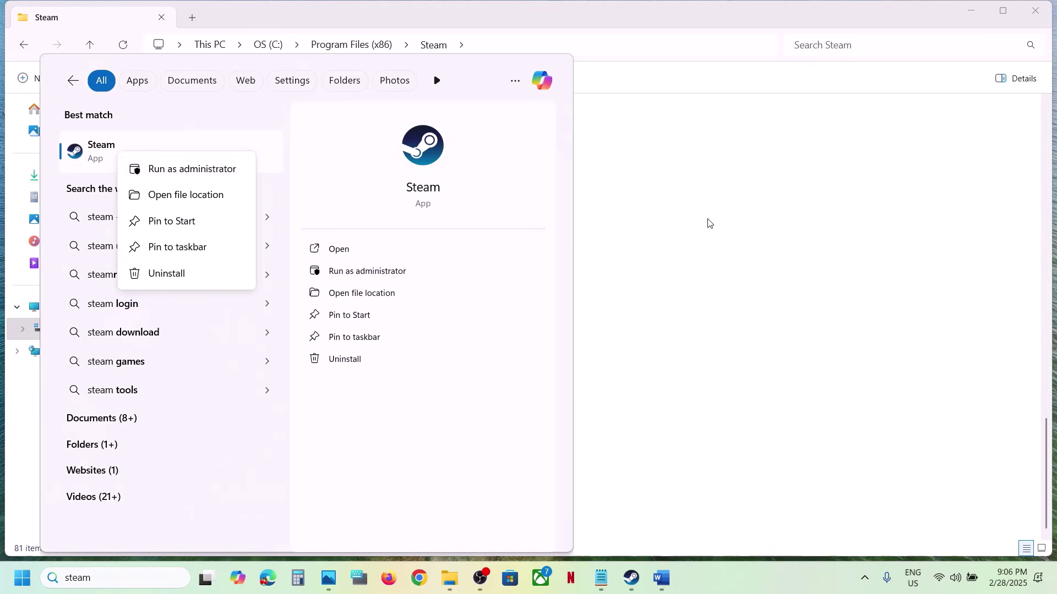
click(721, 228)
click(631, 578)
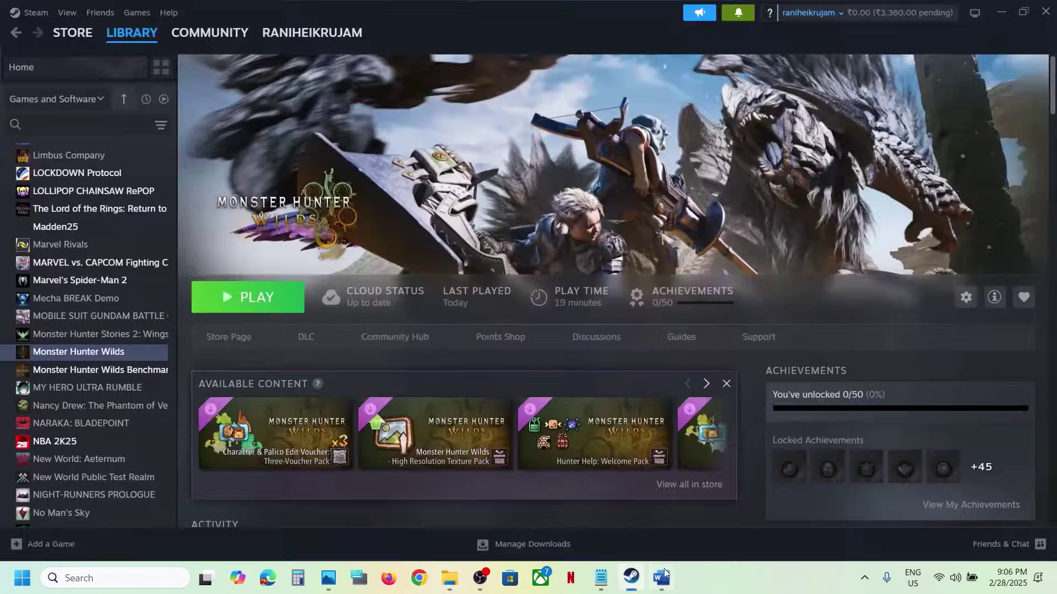
Step: Read Step 9 in the Word document, highlighting the part about clearing the download cache
click(662, 578)
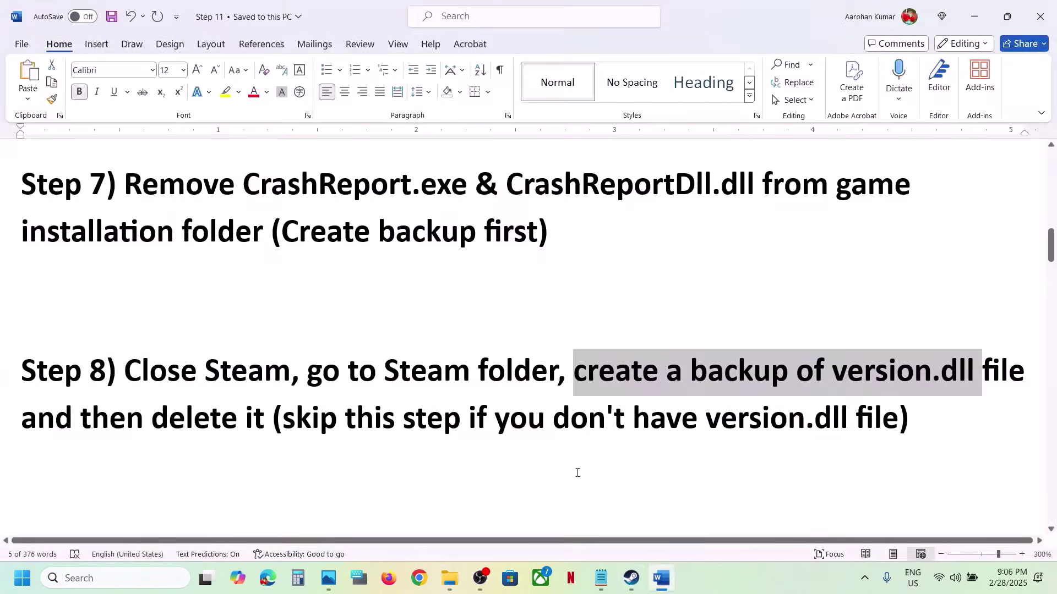
scroll(427, 432, down, 4)
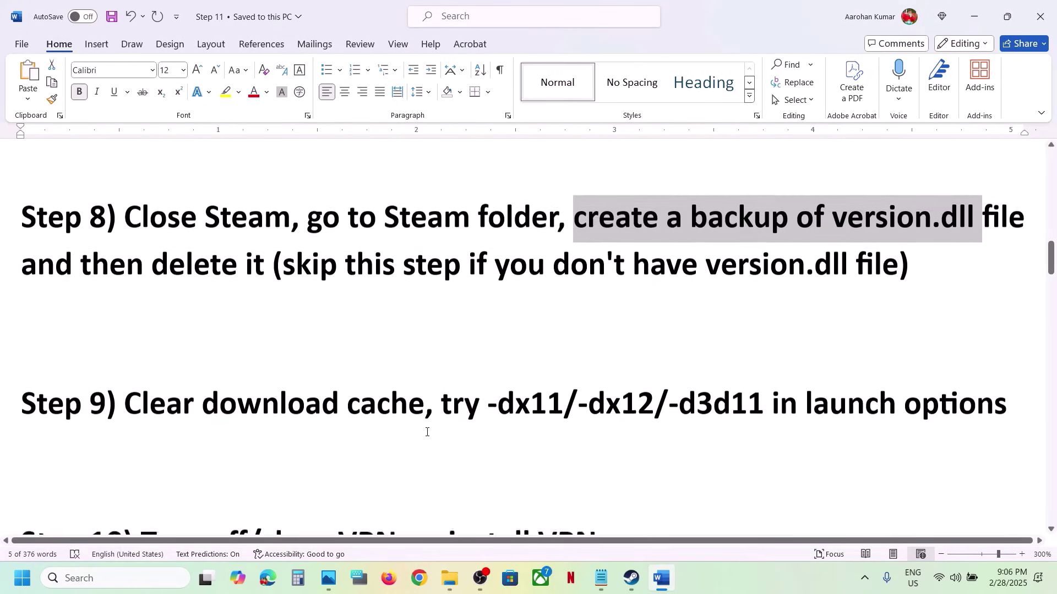
drag(143, 410, 425, 410)
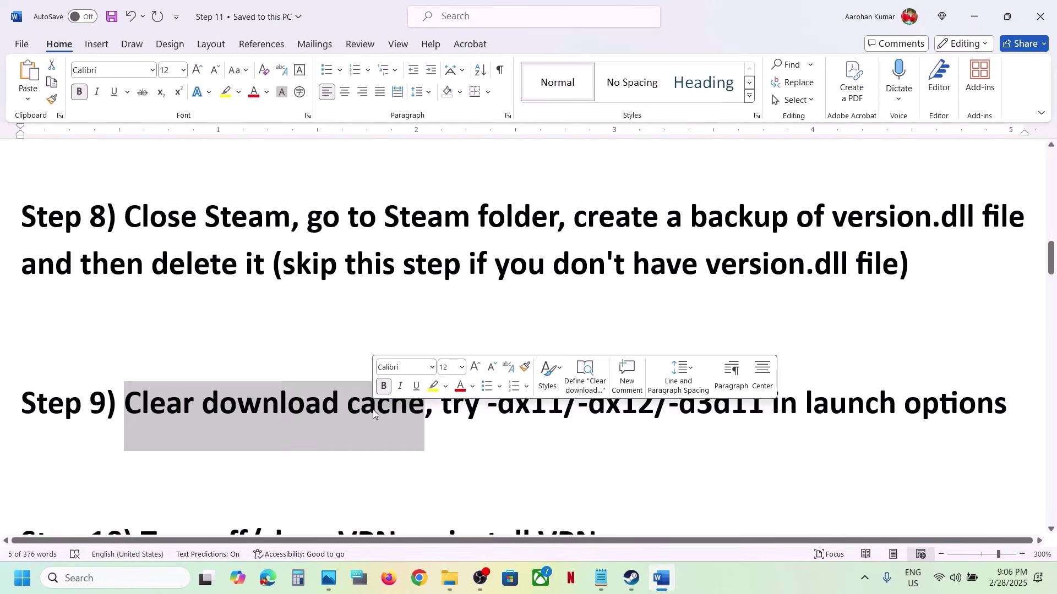
Step: Open Steam's download settings, bring up the Clear Download Cache confirmation, and close it and the settings without confirming
click(631, 578)
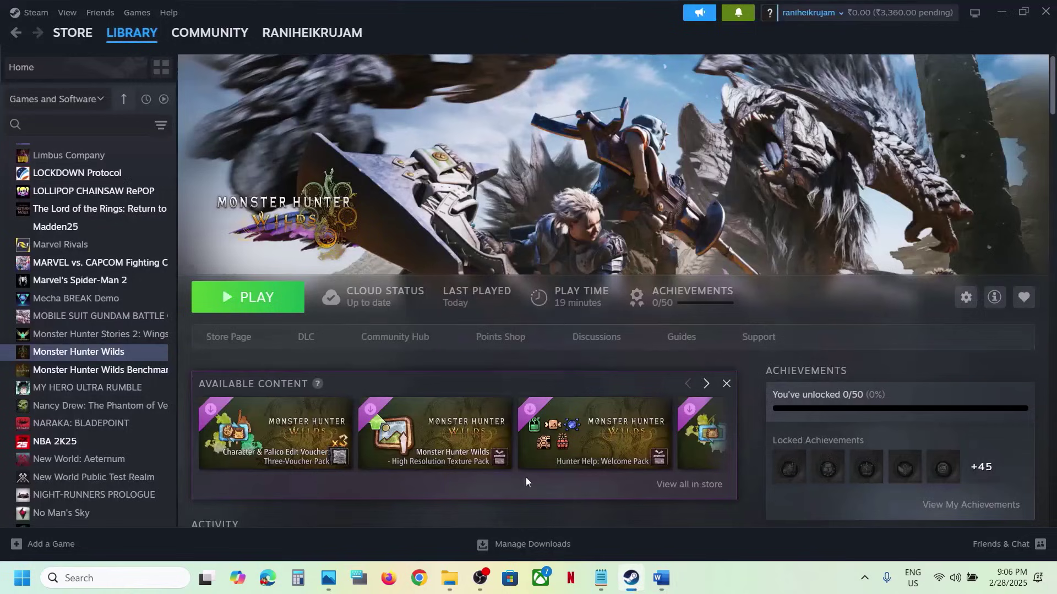
right_click(104, 358)
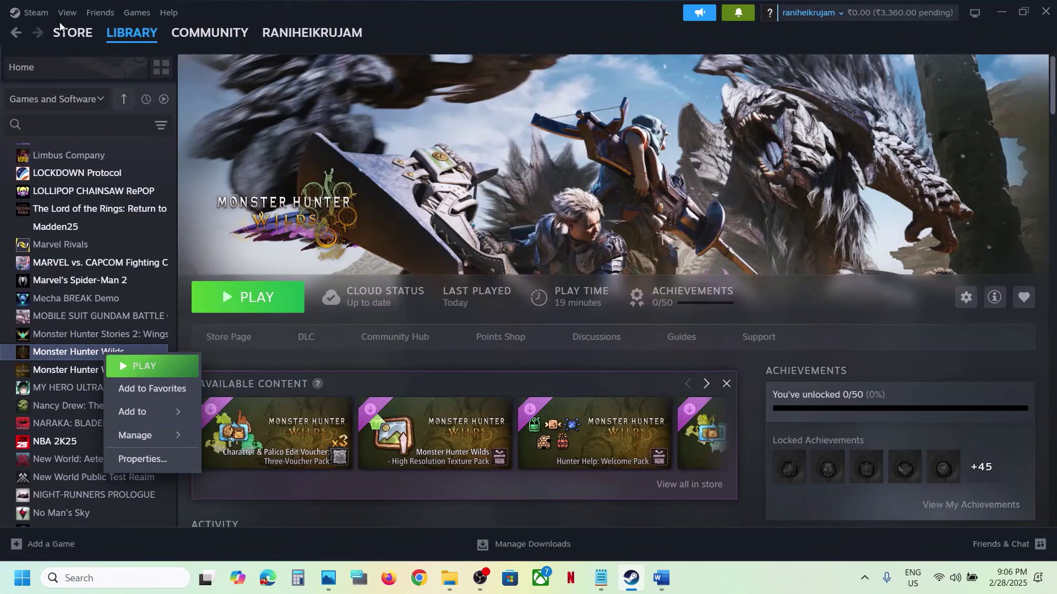
click(35, 14)
click(36, 13)
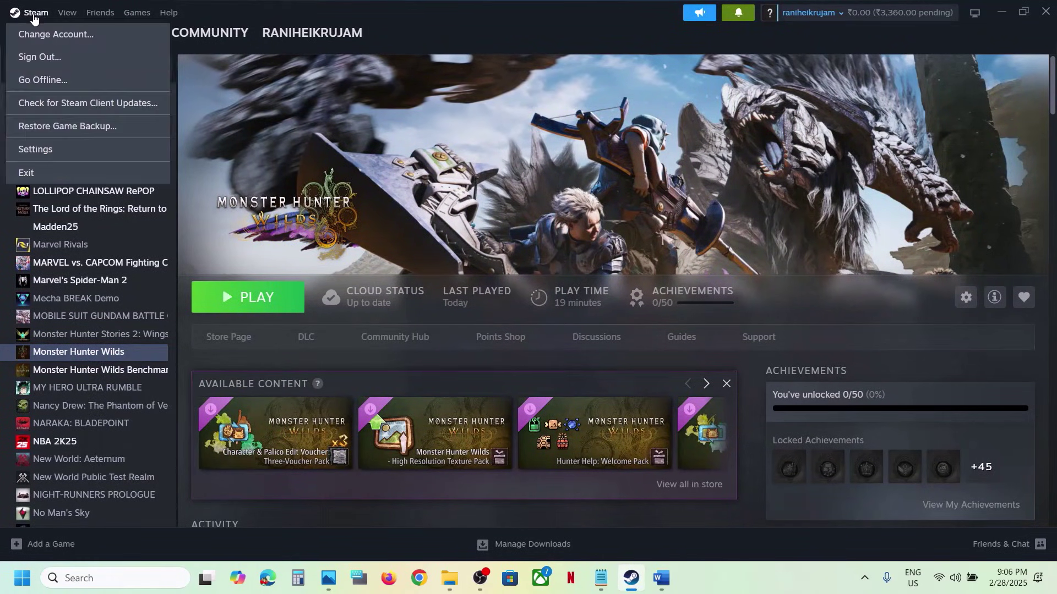
click(35, 150)
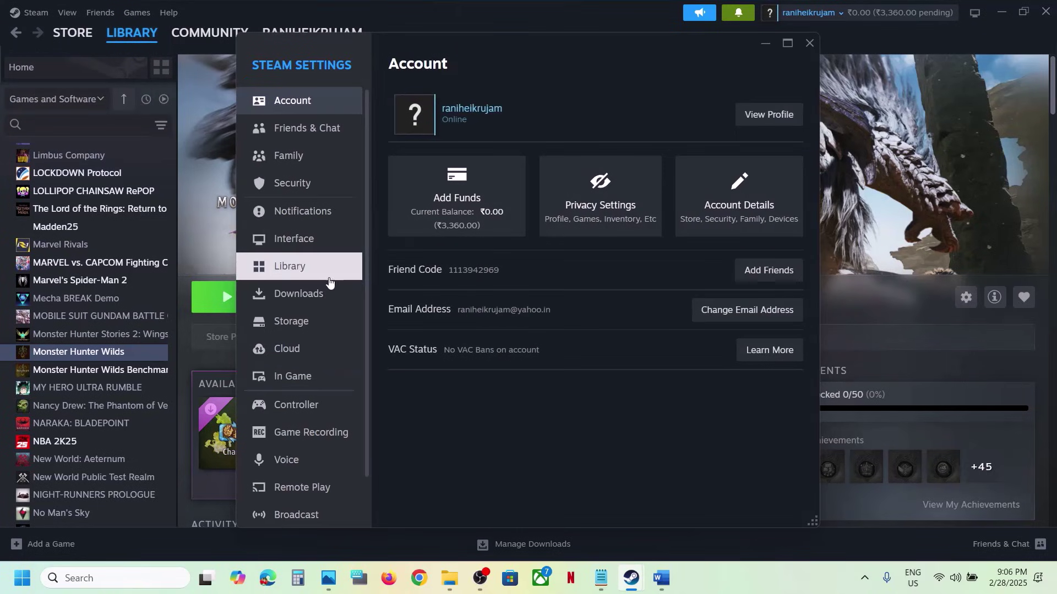
click(307, 292)
scroll(684, 345, down, 5)
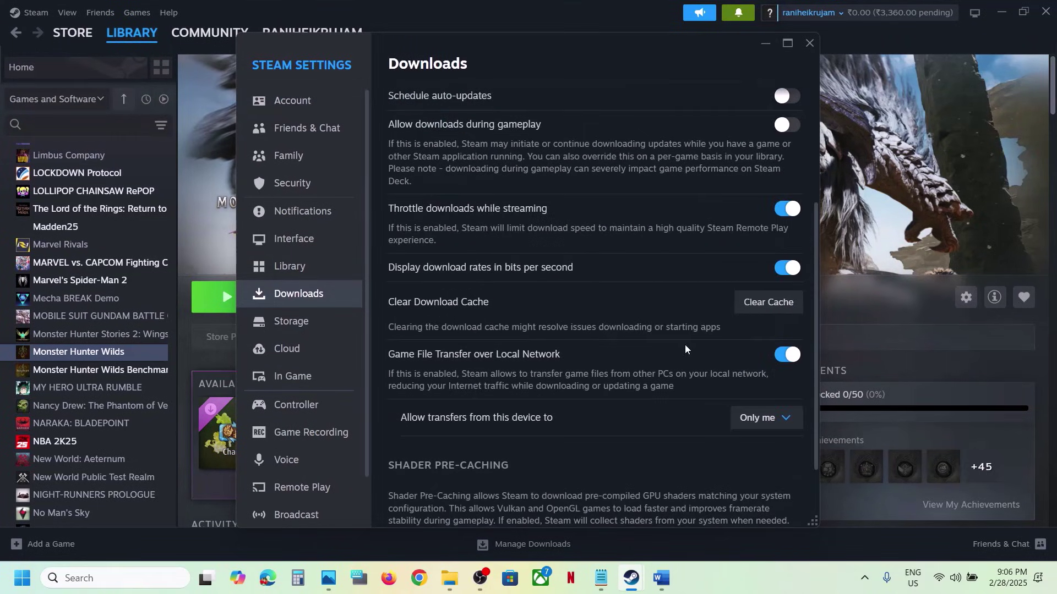
click(781, 308)
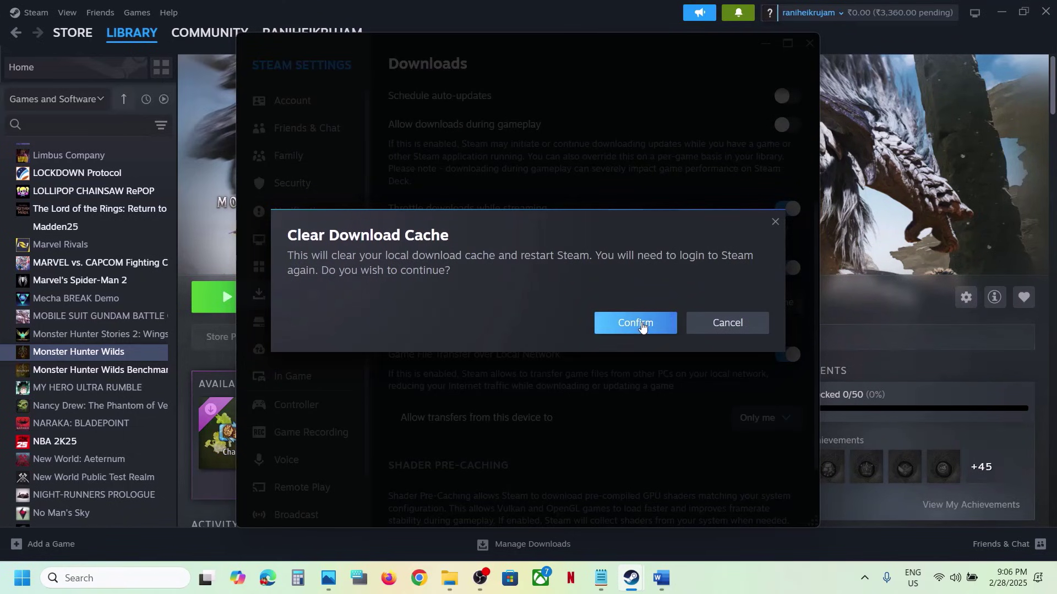
click(775, 223)
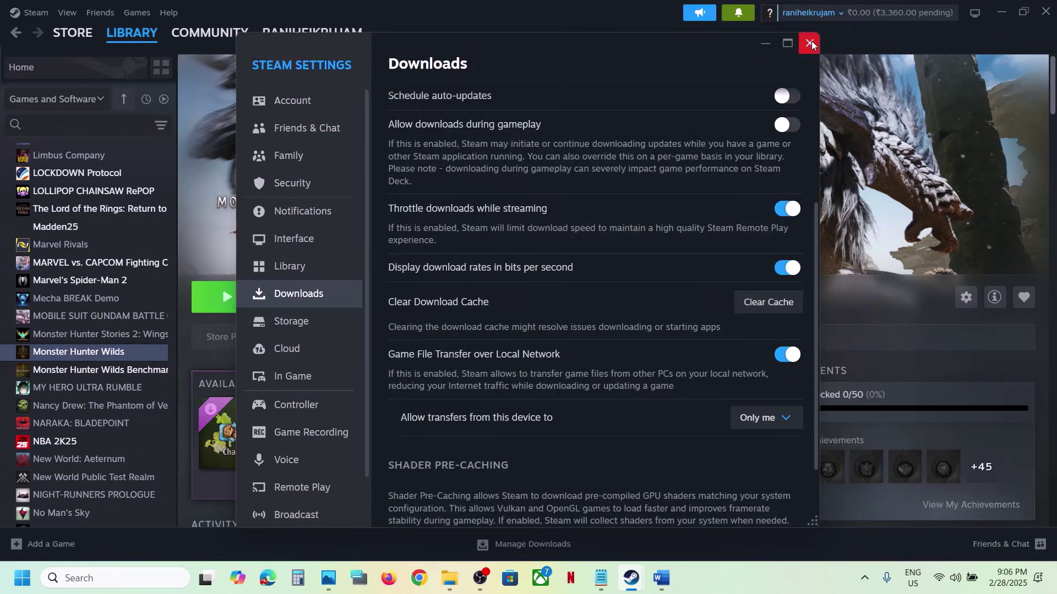
click(809, 42)
Step: Return to the Word document and read Step 10, highlighting the parts about turning off and uninstalling the VPN
click(673, 582)
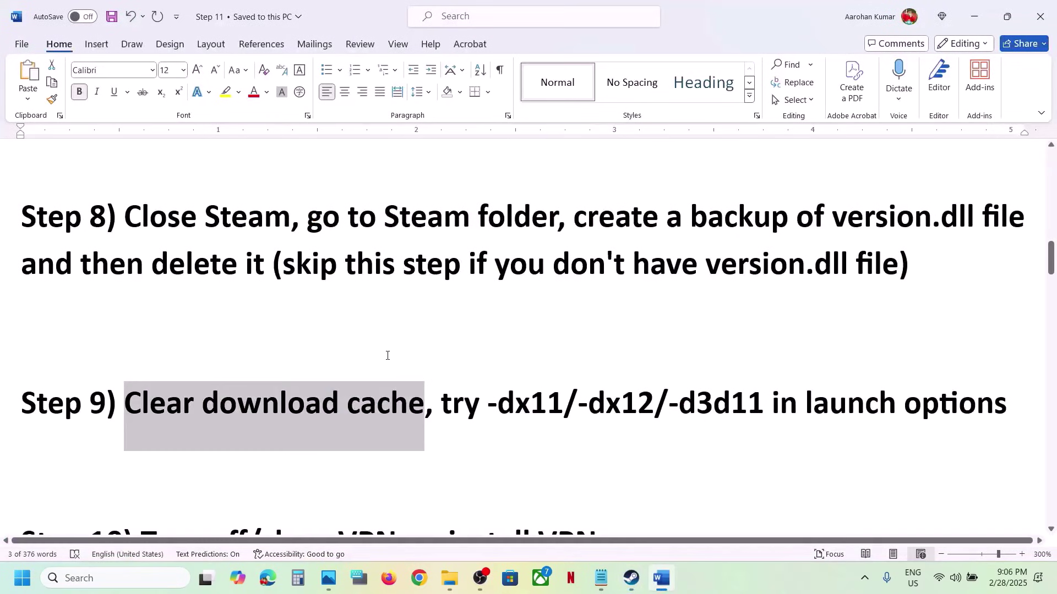
scroll(386, 353, down, 3)
scroll(217, 372, up, 1)
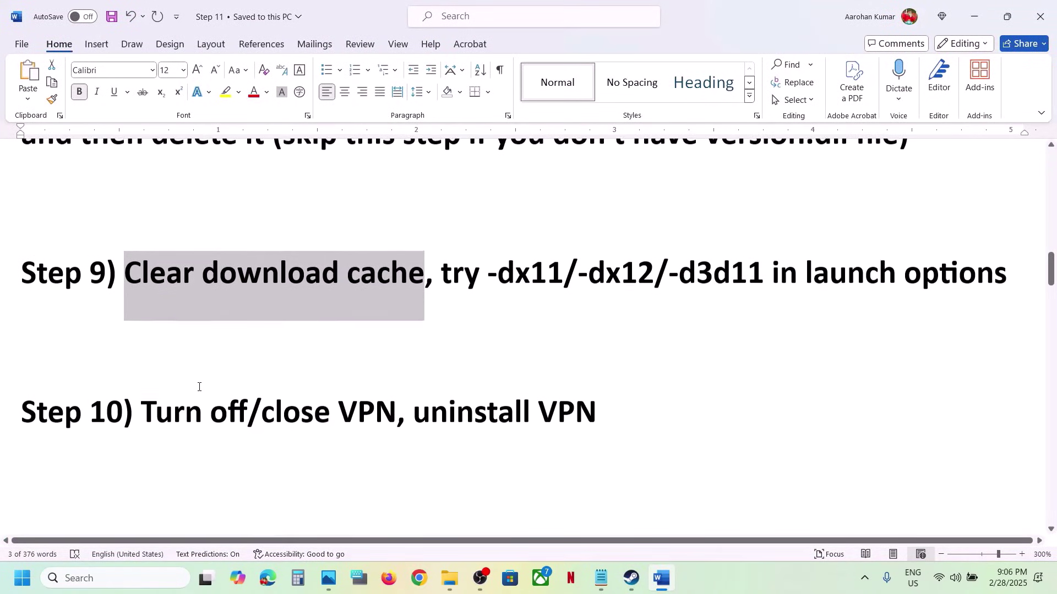
drag(144, 405, 374, 396)
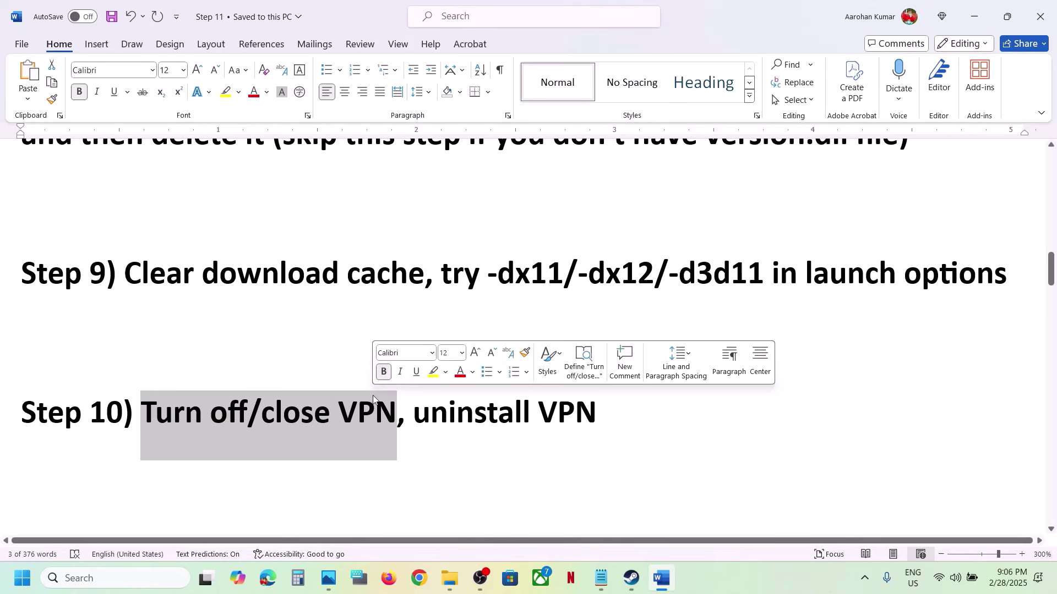
drag(414, 414, 575, 416)
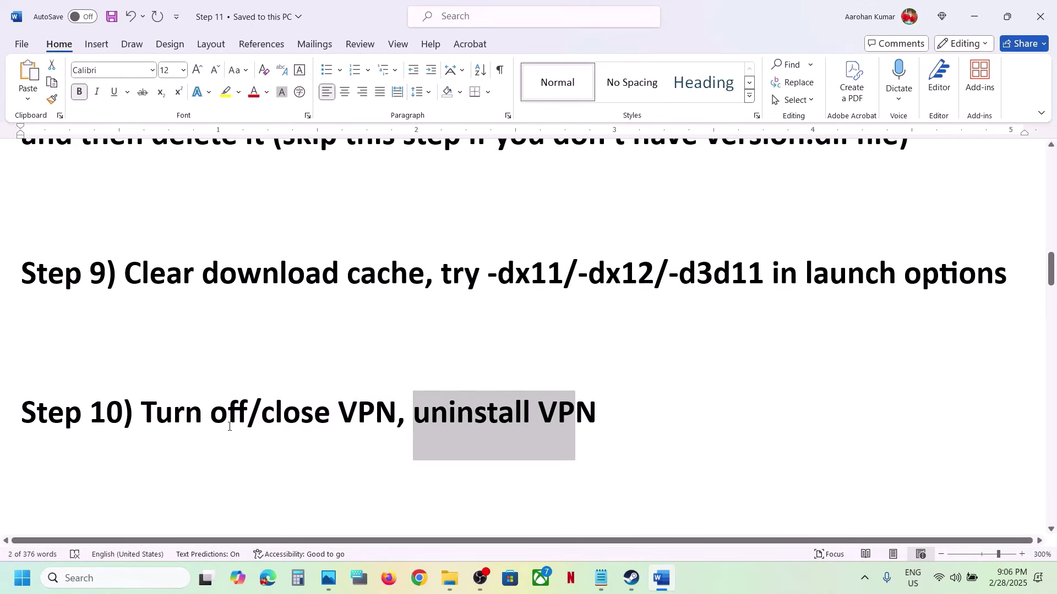
click(230, 426)
Step: Read Step 11 in the document, highlighting the instruction to allow the game exe through antivirus and firewall
scroll(229, 423, down, 3)
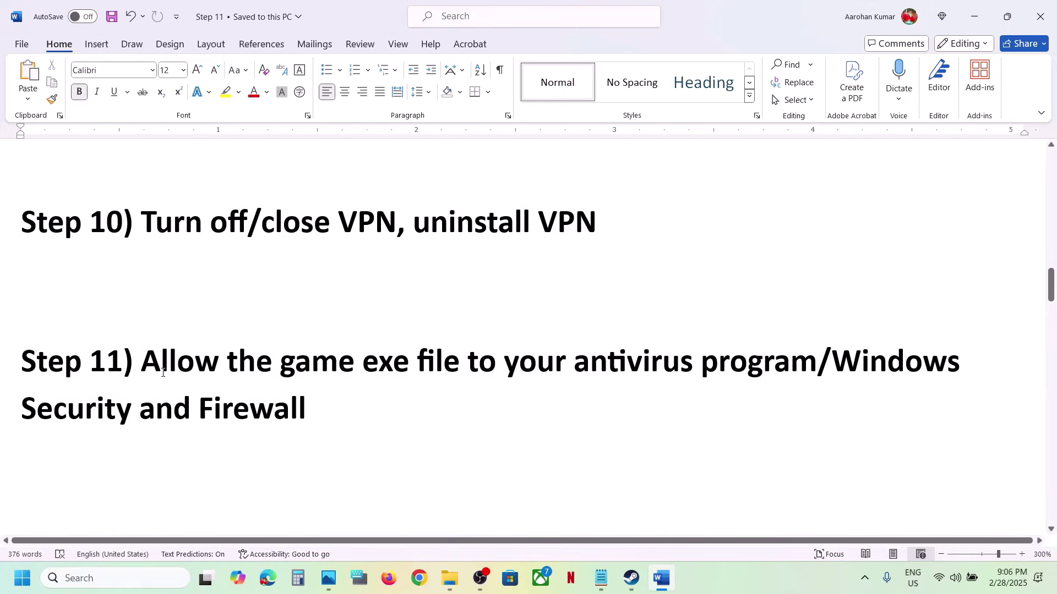
drag(150, 366, 357, 411)
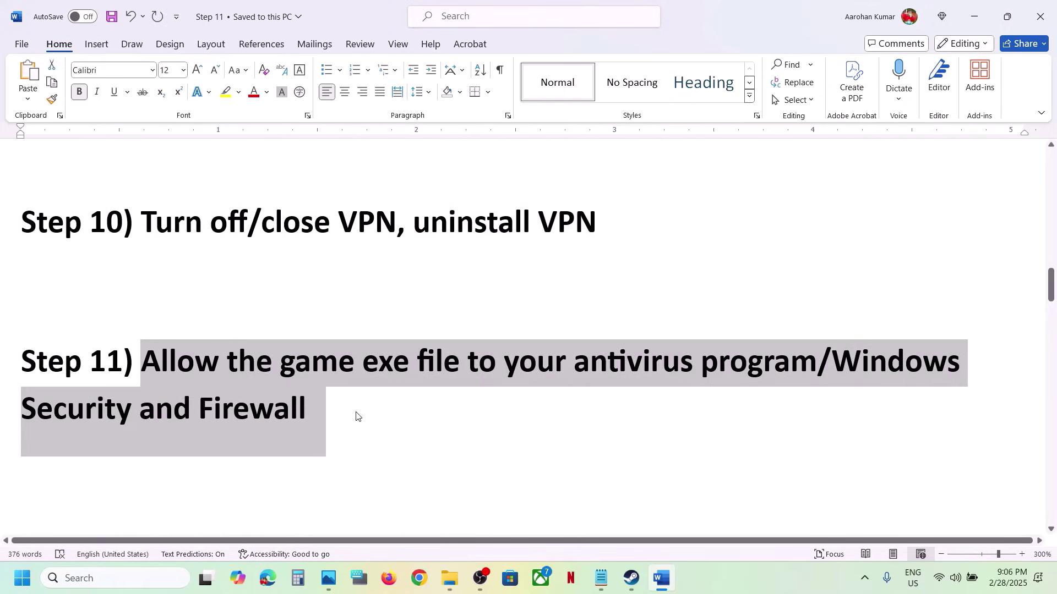
click(357, 415)
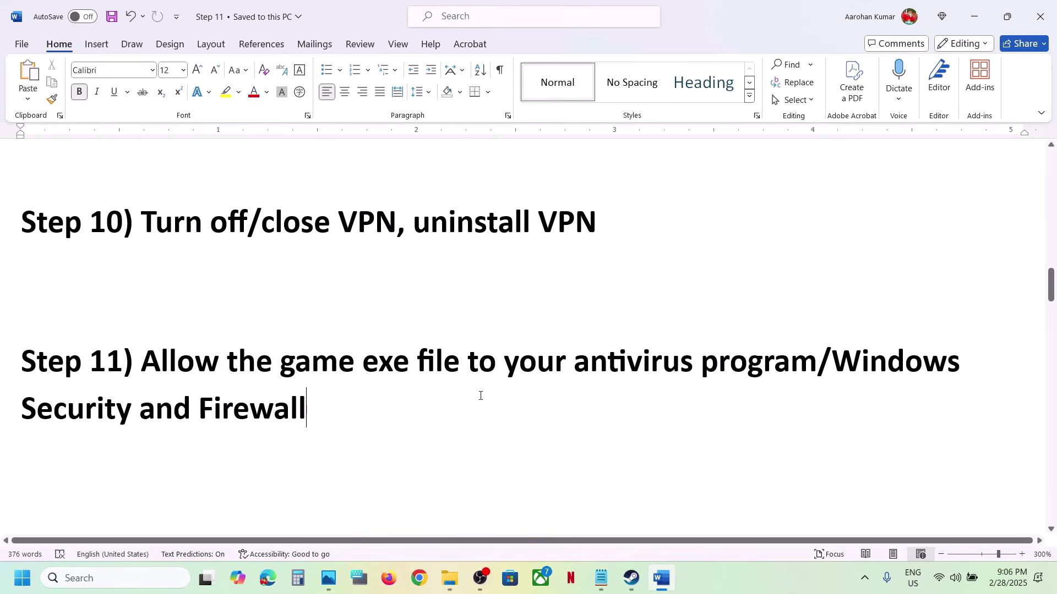
Step: Open the Windows Security page for allowing an app through Controlled folder access, under Ransomware protection
key(super+i)
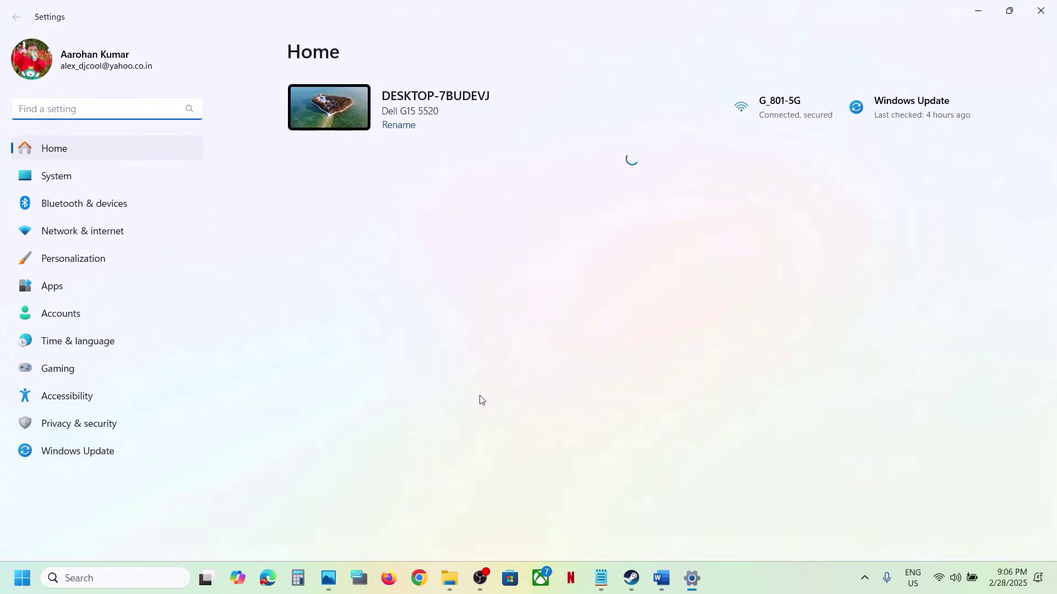
click(88, 430)
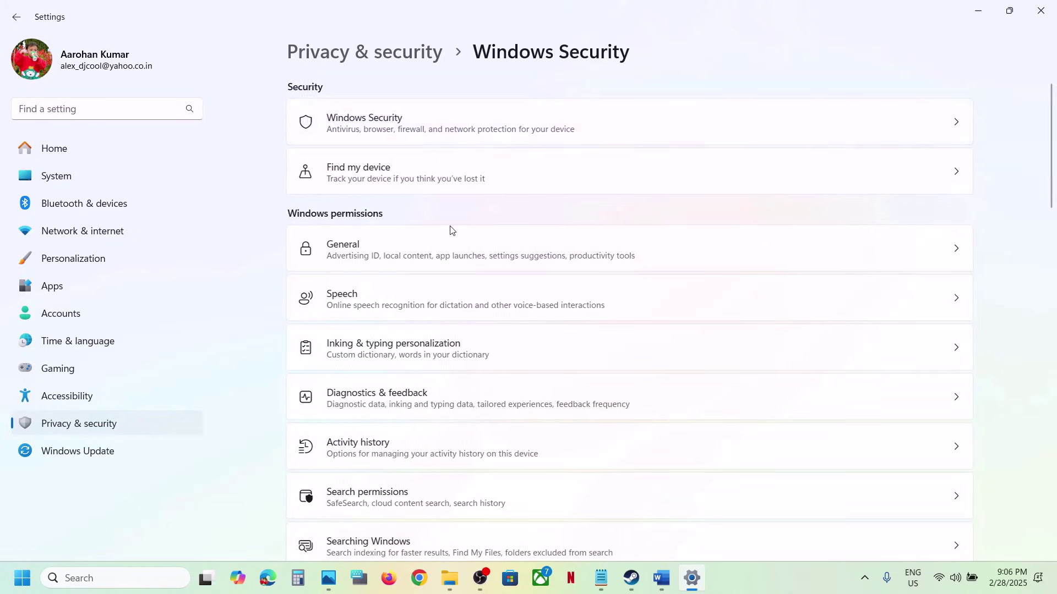
click(402, 207)
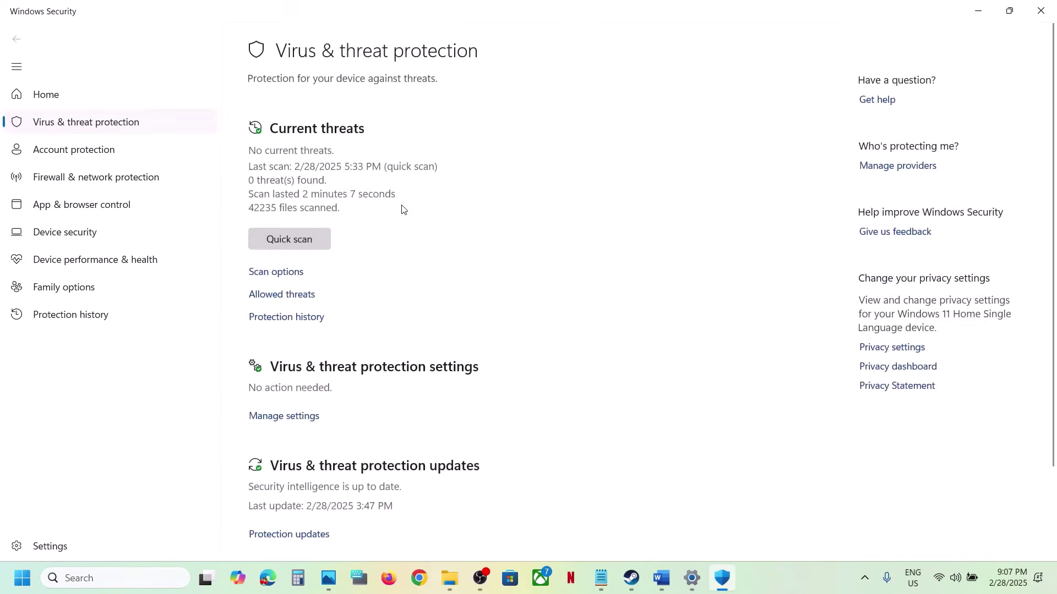
scroll(367, 453, down, 3)
click(317, 515)
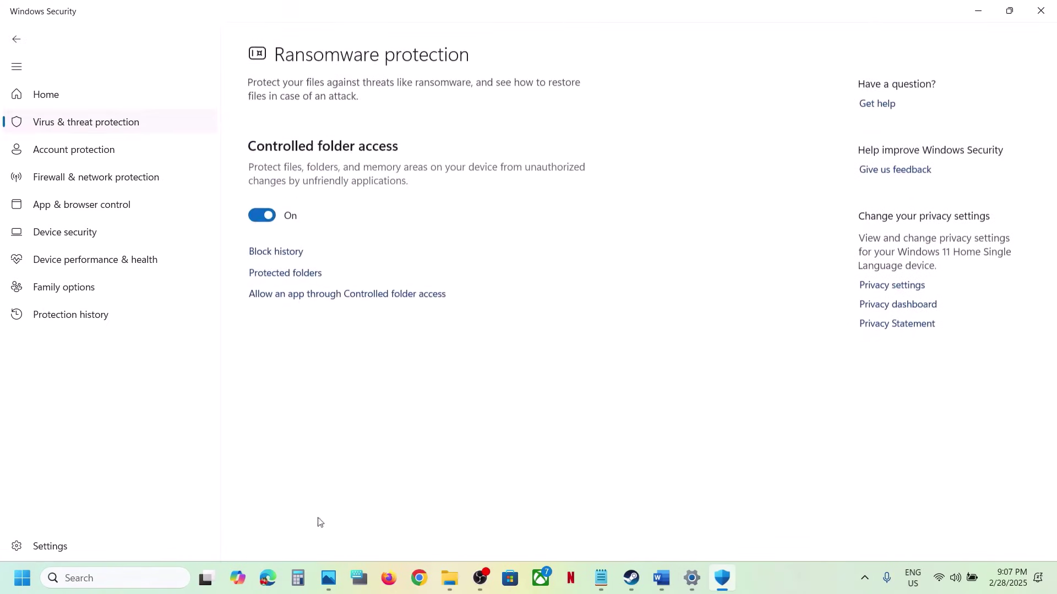
click(341, 291)
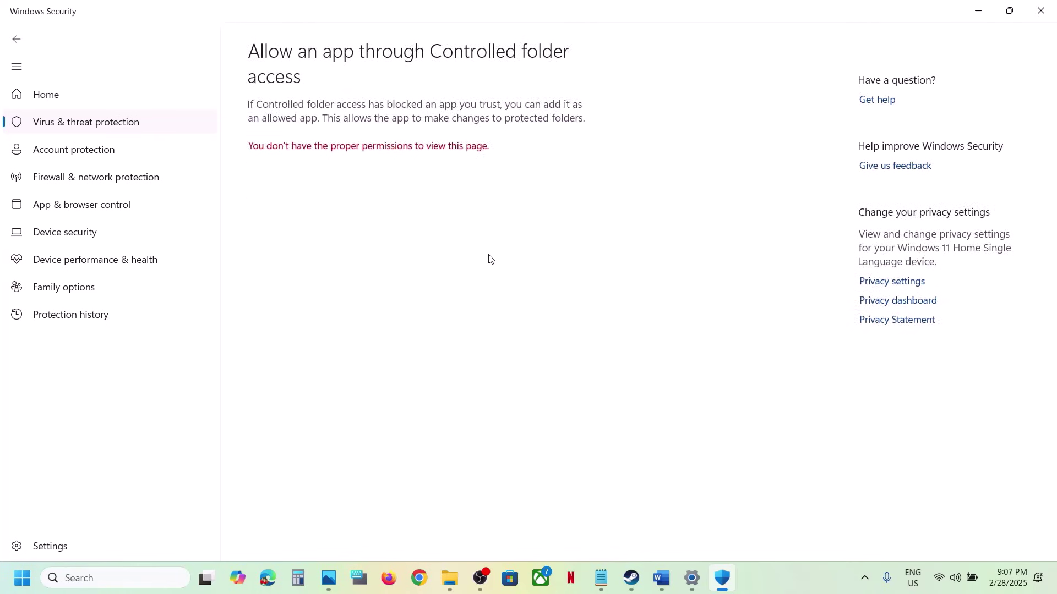
Step: Add the MonsterHunterWilds application from the Steam game folder as an allowed app for Controlled folder access
scroll(344, 179, down, 3)
click(327, 58)
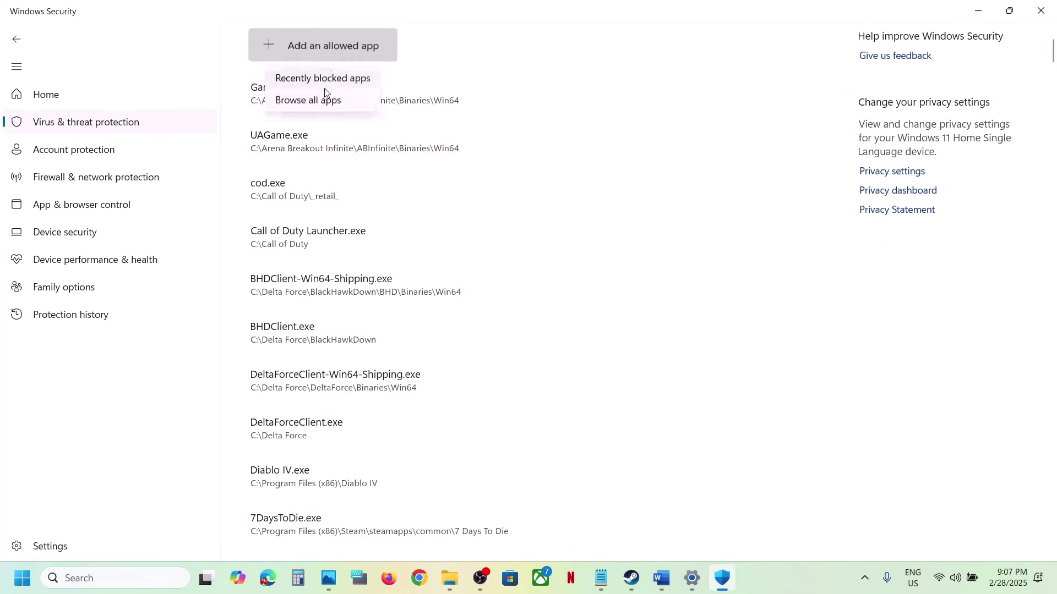
click(319, 100)
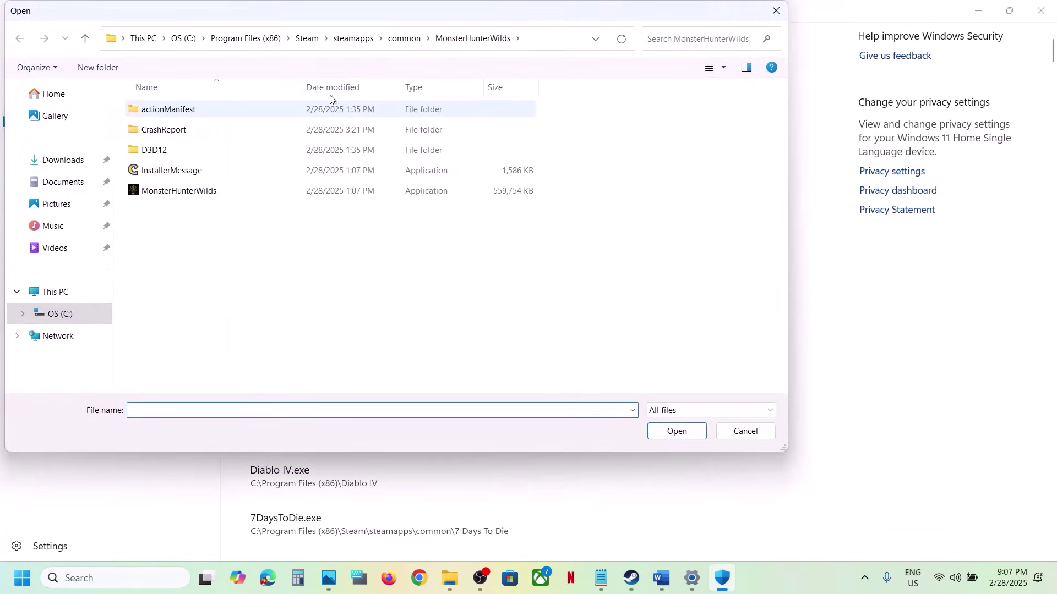
click(530, 40)
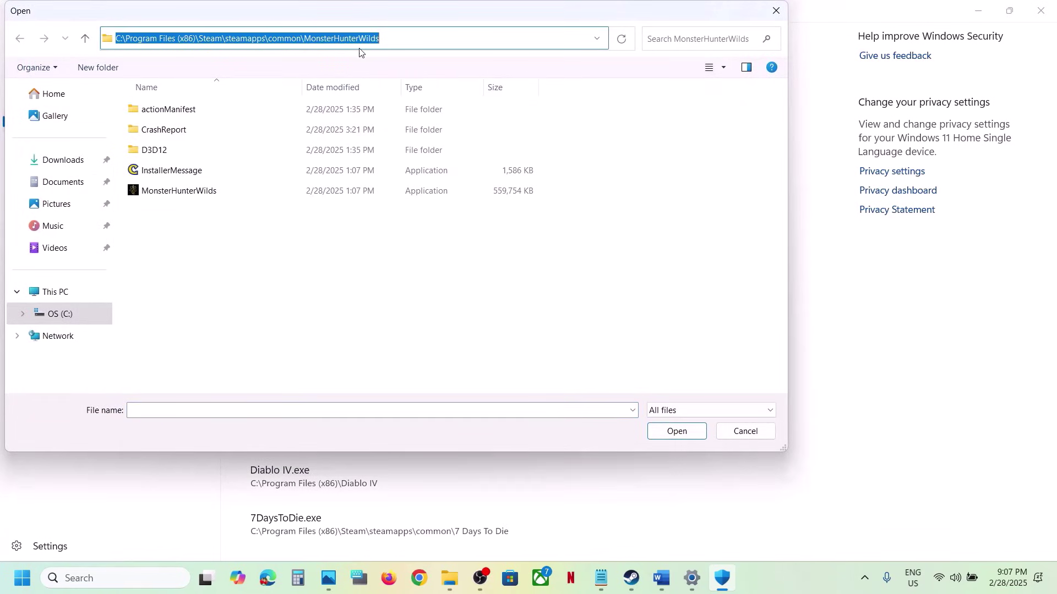
click(190, 193)
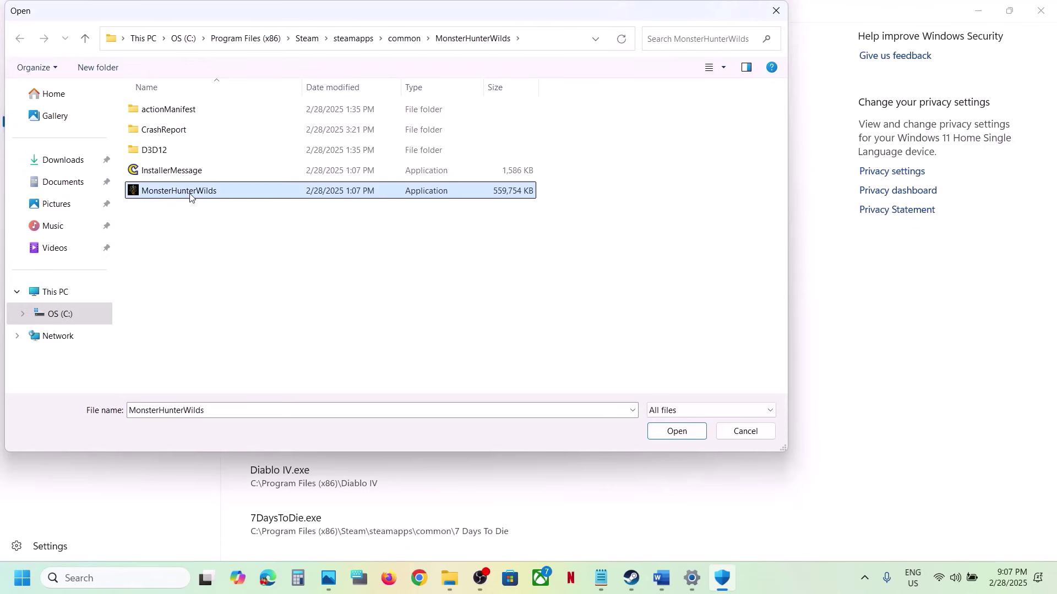
click(672, 430)
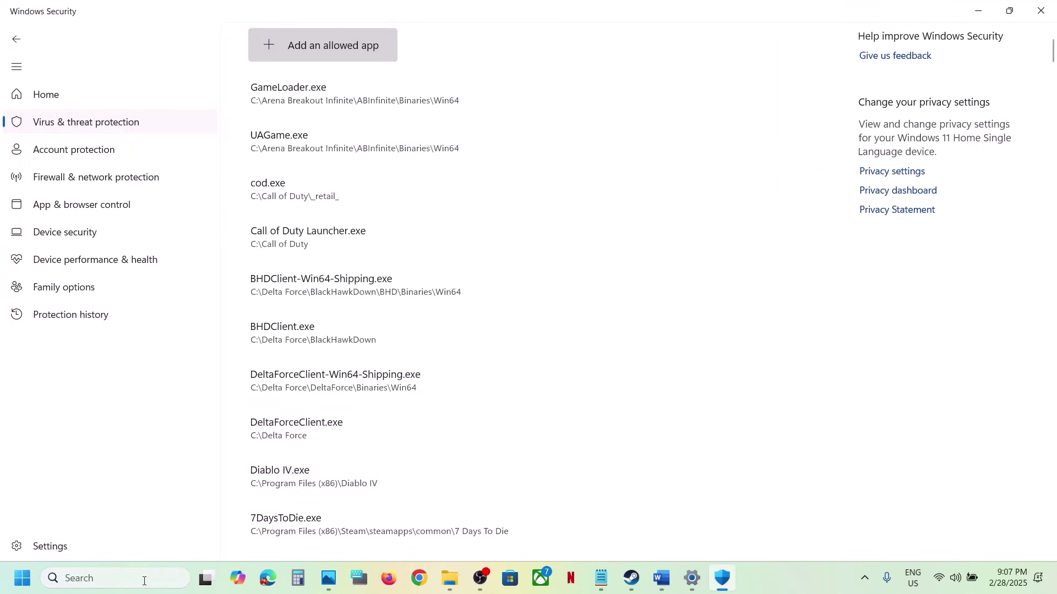
Step: Search Windows for Control Panel, open Windows Defender Firewall's allowed apps list, and enable changing its settings
click(144, 581)
text(control)
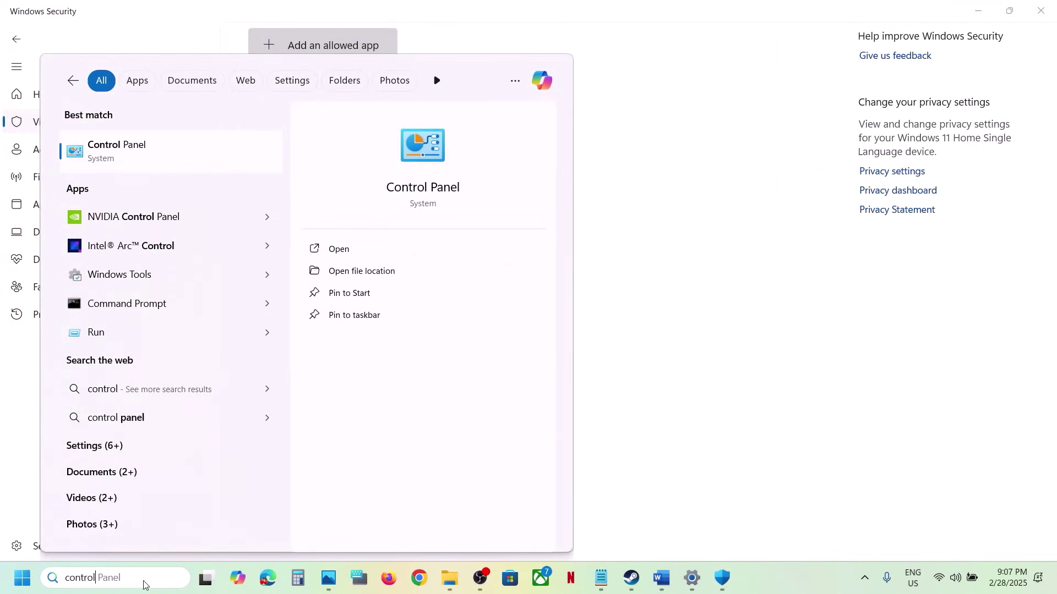
key(Return)
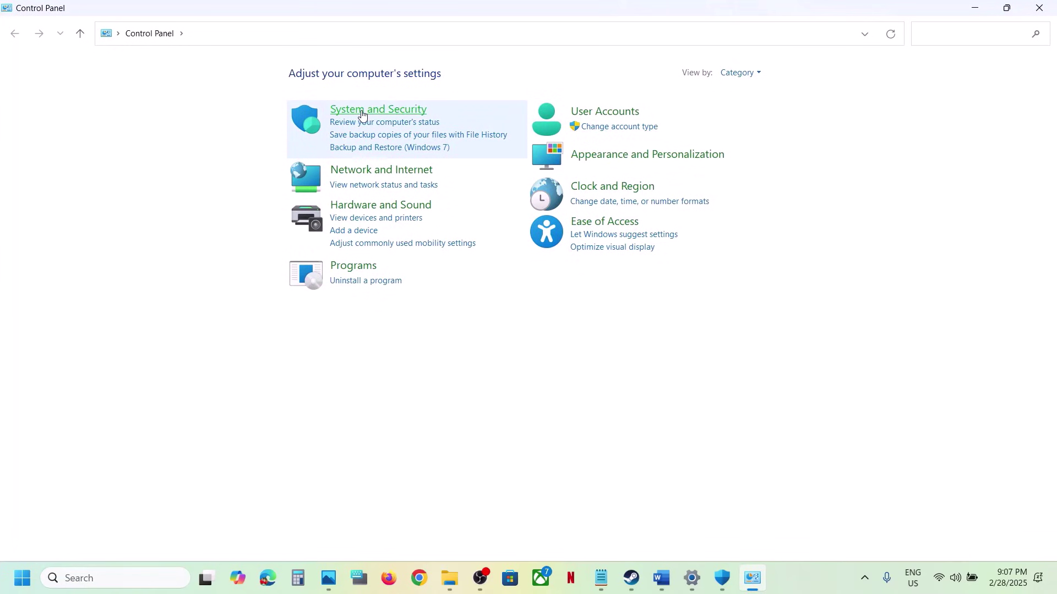
click(362, 114)
click(258, 120)
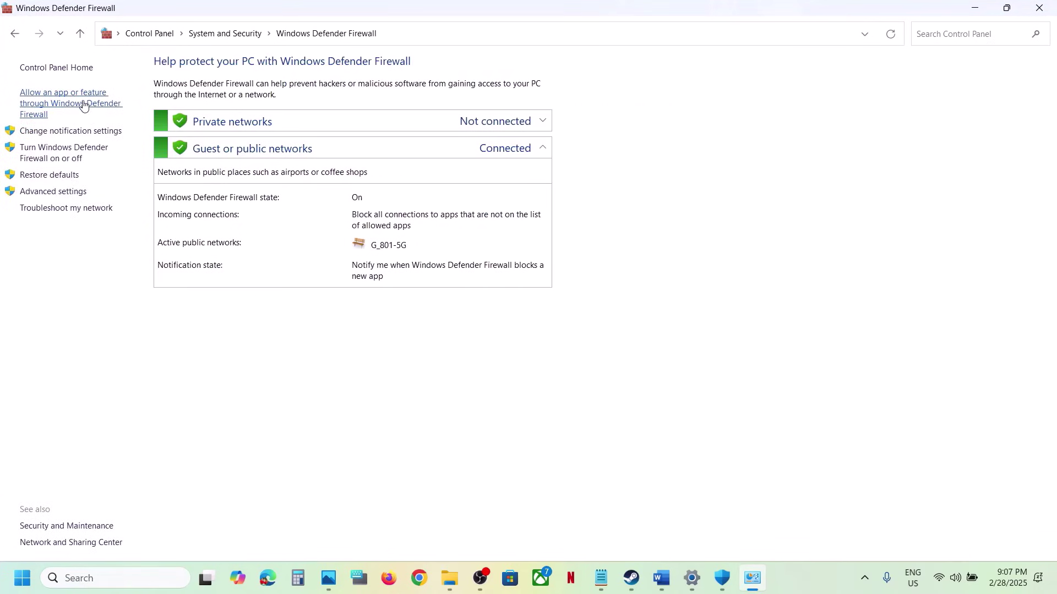
click(84, 106)
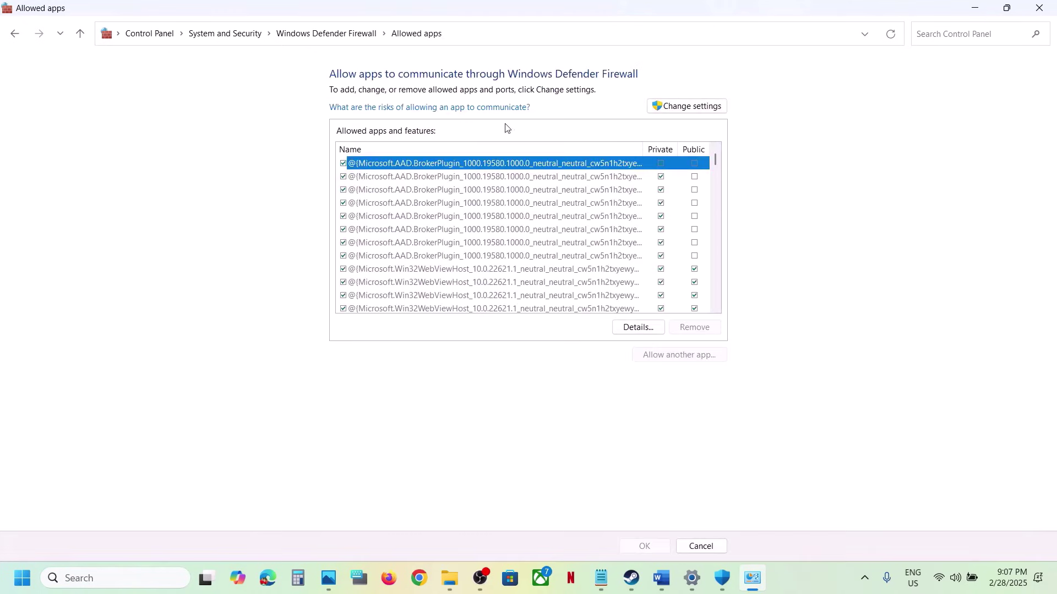
click(668, 106)
Step: Try to add the MonsterHunterWilds application from the game folder to the firewall's allowed apps, then close the add dialog
click(667, 355)
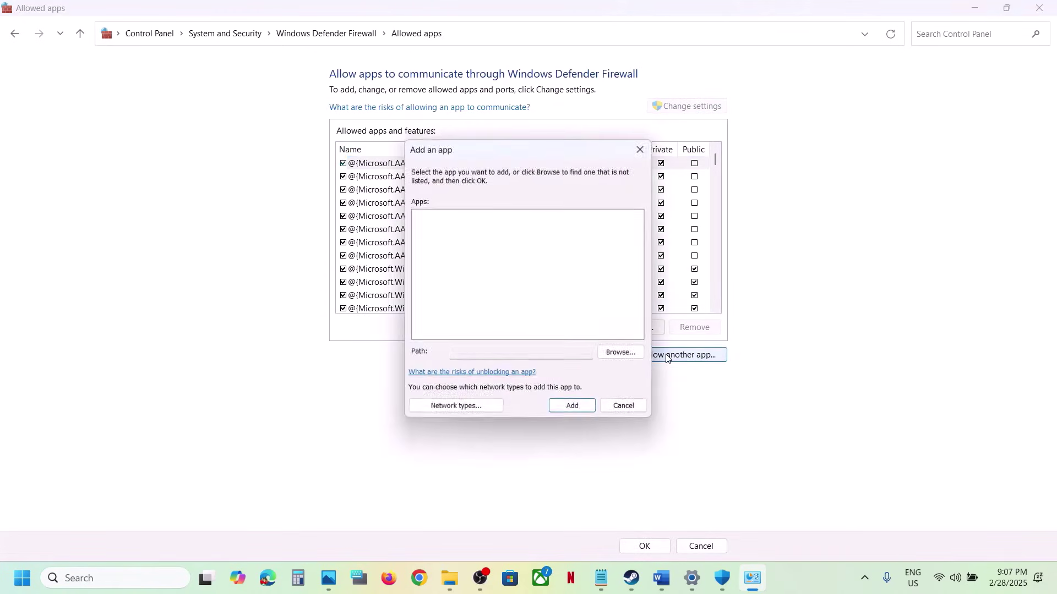
click(620, 352)
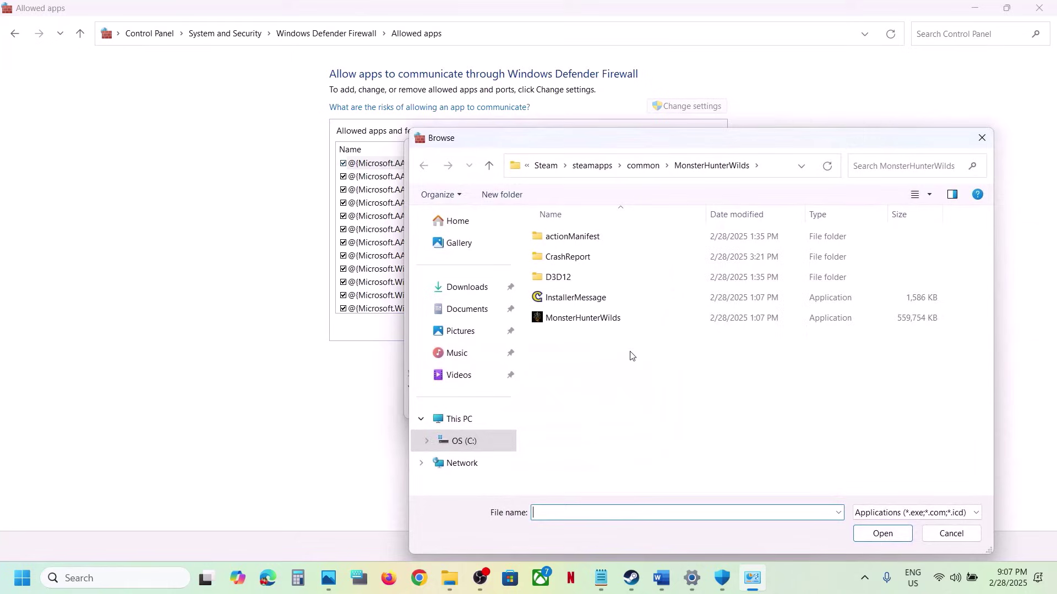
click(582, 323)
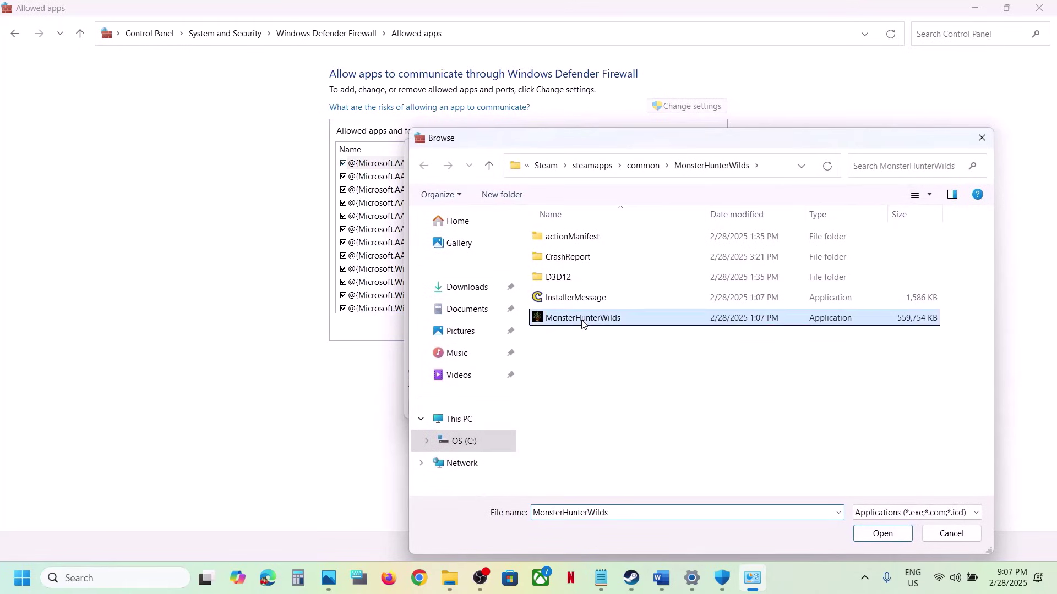
click(883, 535)
click(570, 406)
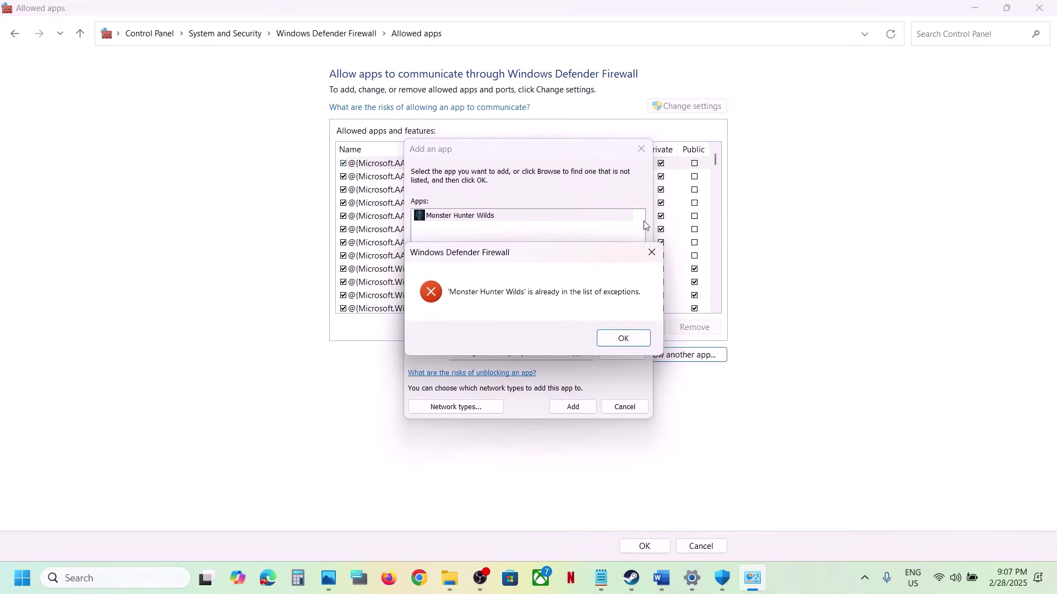
click(625, 338)
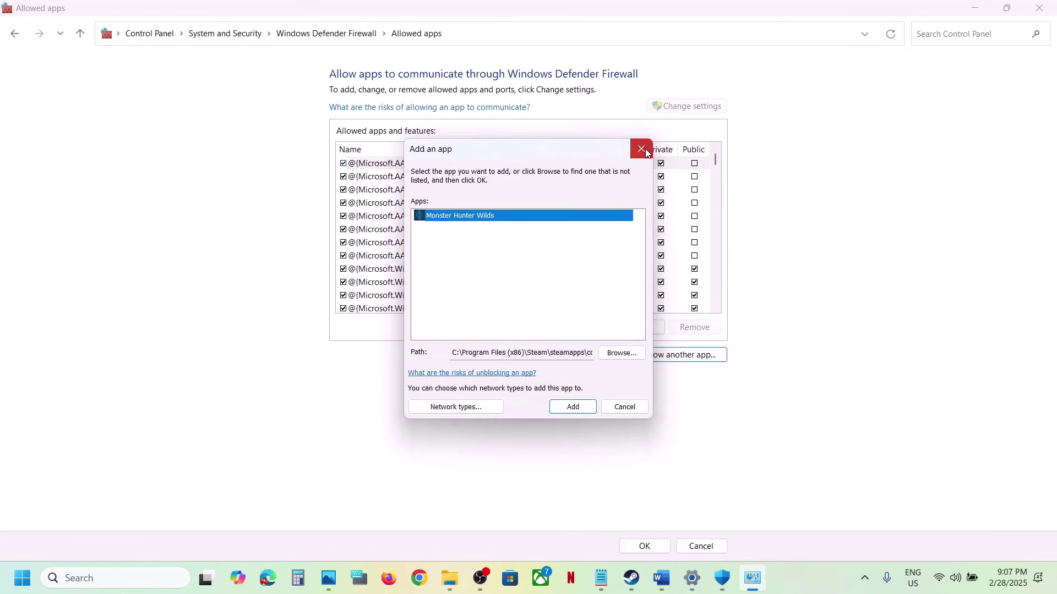
click(641, 149)
Step: Find and select the Monster Hunter Wilds entry in the firewall's list of allowed apps and features
click(493, 270)
key(m)
key(m)
key(m)
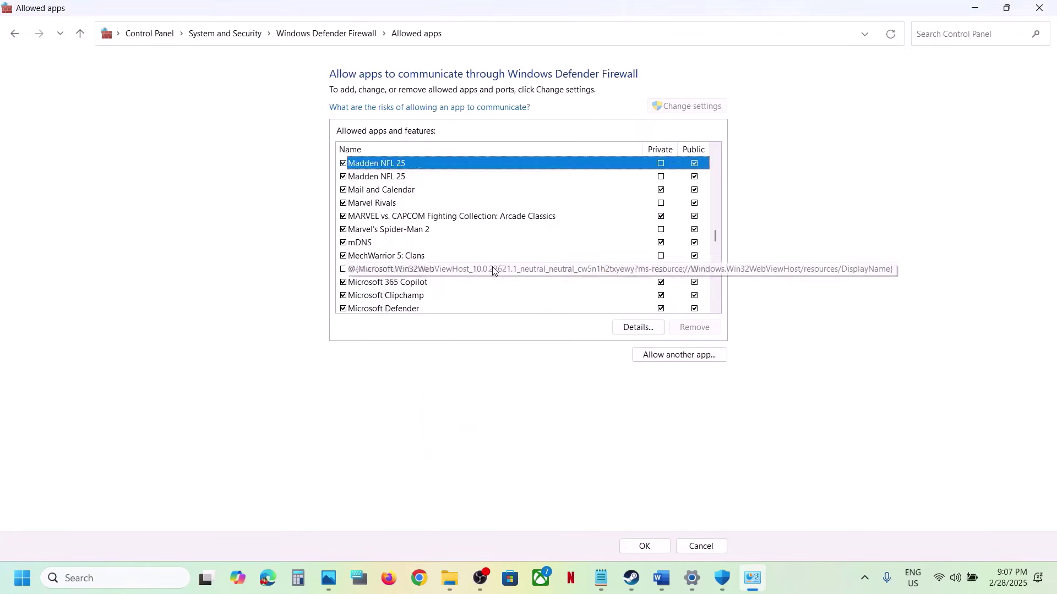
key(m)
key(m)
key(m)
key(m)
key(m)
key(m)
key(m)
key(m)
key(m)
key(m)
key(m)
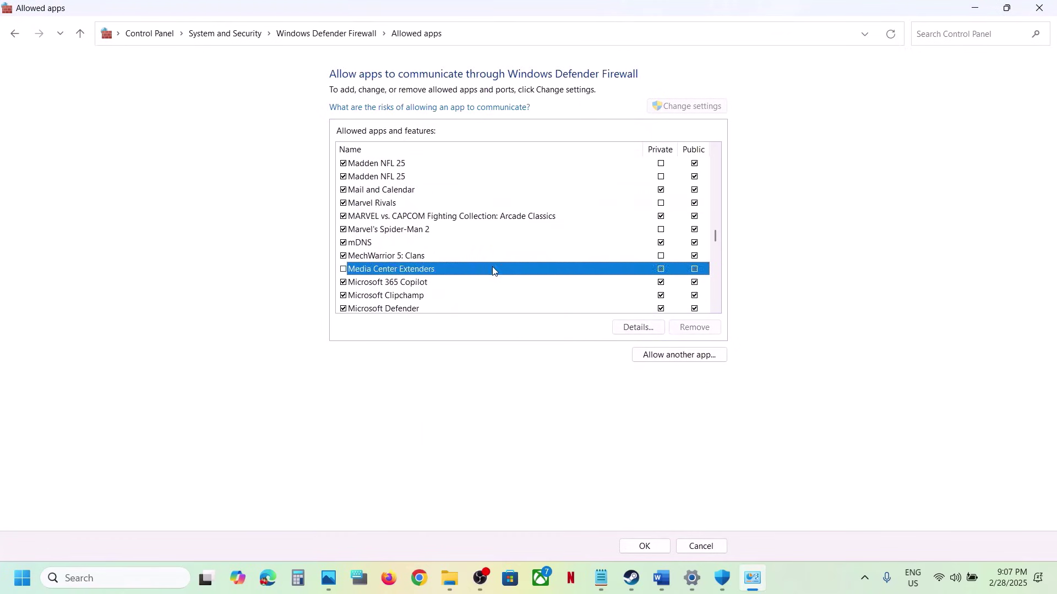
key(m)
key(m)
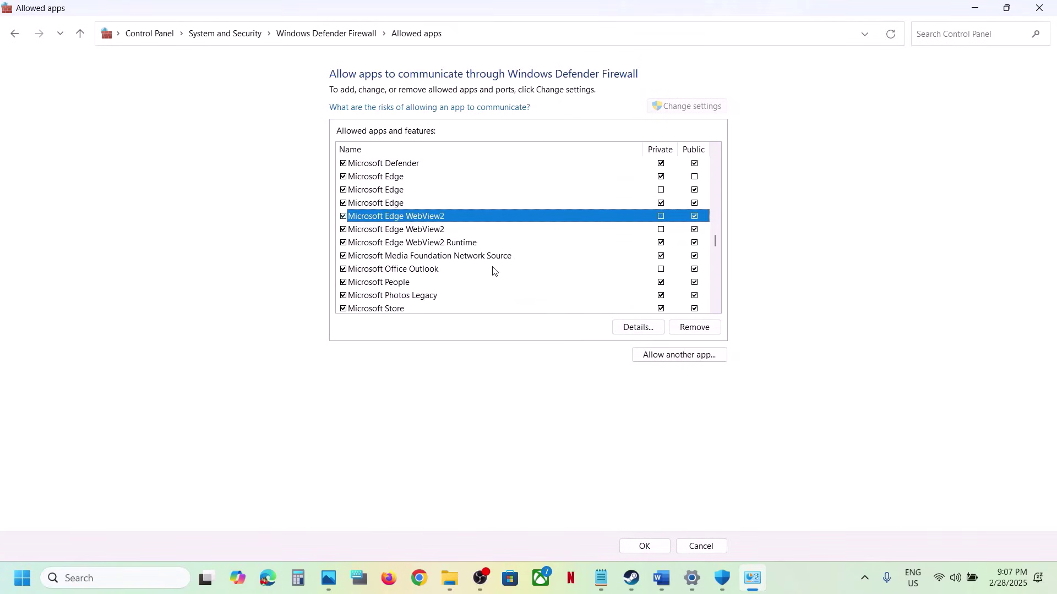
click(716, 310)
click(716, 310)
click(716, 311)
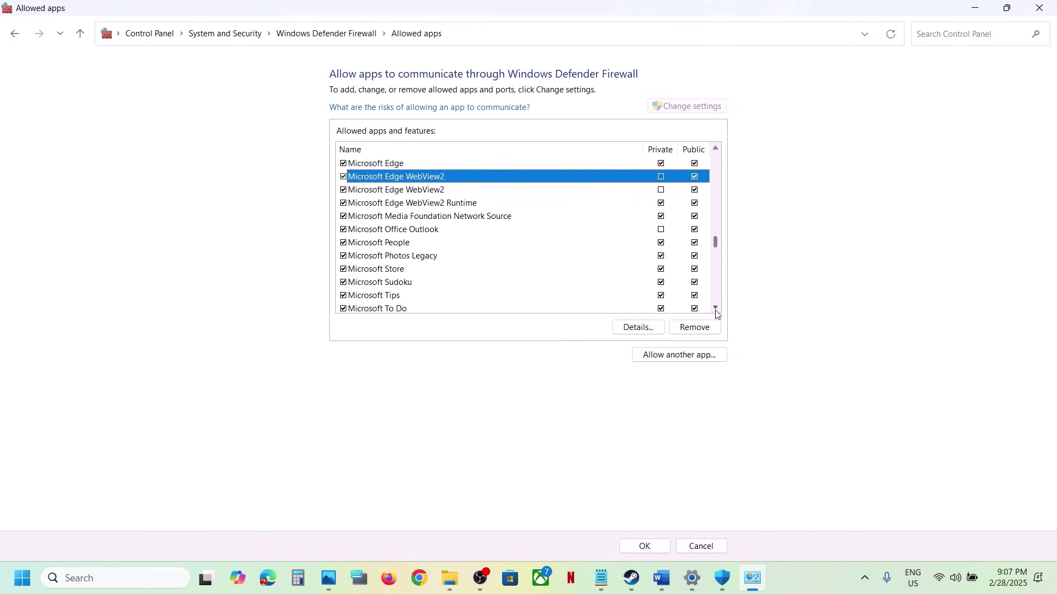
click(716, 311)
click(716, 310)
click(716, 310)
click(716, 310)
click(716, 311)
click(716, 309)
click(716, 310)
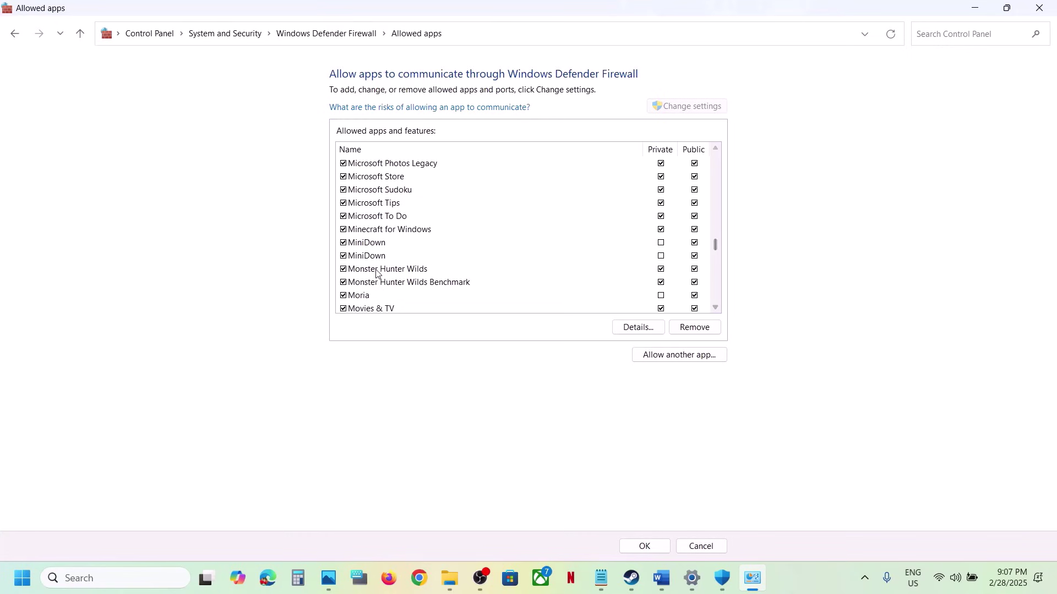
click(397, 270)
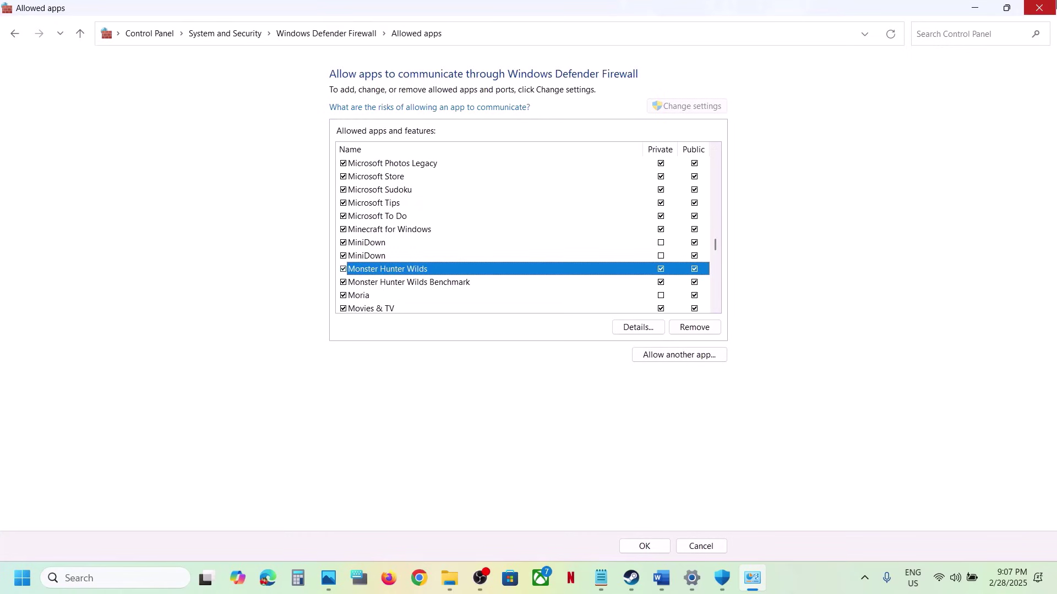
Step: Close the firewall's allowed apps window and Windows Security to return to the Word document
click(1039, 7)
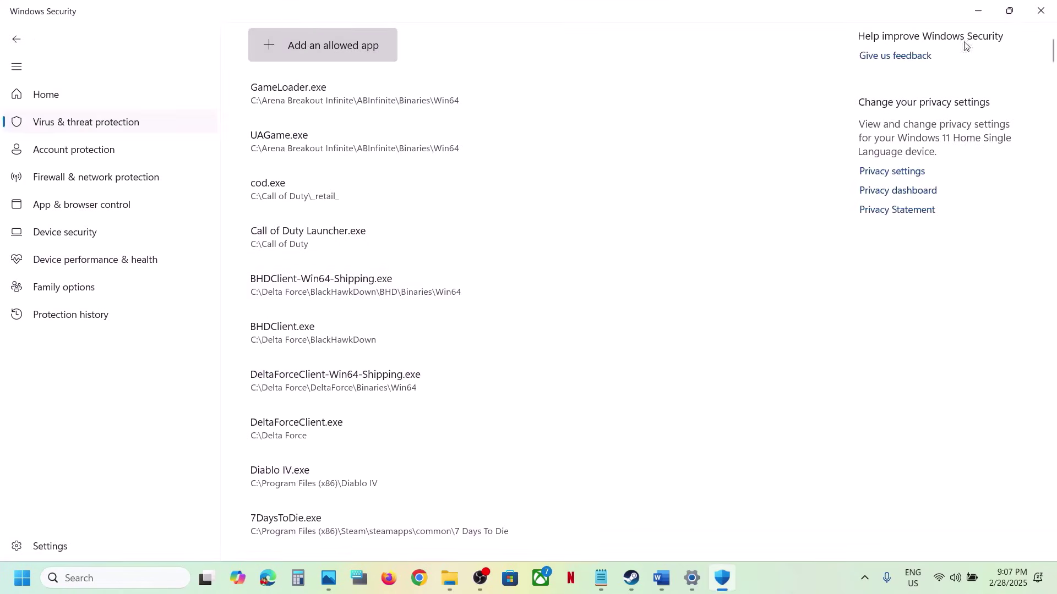
click(1040, 10)
click(1040, 10)
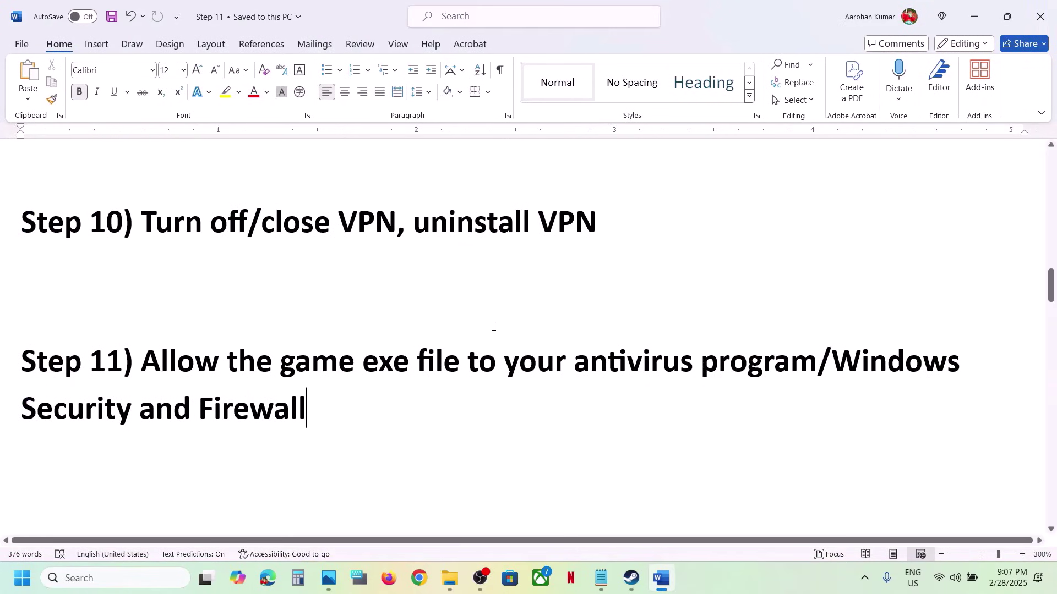
Step: Highlight the Step 12 text on a clean graphics driver installation, along with its NVIDIA and AMD links
scroll(493, 328, down, 5)
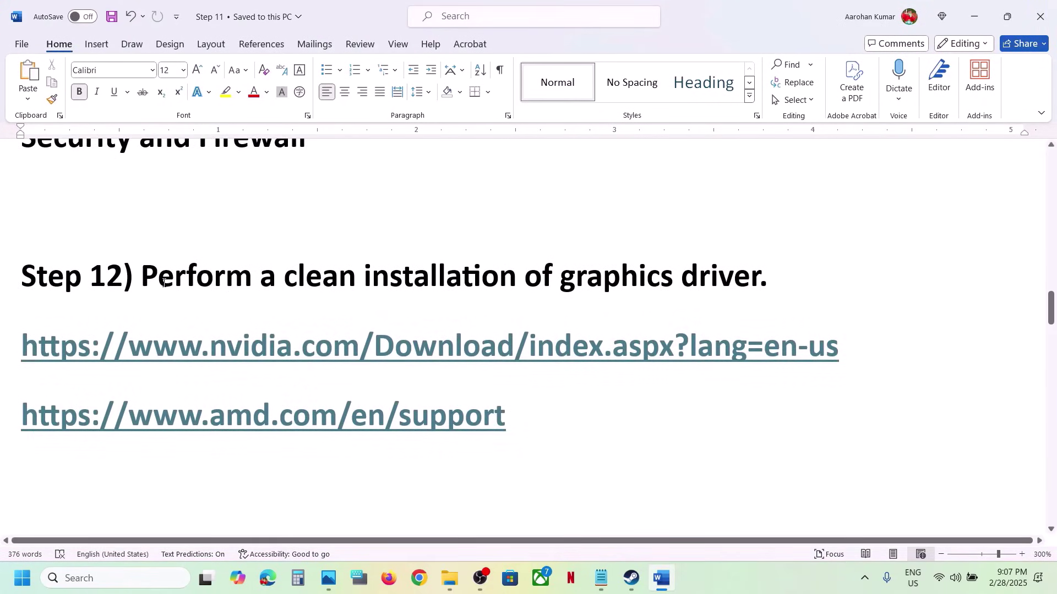
drag(141, 278, 783, 267)
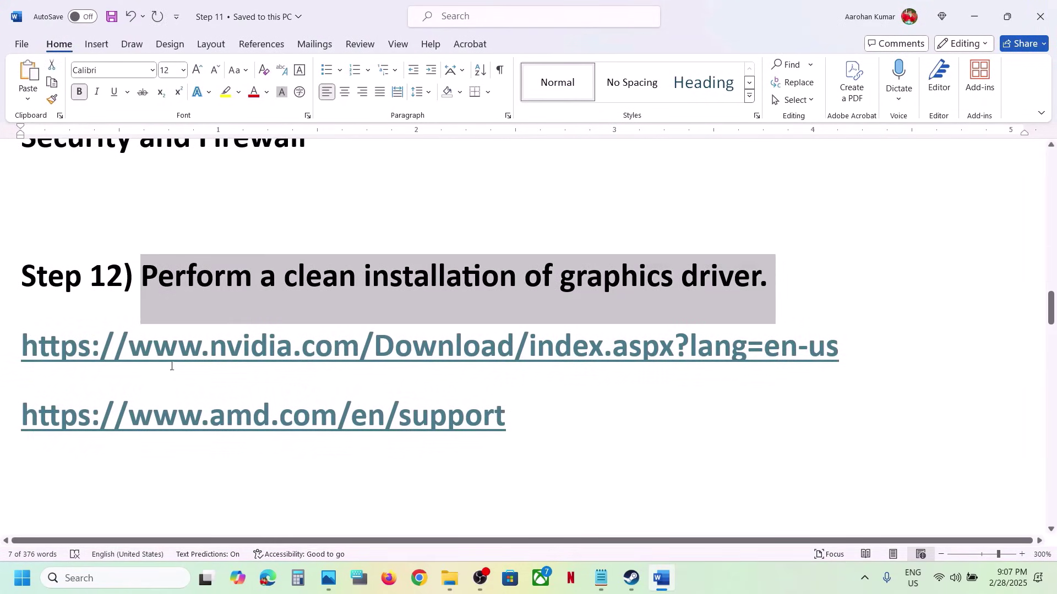
drag(153, 348, 604, 347)
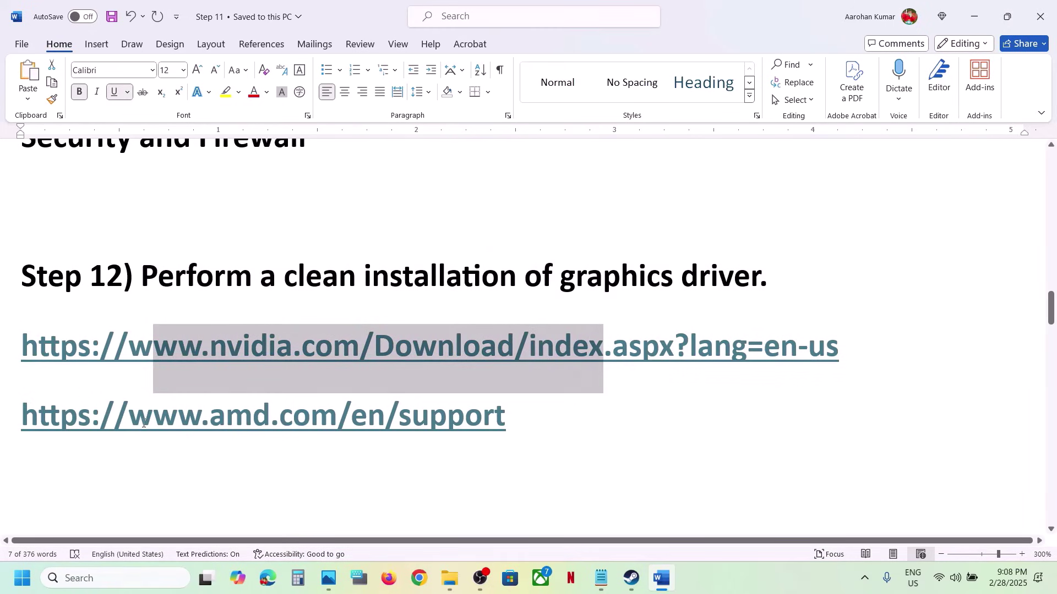
drag(144, 423, 444, 423)
drag(152, 348, 506, 351)
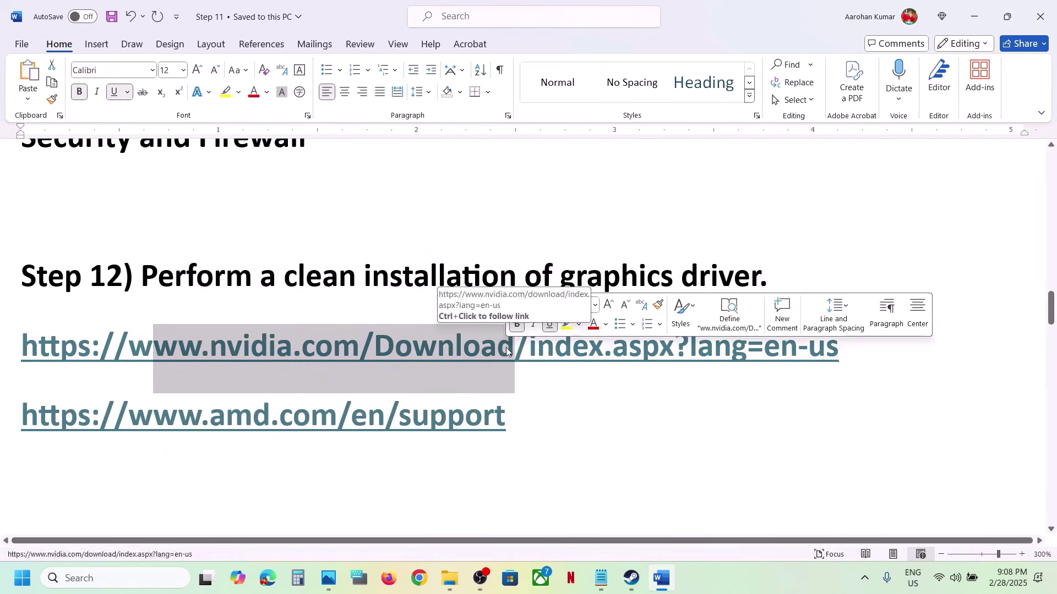
Step: On NVIDIA's drivers page in Chrome, run a manual driver search for the GeForce RTX 3050 Laptop GPU on Windows 11
click(763, 584)
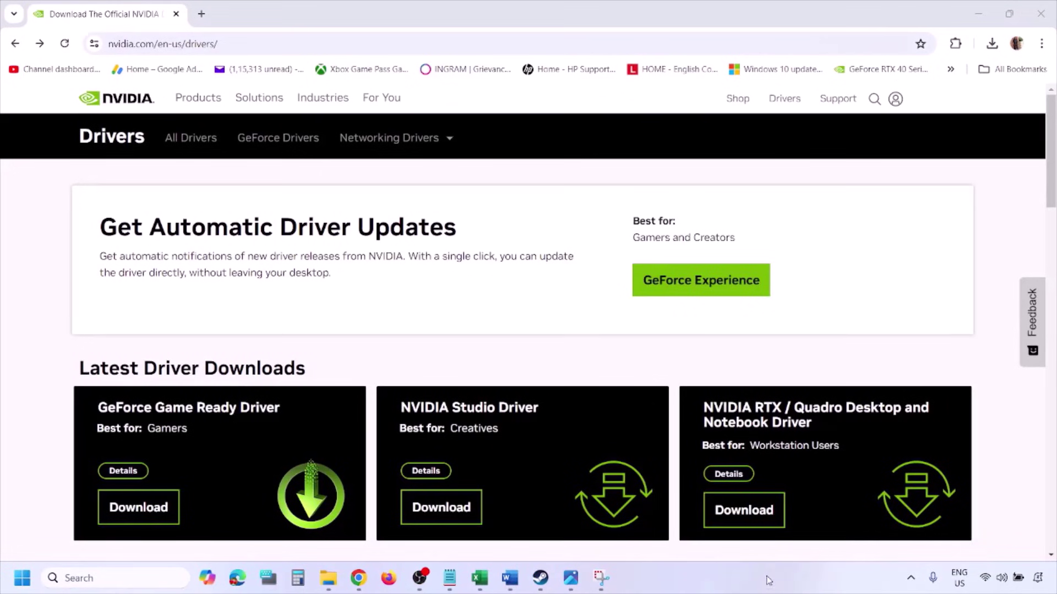
scroll(248, 333, down, 7)
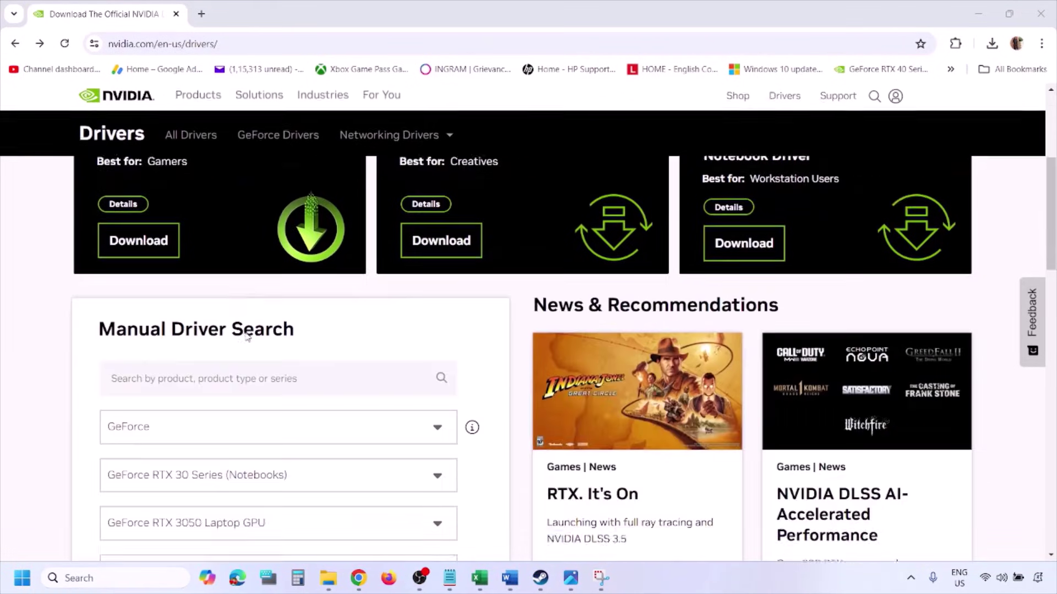
scroll(246, 337, down, 1)
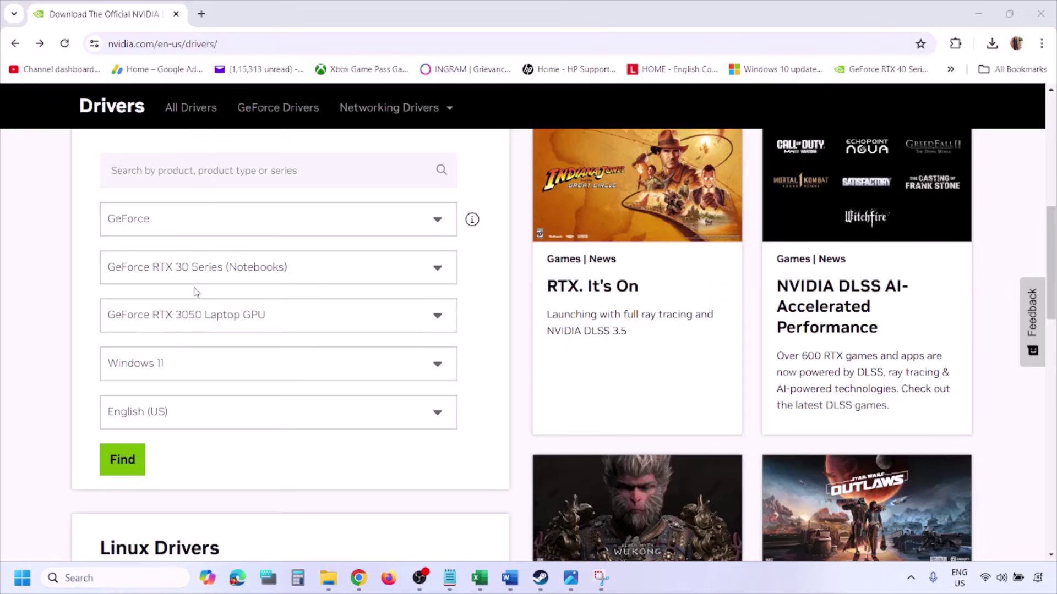
click(173, 366)
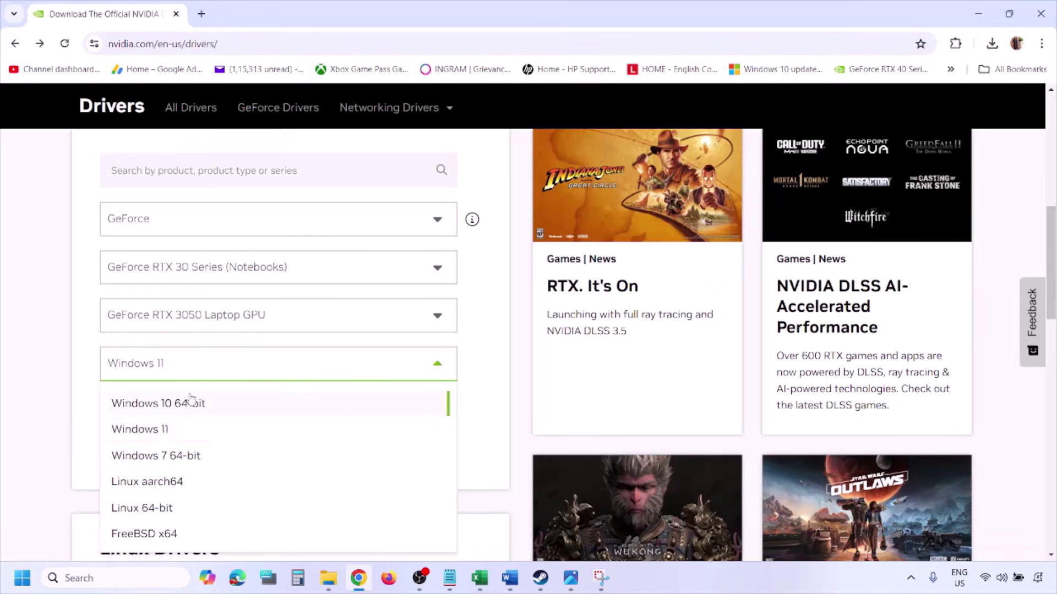
click(152, 435)
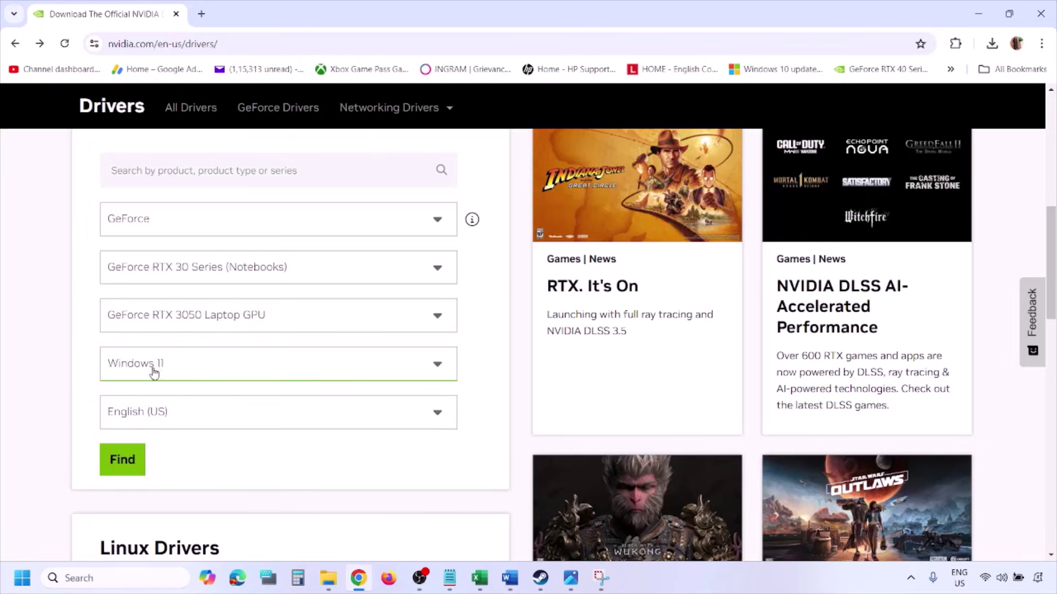
click(123, 460)
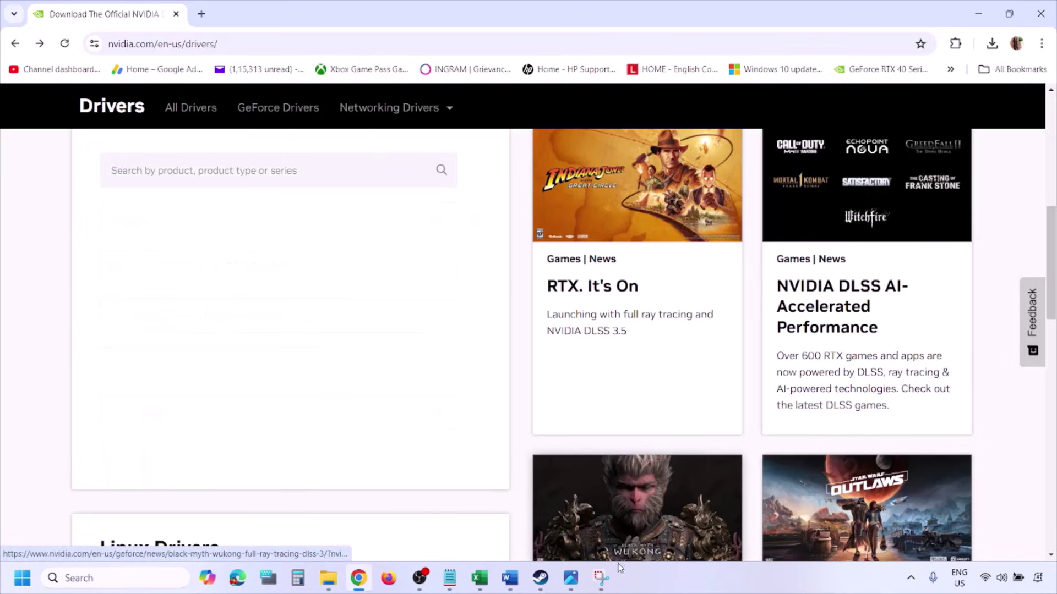
Step: Switch to Photos and view screenshots 1.png through 5.png, covering the Game Ready driver download and the custom clean installation options
click(571, 582)
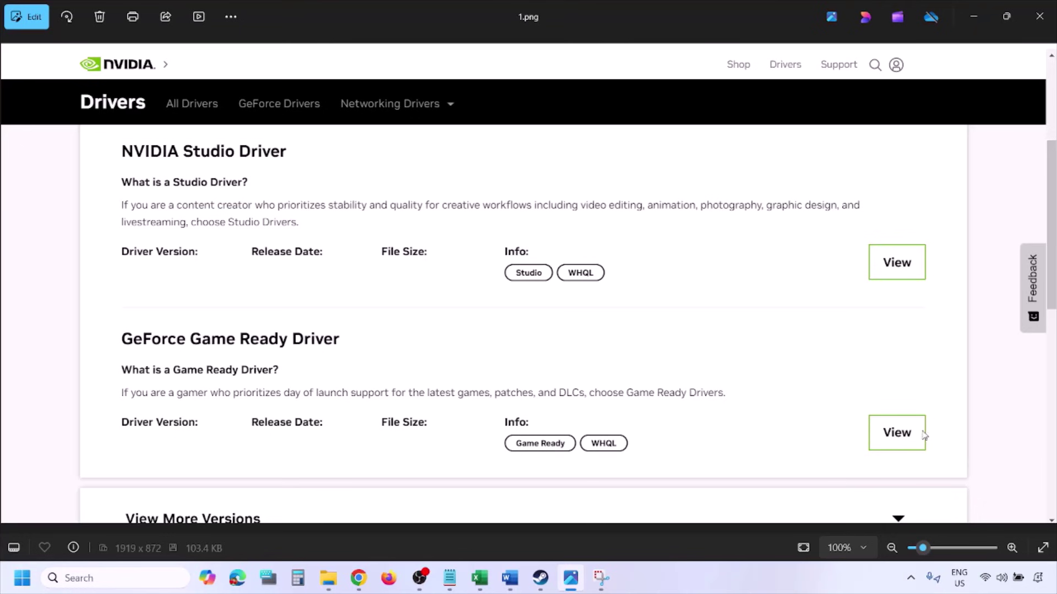
key(Right)
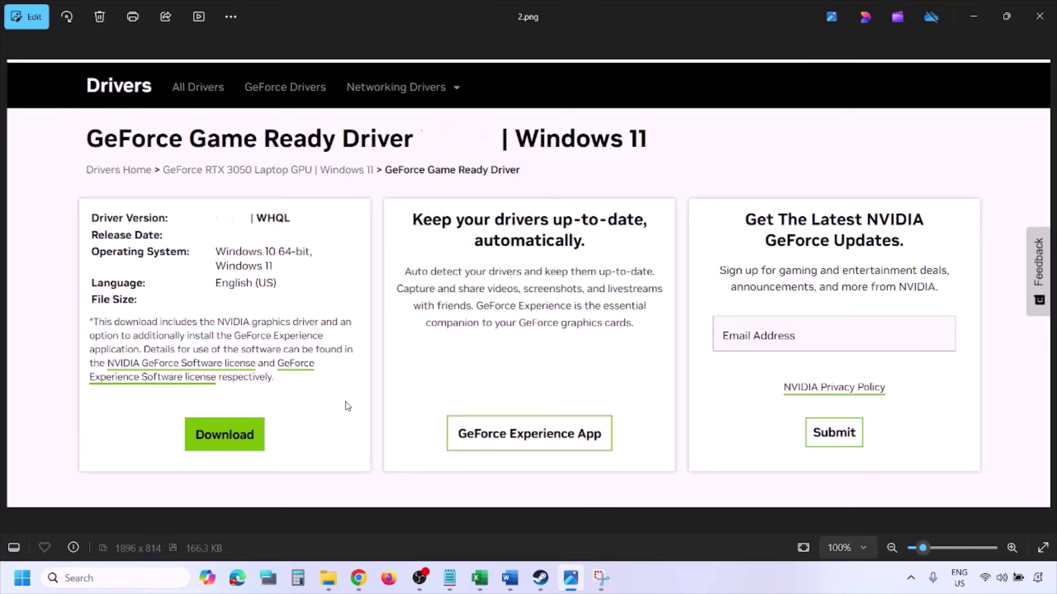
key(Right)
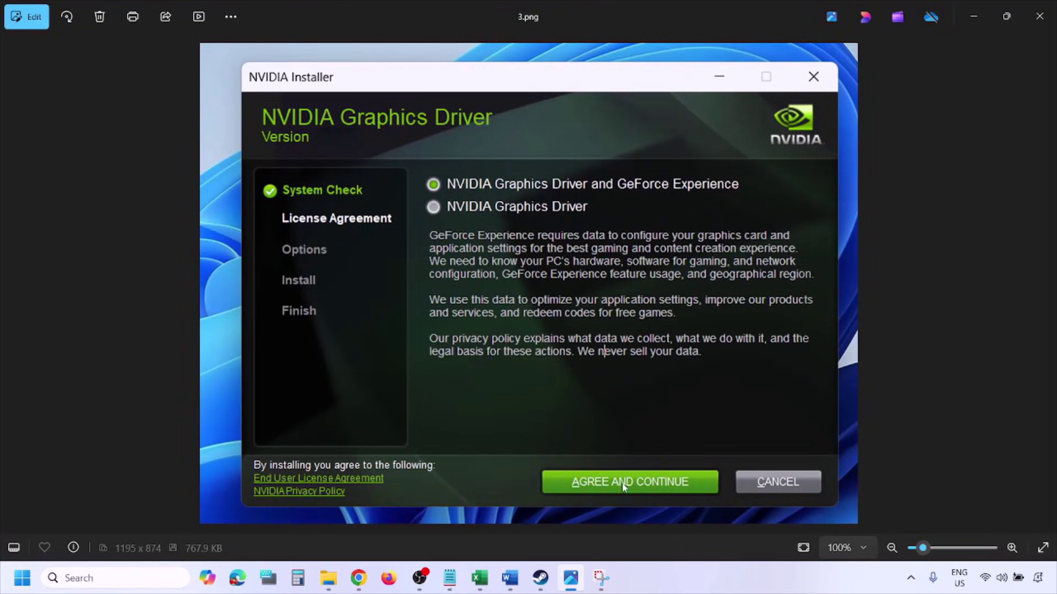
key(Right)
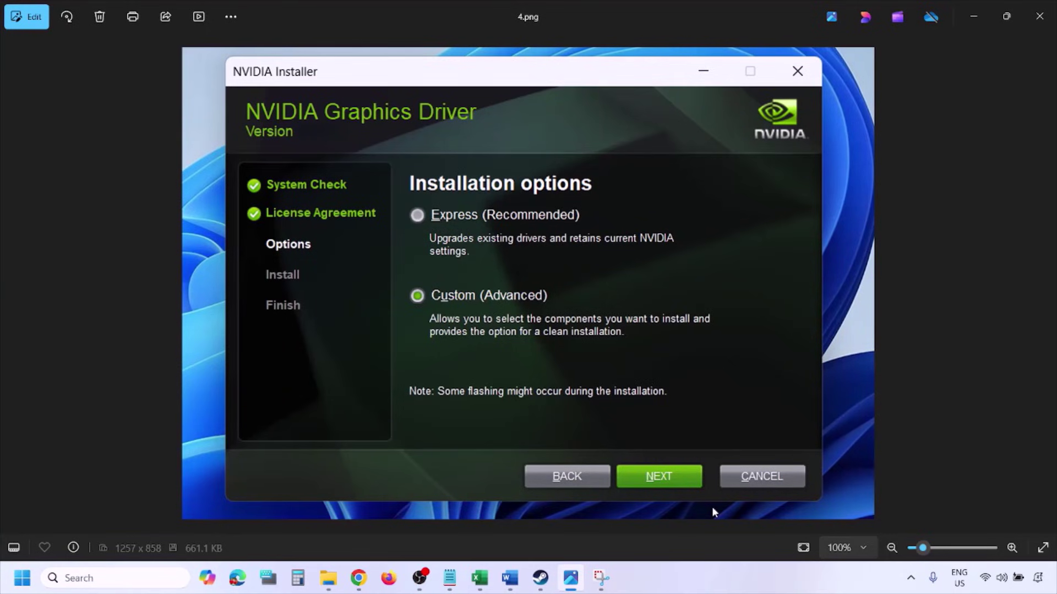
key(Right)
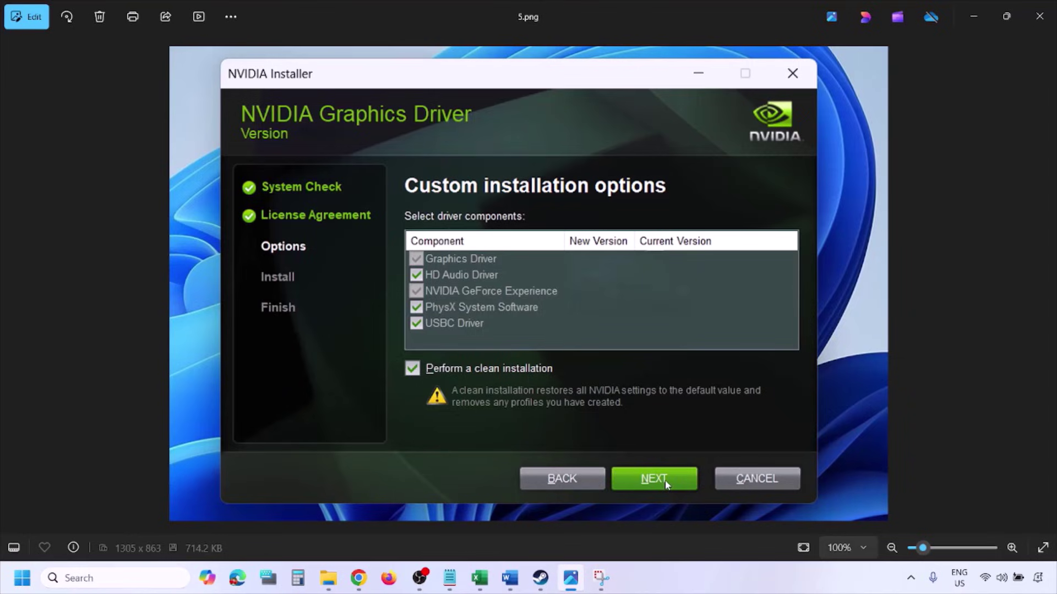
Step: Show the Restart option among the Windows power choices, then dismiss the menu
click(22, 578)
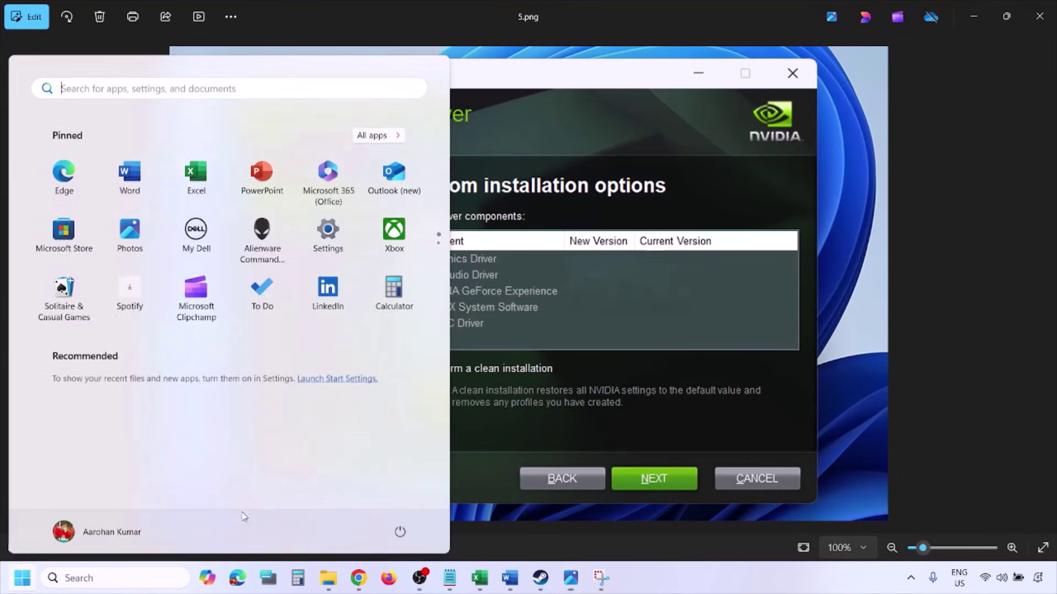
click(405, 536)
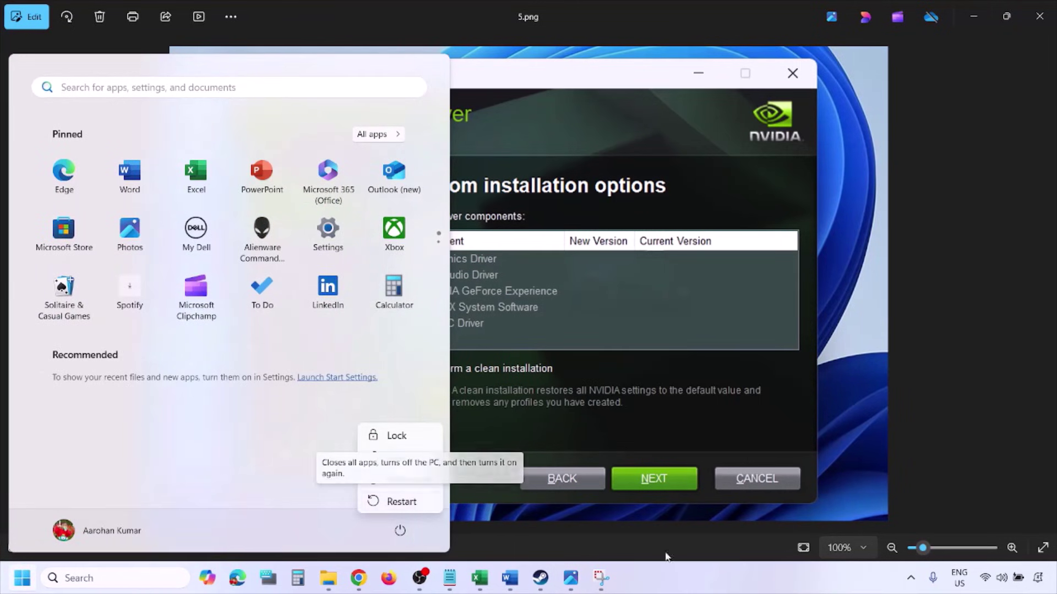
key(Escape)
key(Escape)
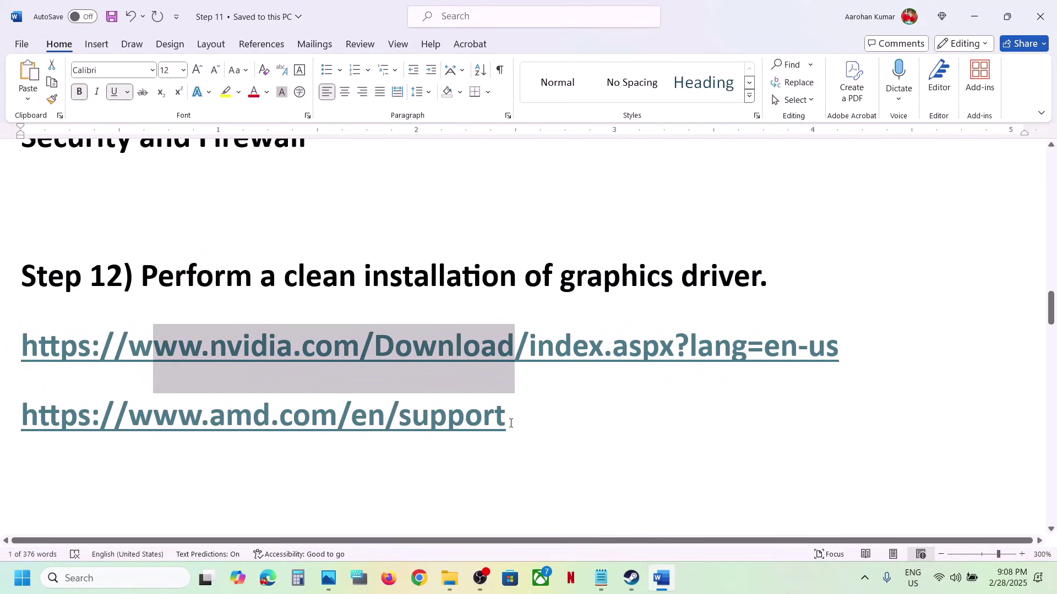
Step: Highlight the AMD support link under Step 12 in the Word document
drag(510, 423, 208, 423)
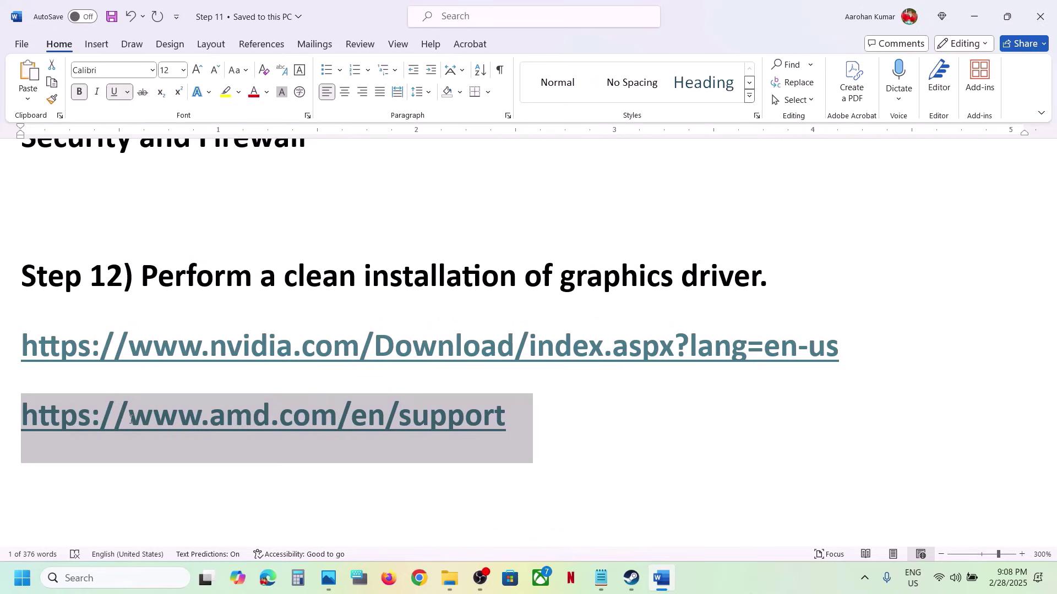
mouse_move(131, 422)
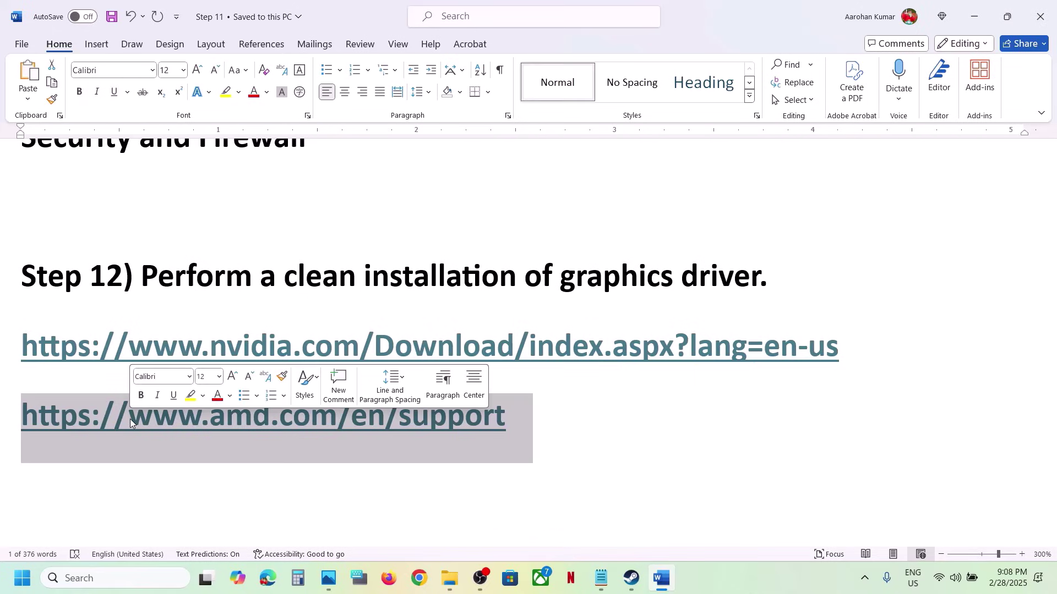
scroll(131, 423, down, 3)
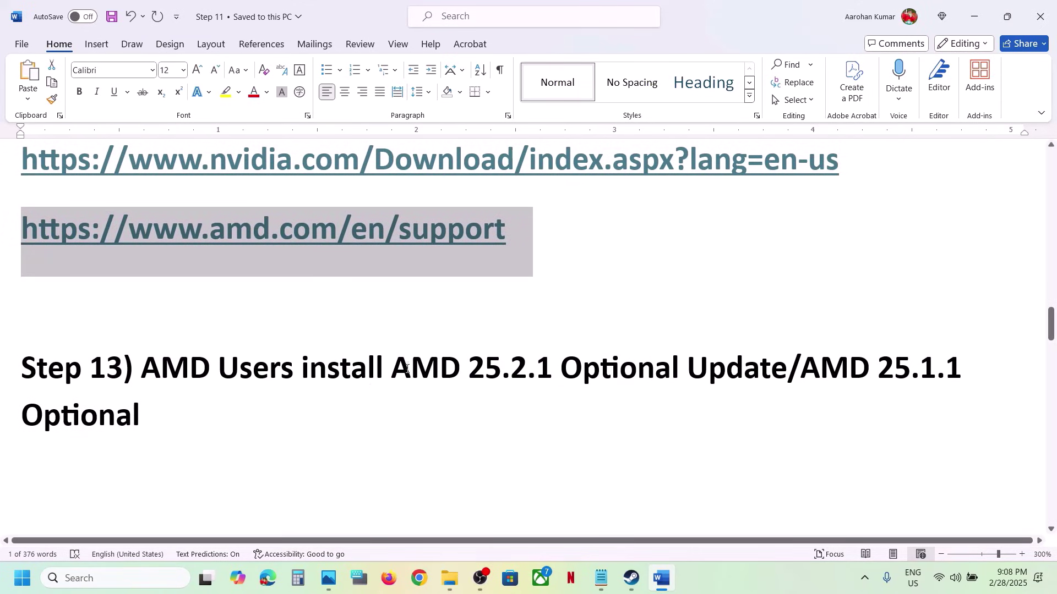
Step: Copy "AMD 25.2.1 Optional Update/AMD" from Step 13, search Google for it in Chrome, and open AMD's 25.2.1 release notes
drag(397, 368, 821, 363)
key(ctrl+c)
click(419, 578)
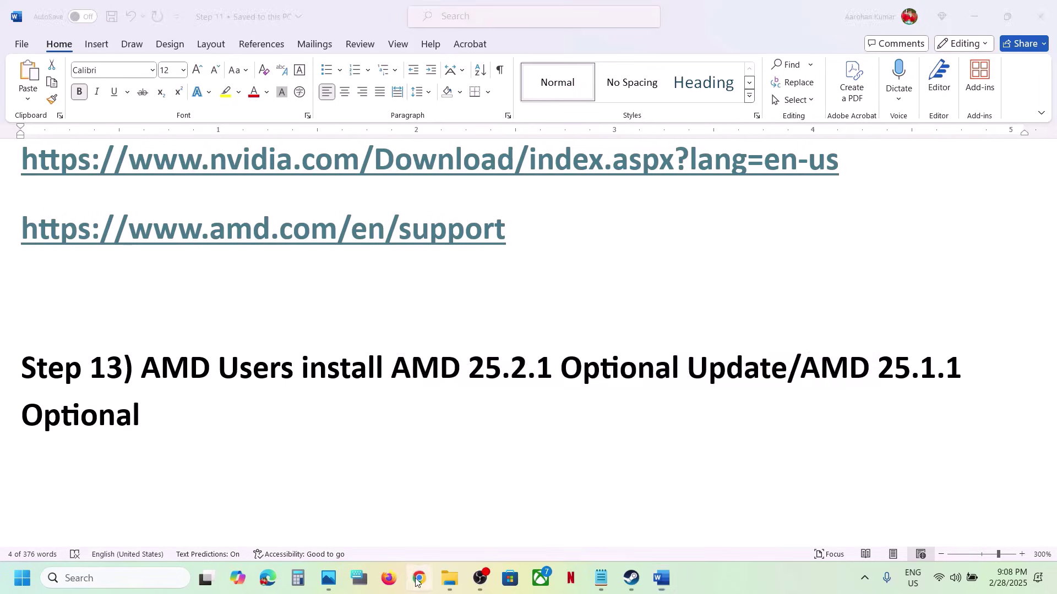
key(ctrl+v)
key(Return)
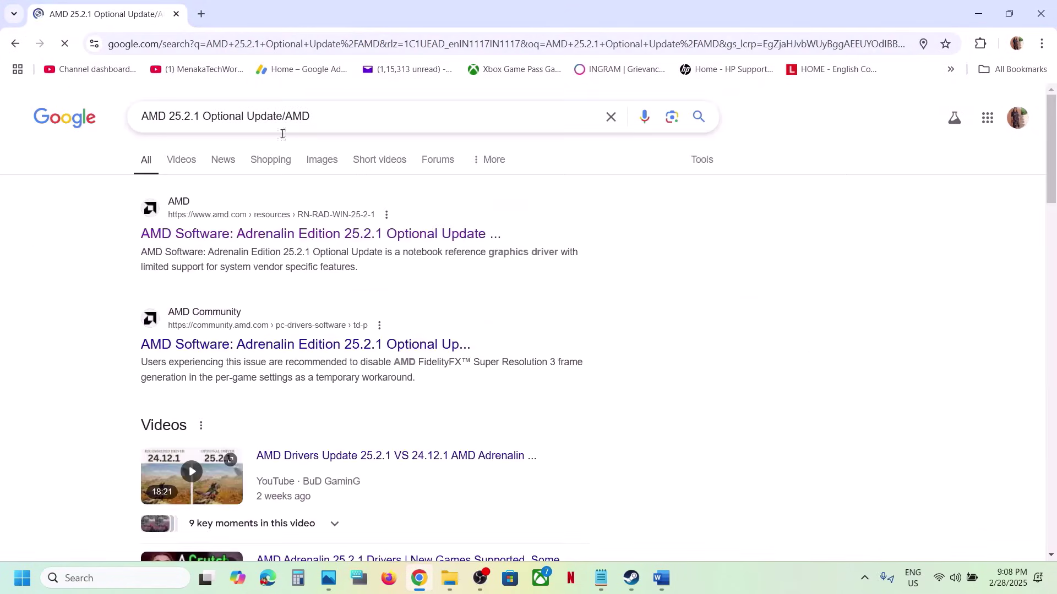
click(236, 243)
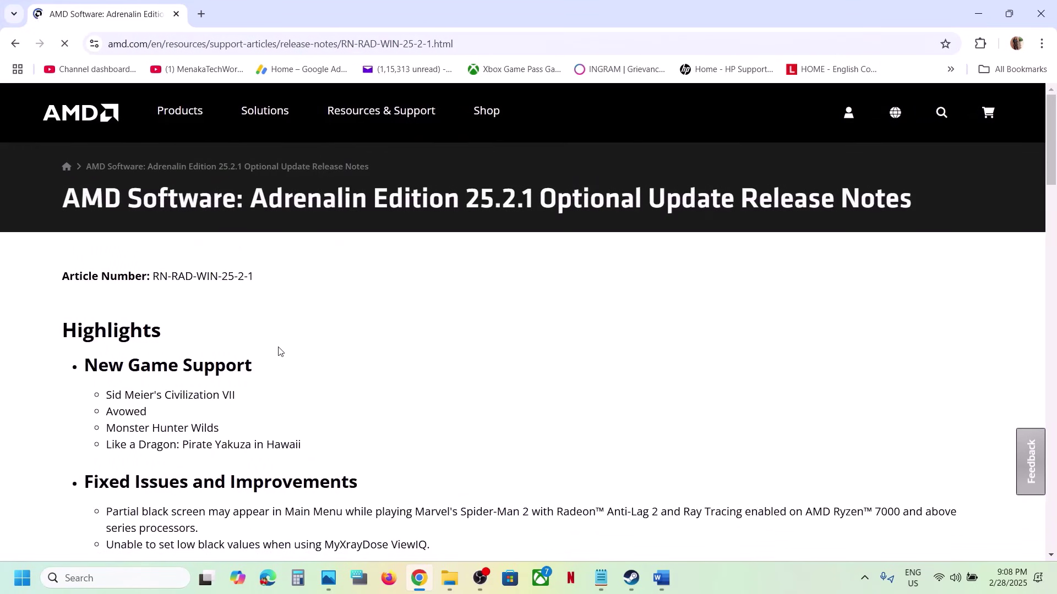
Step: Highlight Monster Hunter Wilds under New Game Support in the release notes and locate the Windows 10 and 11 driver download link
scroll(278, 355, down, 3)
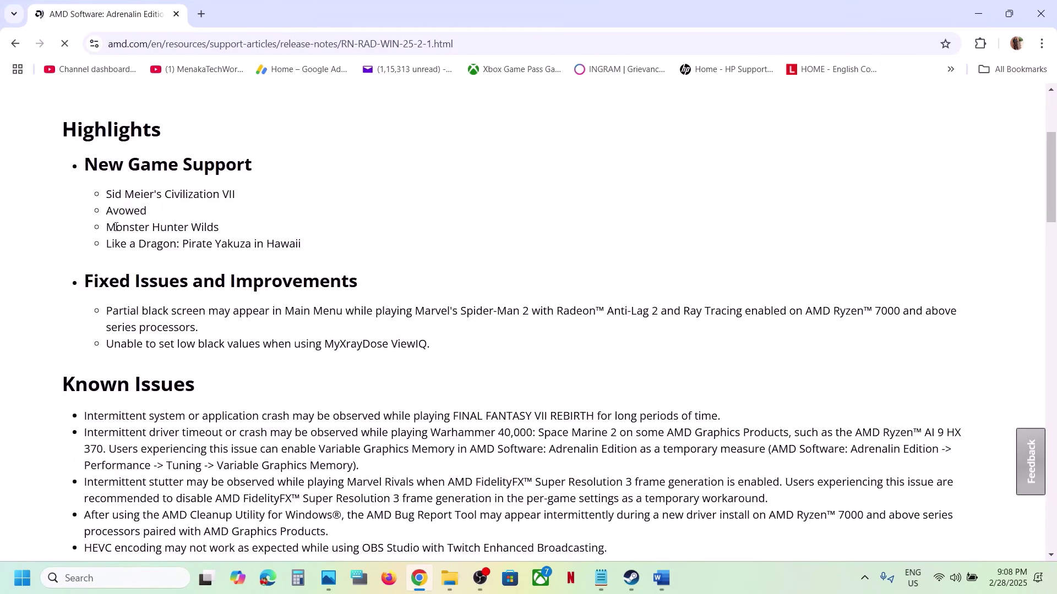
drag(116, 226, 209, 225)
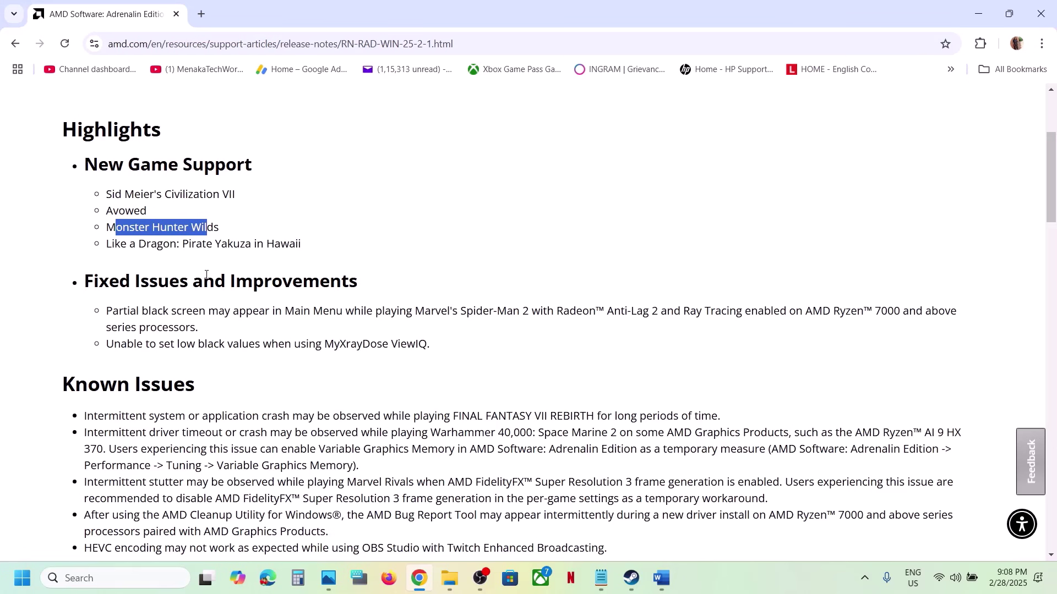
scroll(207, 275, down, 7)
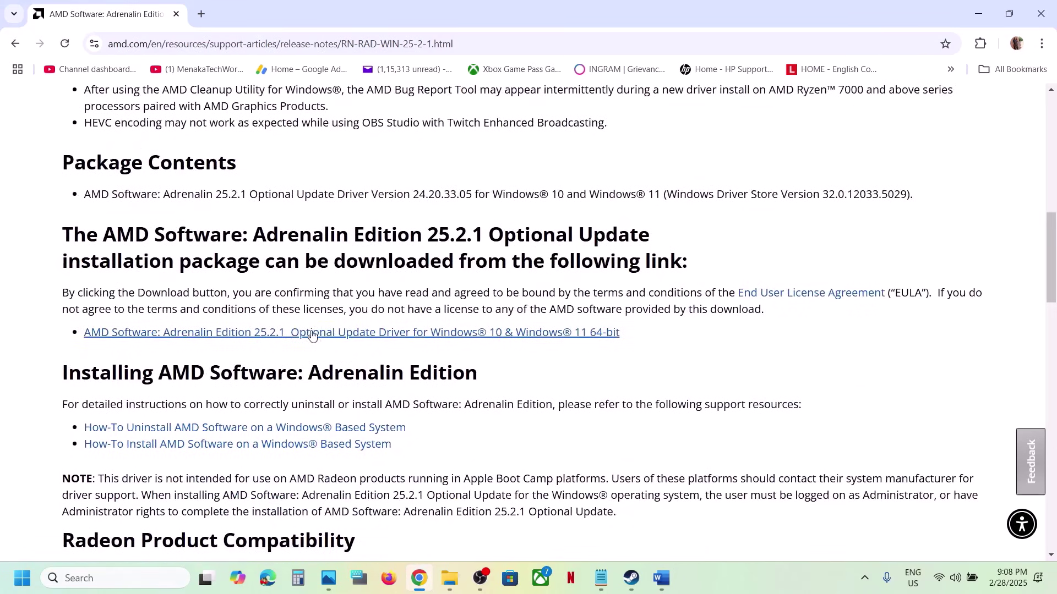
Step: Download the AMD Adrenalin Edition 25.2.1 Optional Update driver for Windows 10 and 11, and check its download progress
click(309, 334)
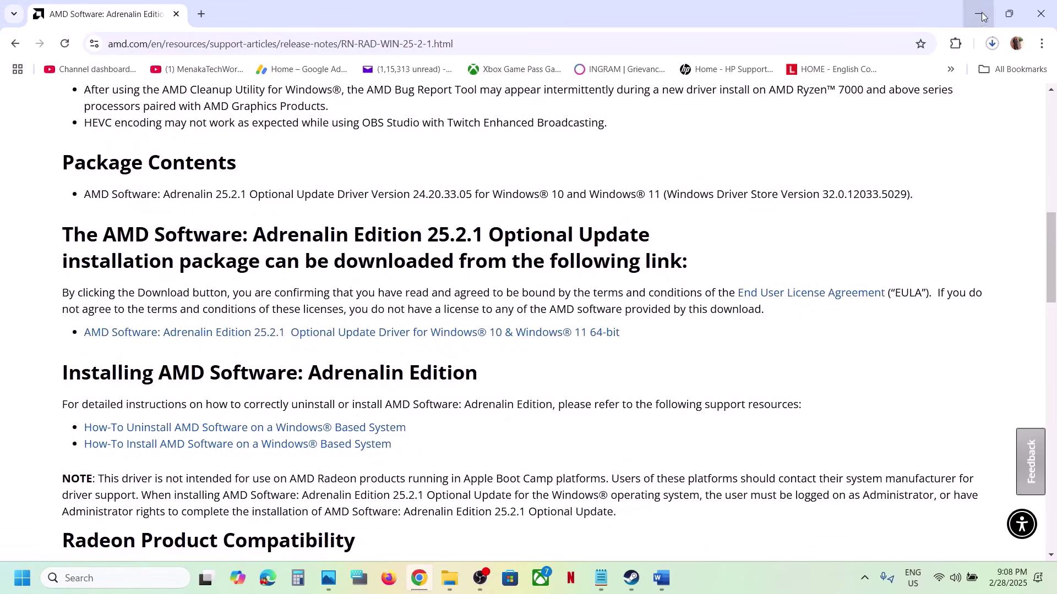
click(992, 44)
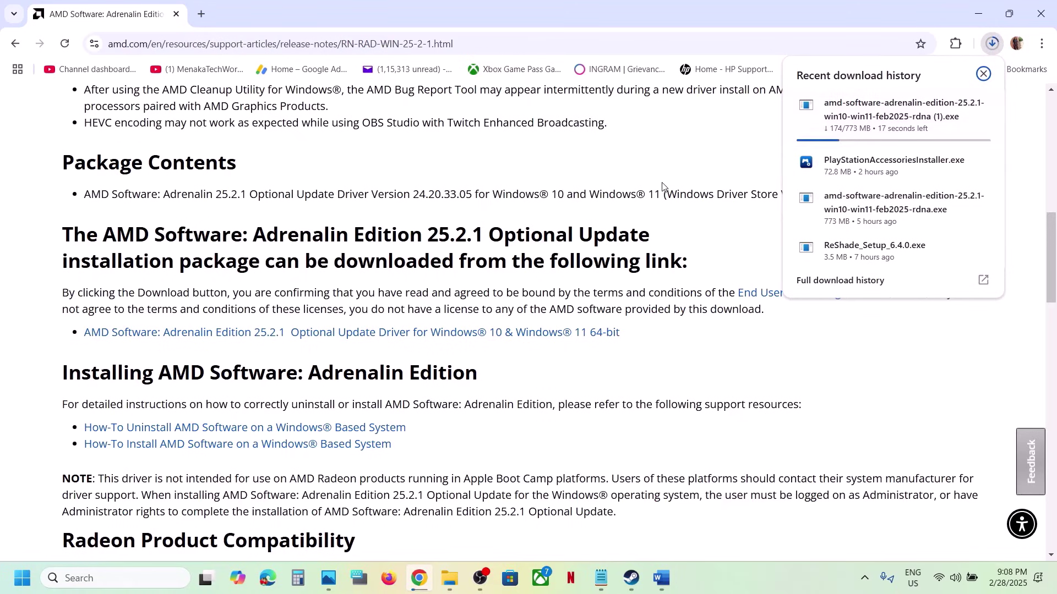
click(663, 165)
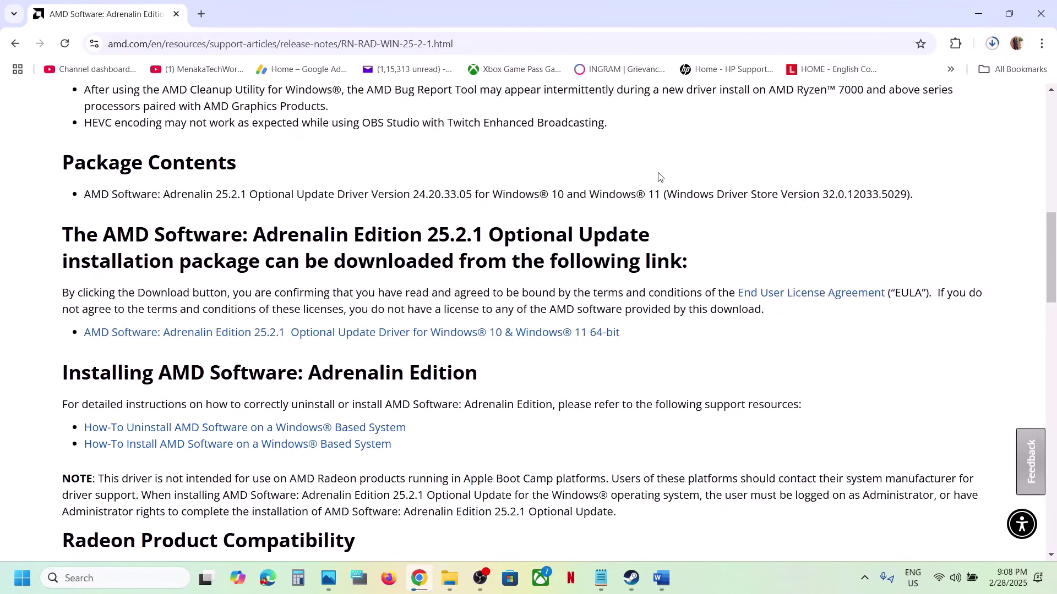
Step: Copy "AMD 25.1.1 Optional" from Step 13 in the Word document and search Google for it in a new Chrome tab
click(667, 575)
click(770, 374)
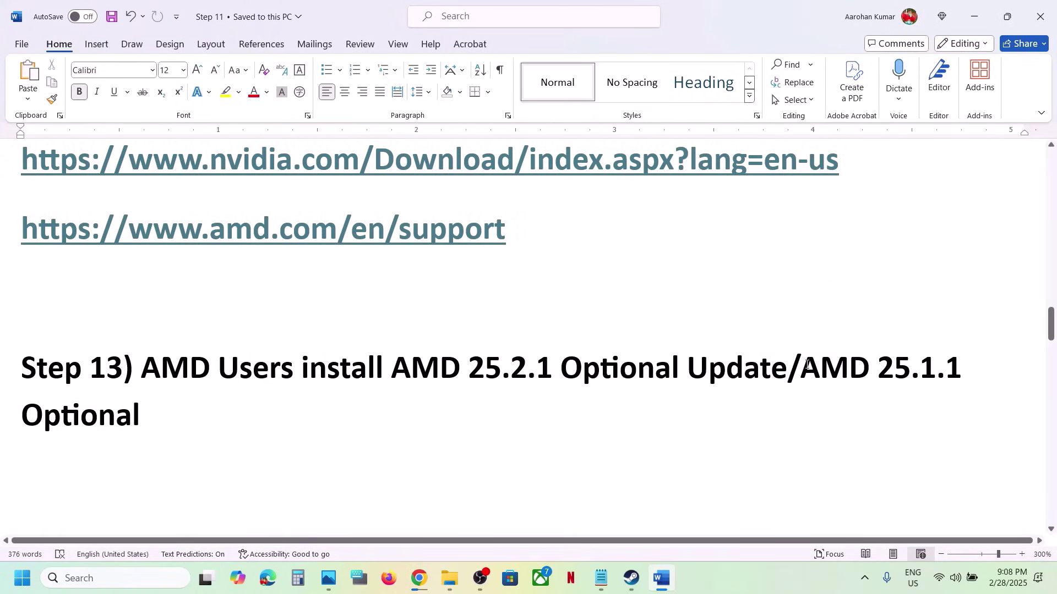
drag(807, 364, 177, 413)
key(ctrl+c)
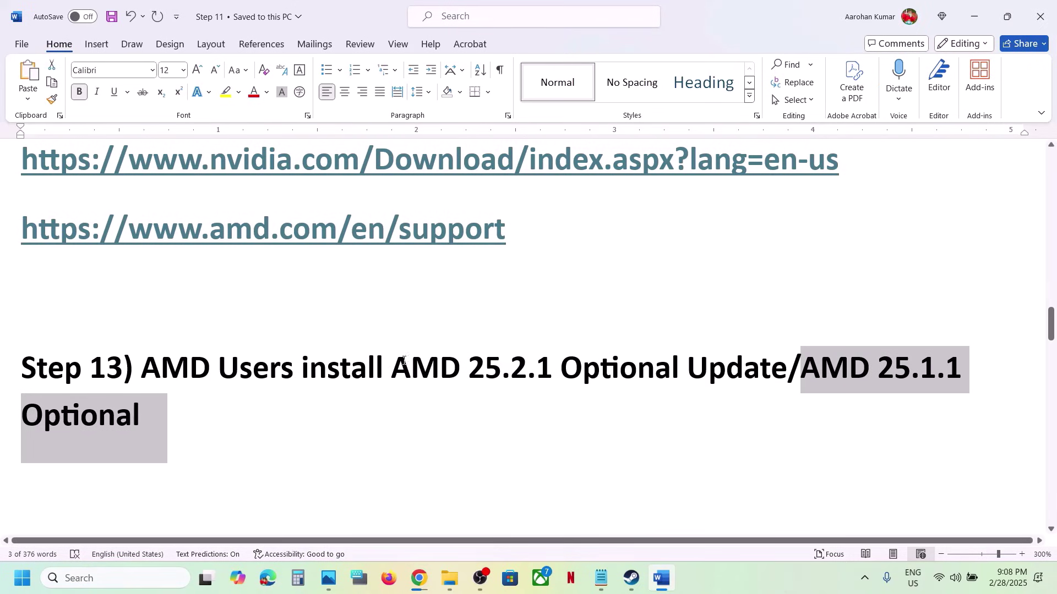
drag(401, 363, 865, 395)
click(419, 577)
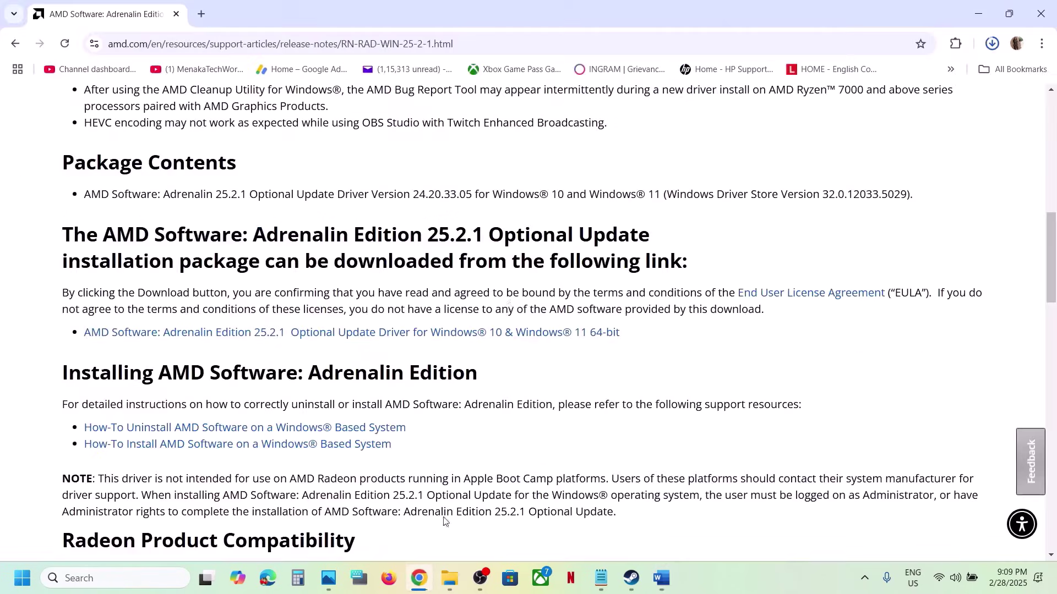
click(201, 14)
key(ctrl+v)
key(Return)
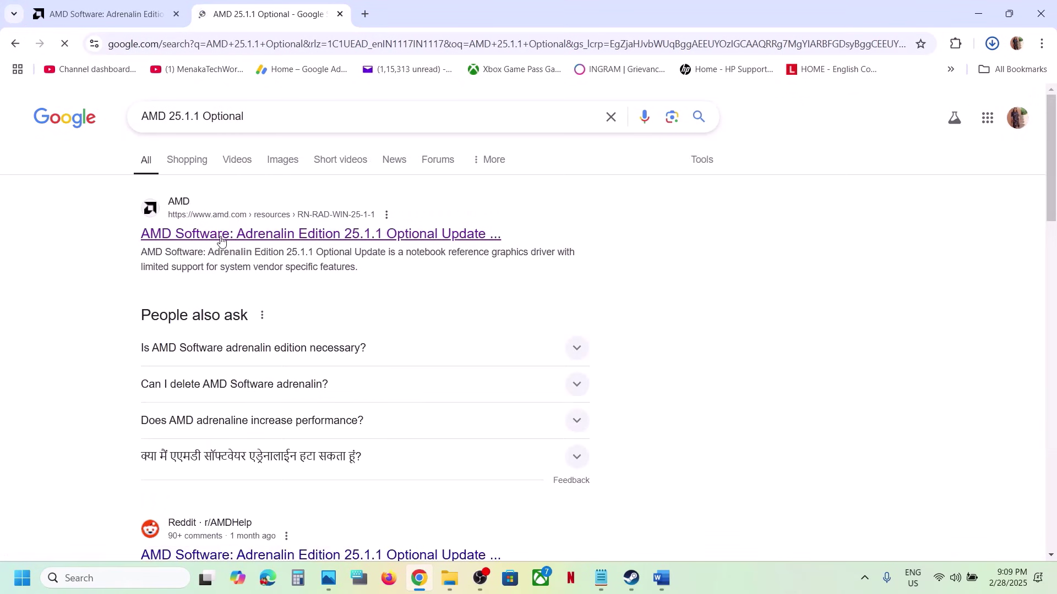
Step: Open AMD's 25.1.1 Optional Update release notes and download the driver for Windows 10 and 11 64-bit
click(220, 242)
scroll(385, 331, down, 10)
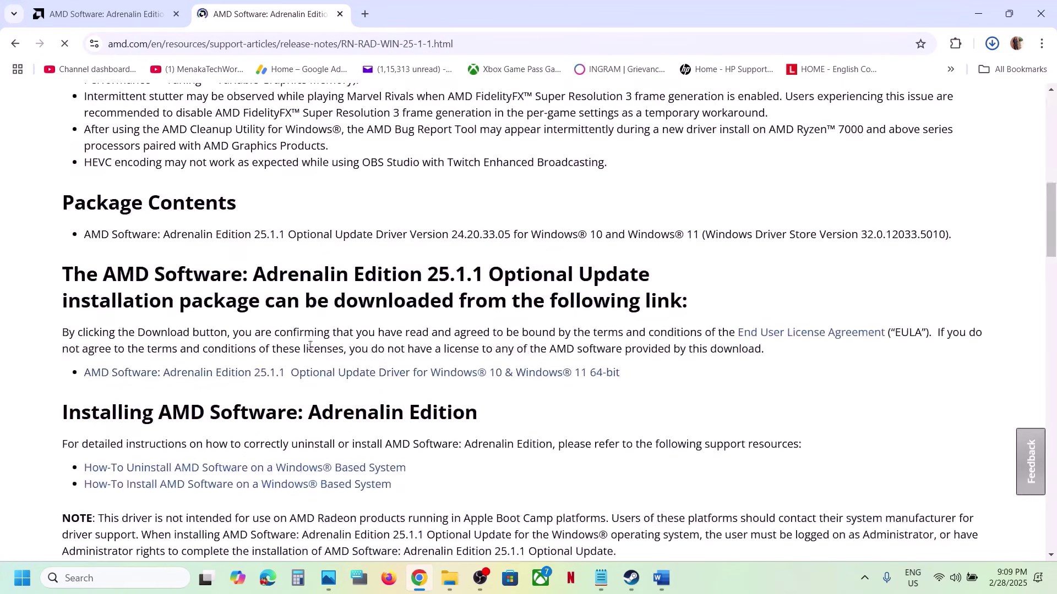
click(290, 377)
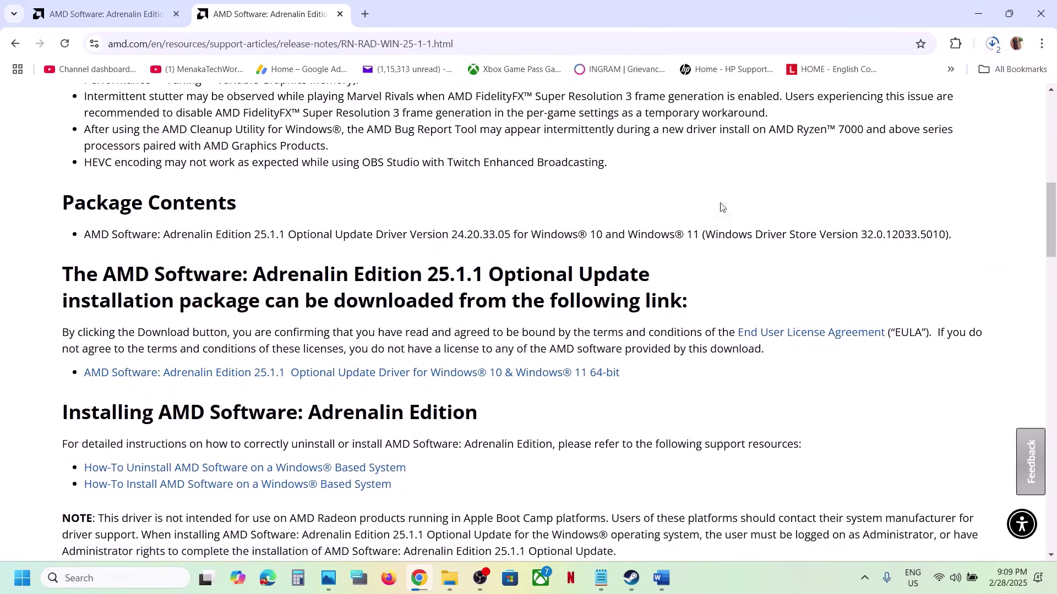
Step: Copy the word "graphics" from Step 14 in the Word document and use it in Windows search to open the Graphics settings
click(661, 578)
scroll(449, 378, down, 3)
scroll(449, 379, up, 2)
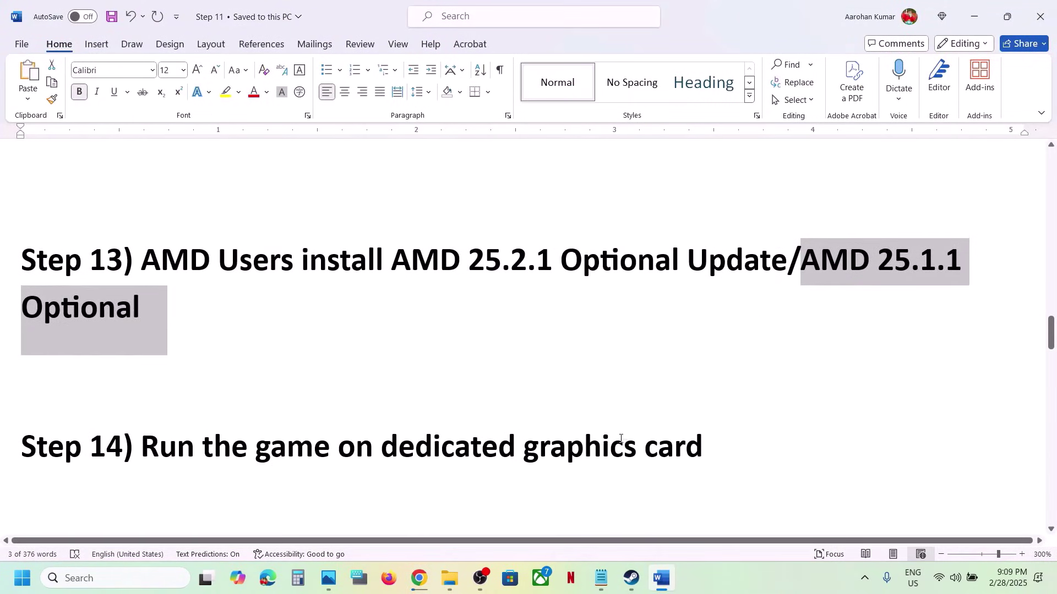
double_click(594, 447)
key(ctrl+c)
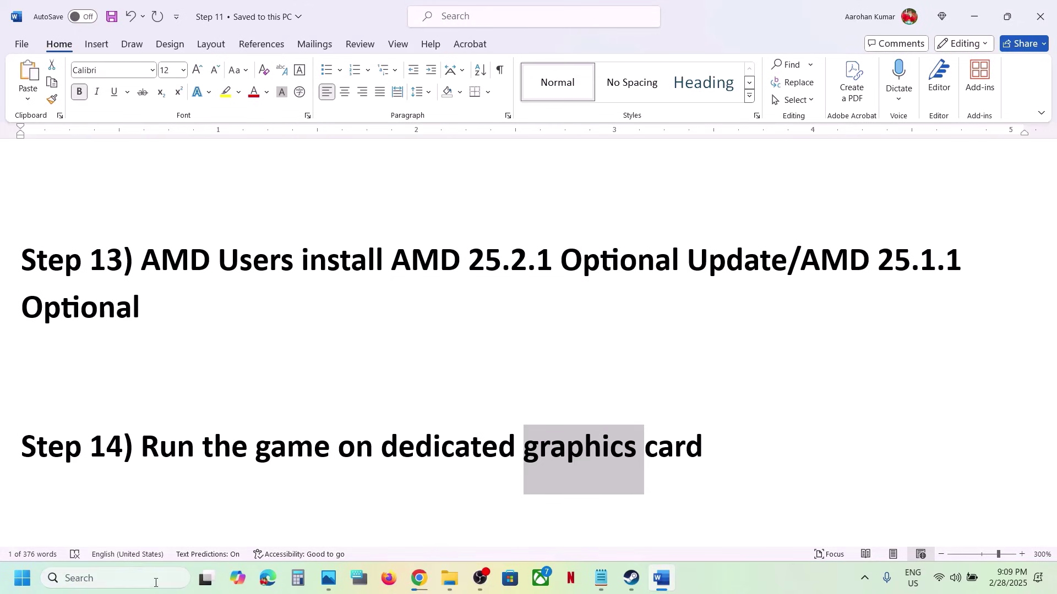
click(153, 580)
key(ctrl+v)
click(166, 156)
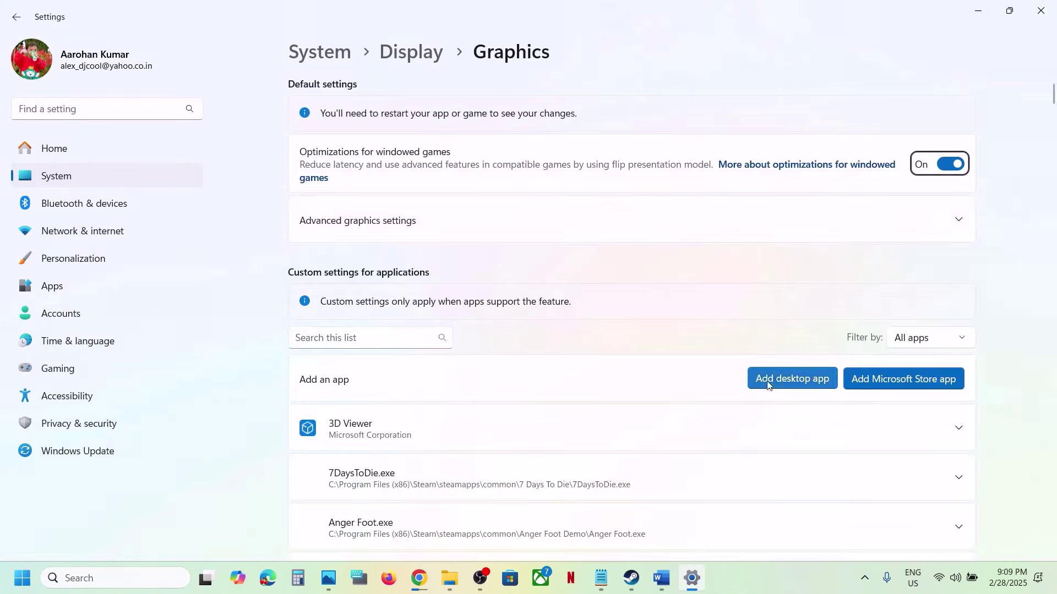
Step: Add the MonsterHunterWilds application from its Steam folder as a desktop app in the custom graphics settings
click(771, 380)
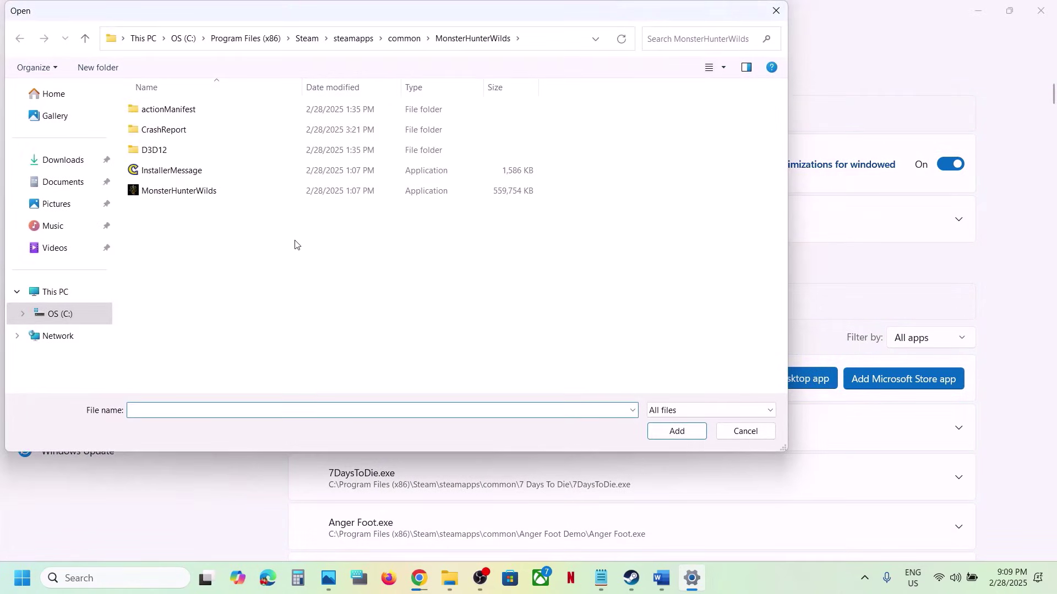
click(200, 197)
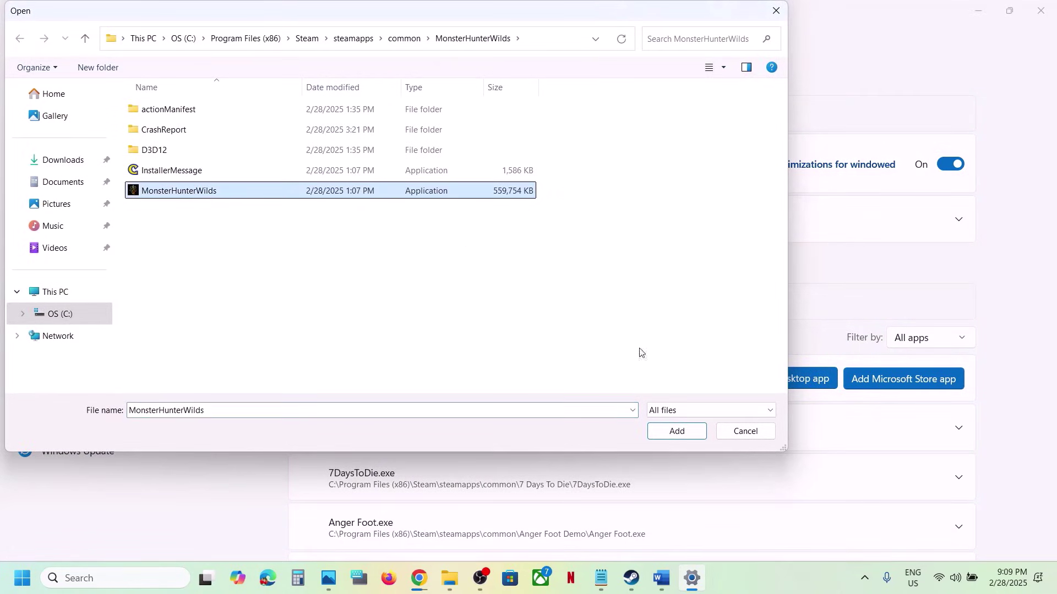
click(677, 432)
Step: Set the GPU preference for Monster Hunter Wilds to High Performance (NVIDIA GeForce RTX 3050 Laptop GPU) and close Settings
scroll(501, 463, down, 20)
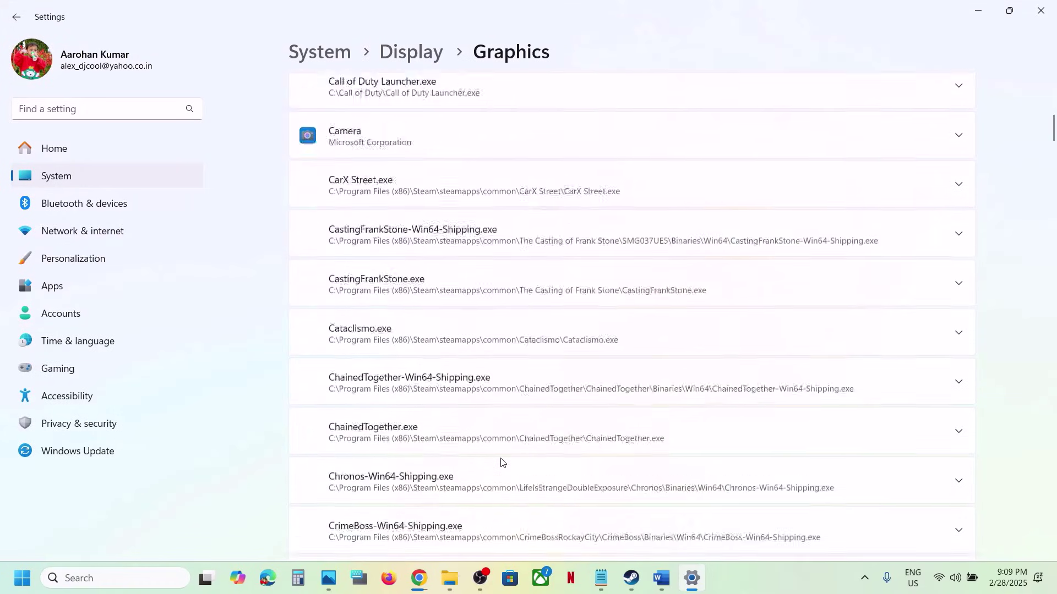
scroll(501, 462, down, 20)
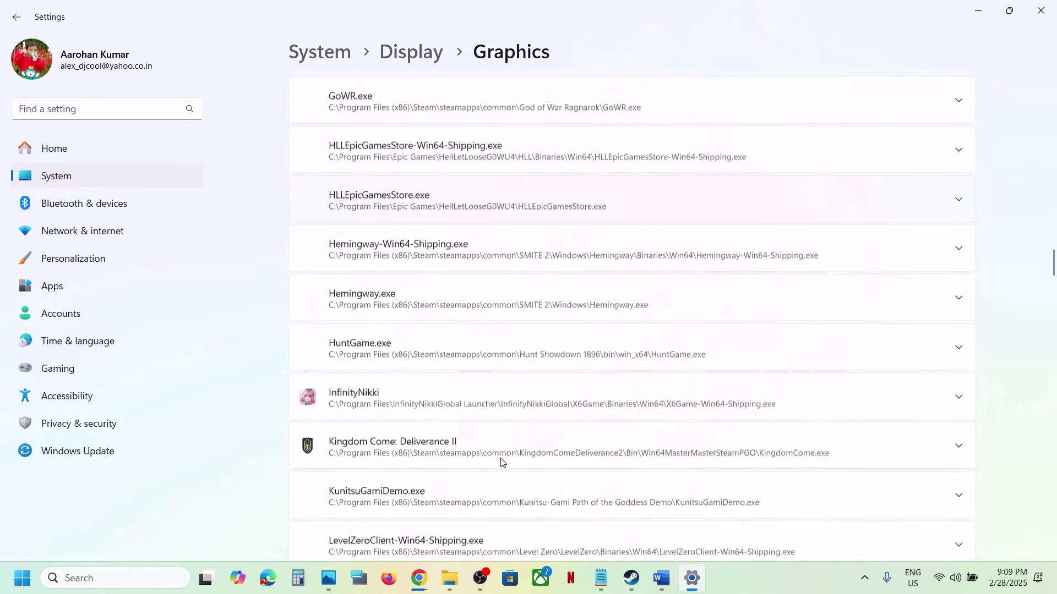
scroll(501, 462, down, 20)
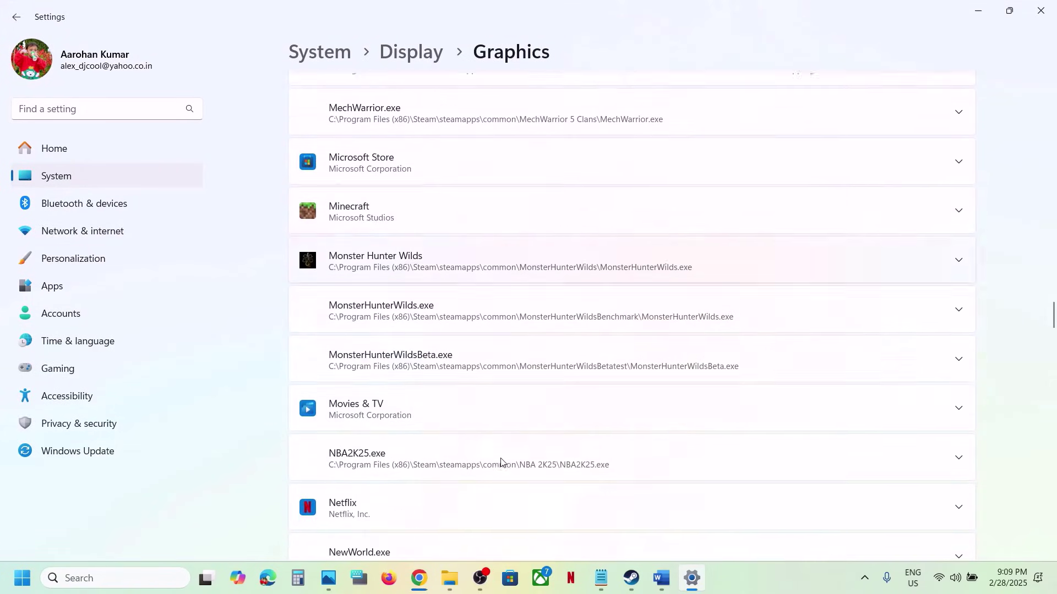
click(425, 232)
scroll(386, 280, up, 1)
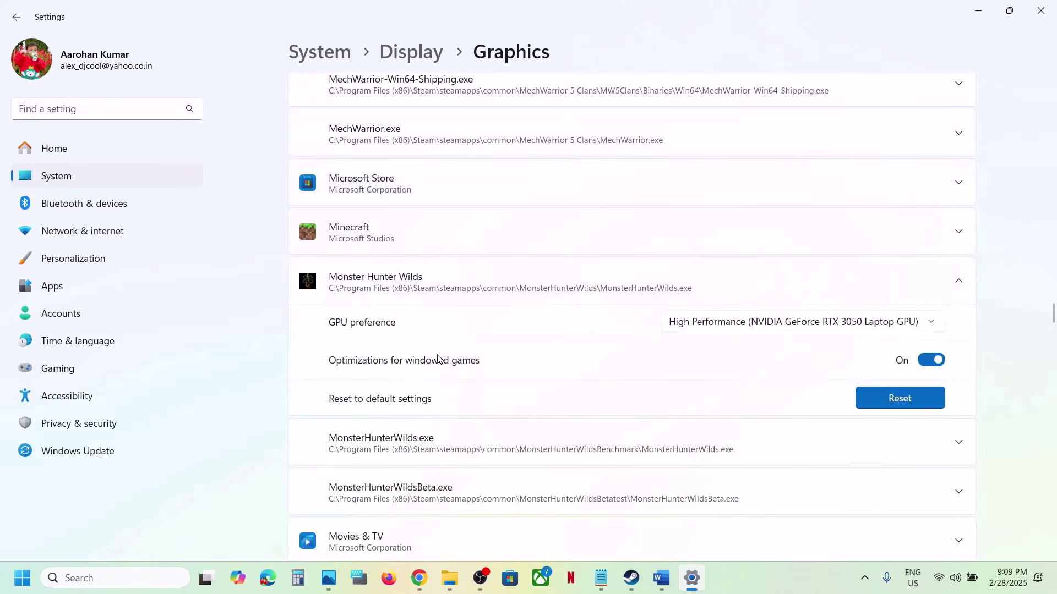
click(812, 323)
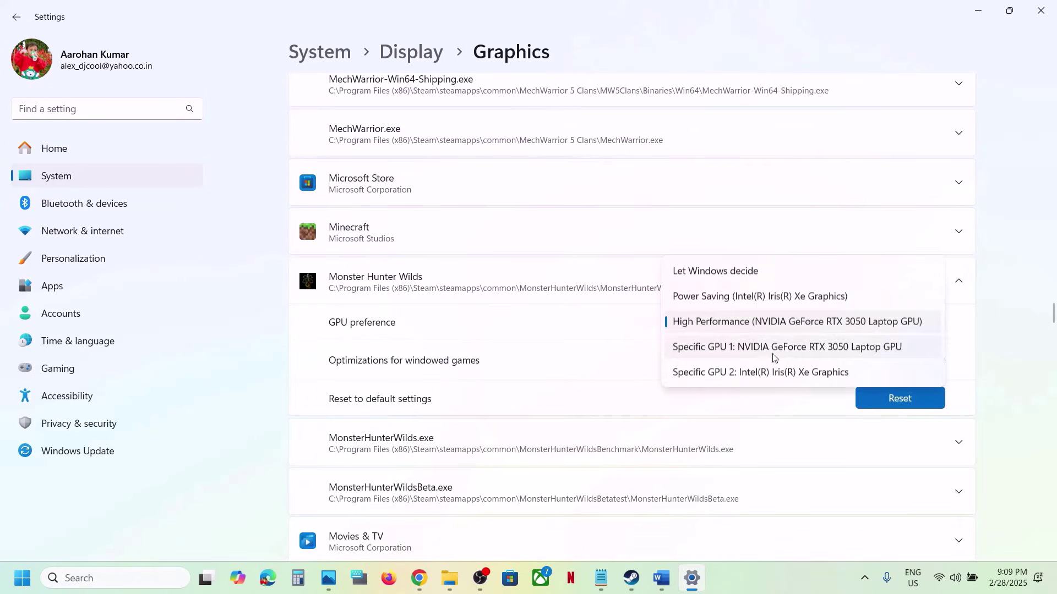
click(822, 323)
click(1040, 11)
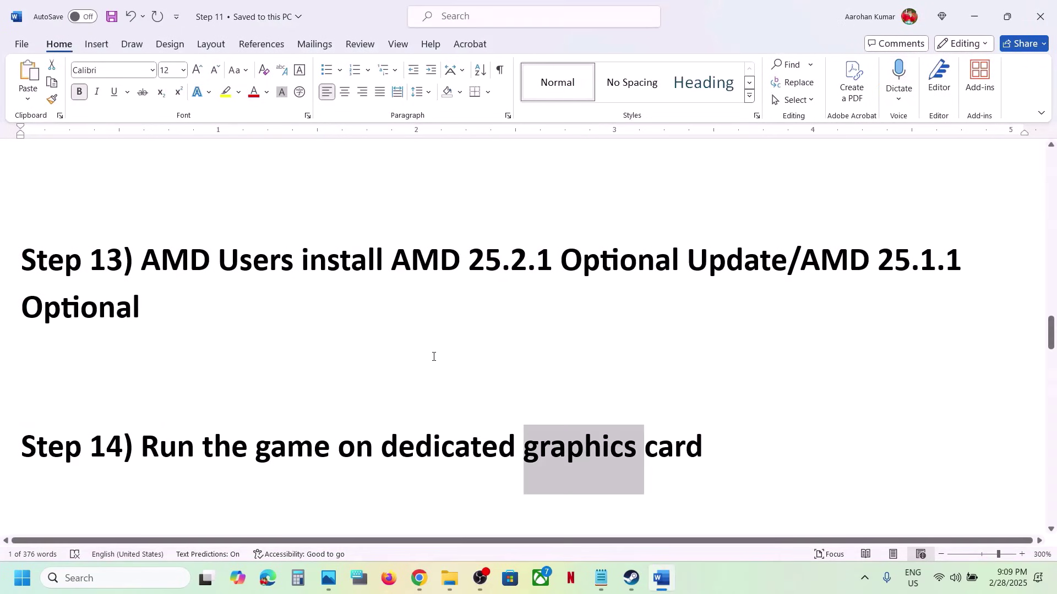
Step: Highlight the Debug mode instruction in Step 15 of the Word document and open NVIDIA Control Panel from the desktop
scroll(434, 357, down, 4)
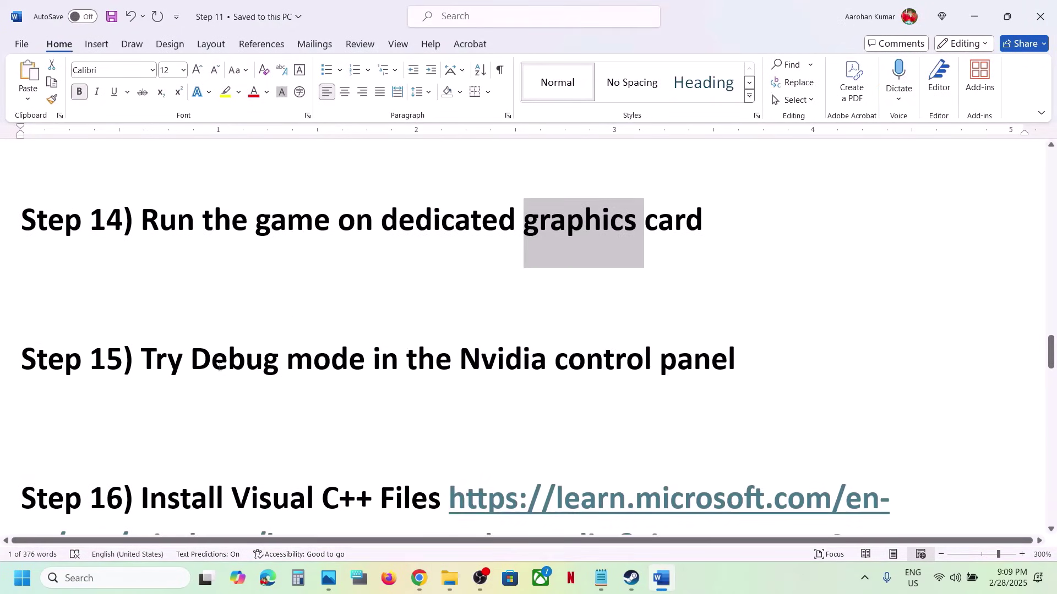
drag(219, 367, 654, 360)
key(super+d)
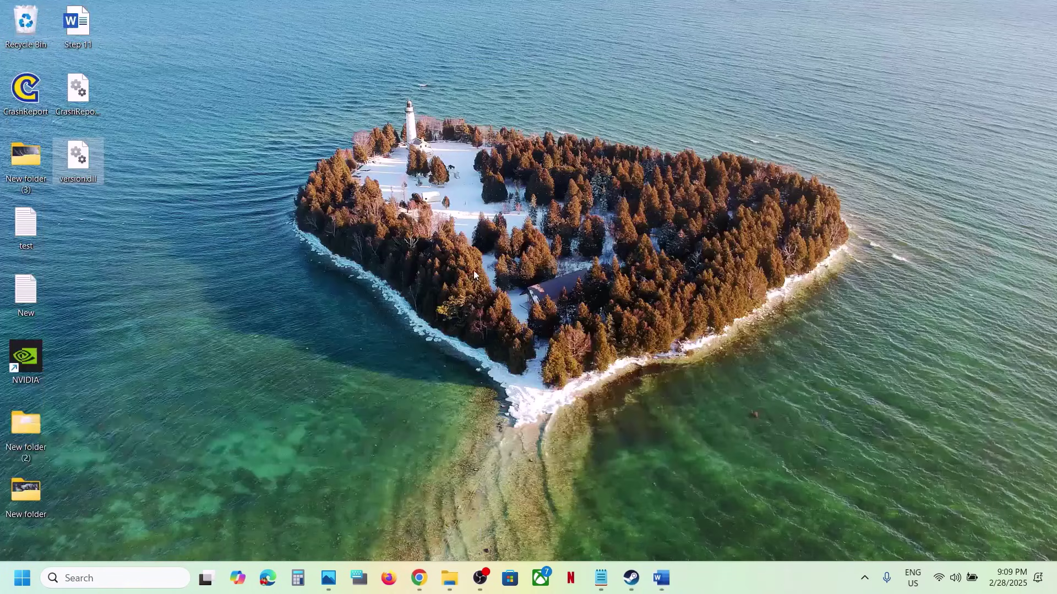
right_click(473, 274)
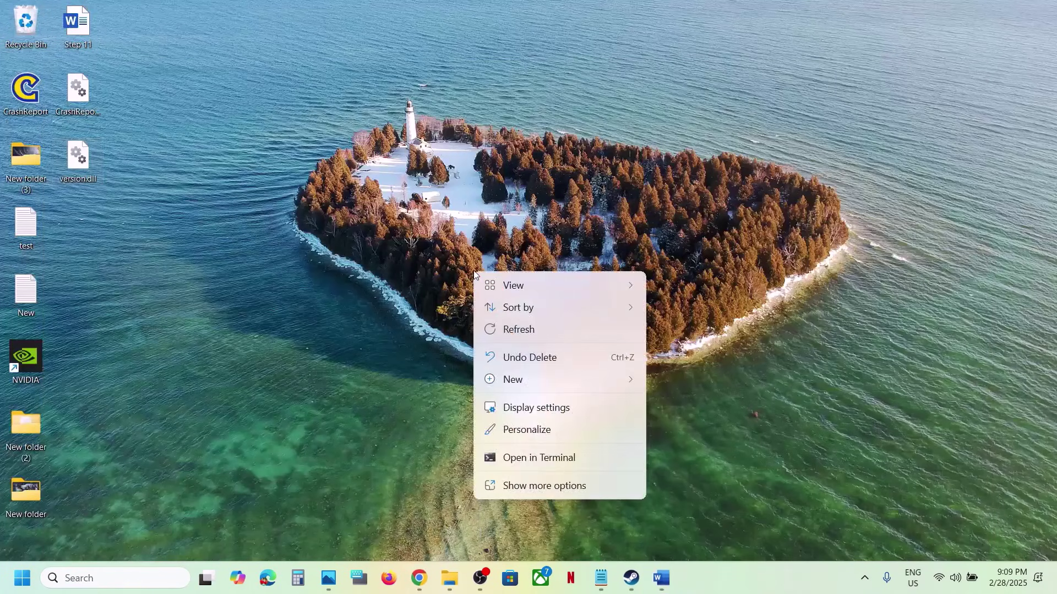
click(550, 482)
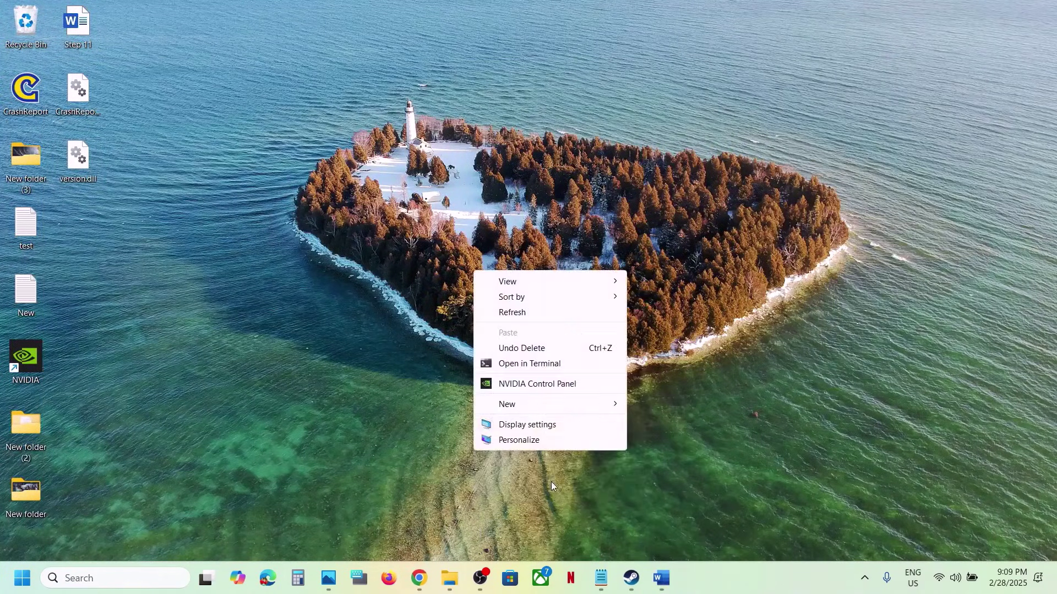
click(546, 385)
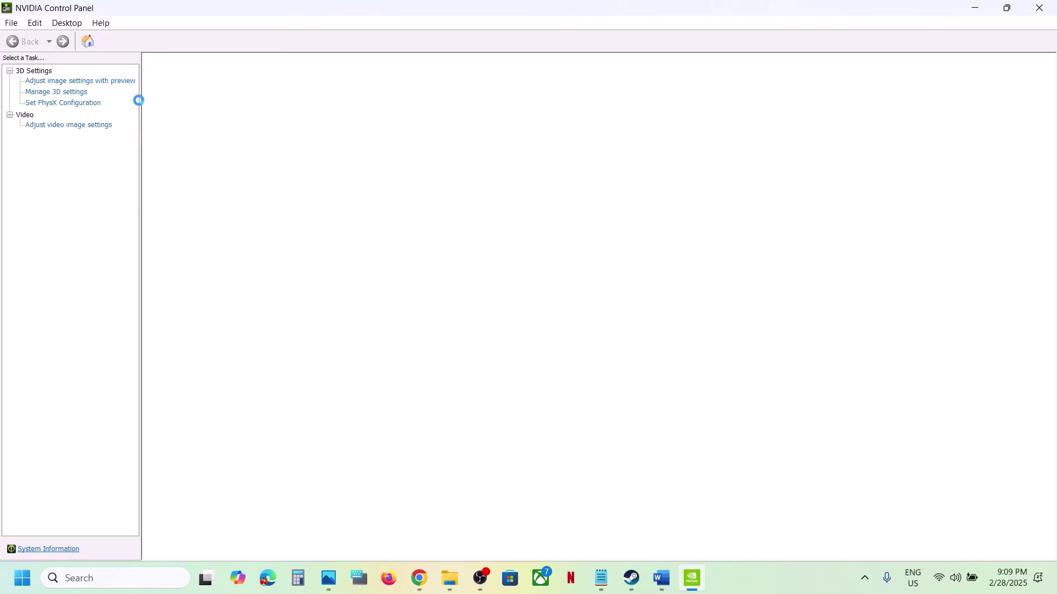
Step: Toggle Debug Mode off, on and off again in NVIDIA Control Panel, and close the window
click(156, 23)
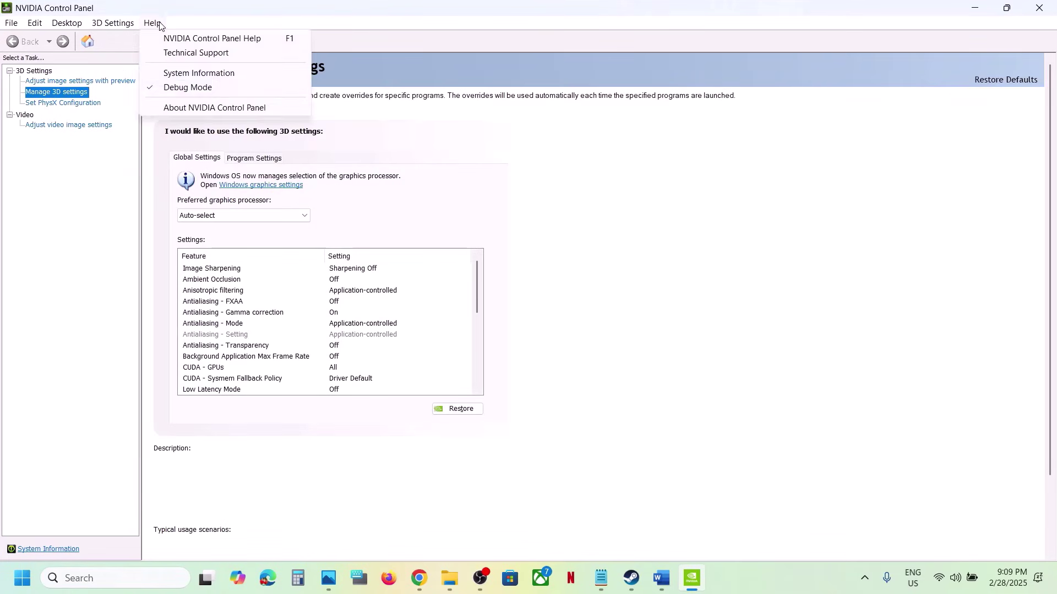
click(153, 24)
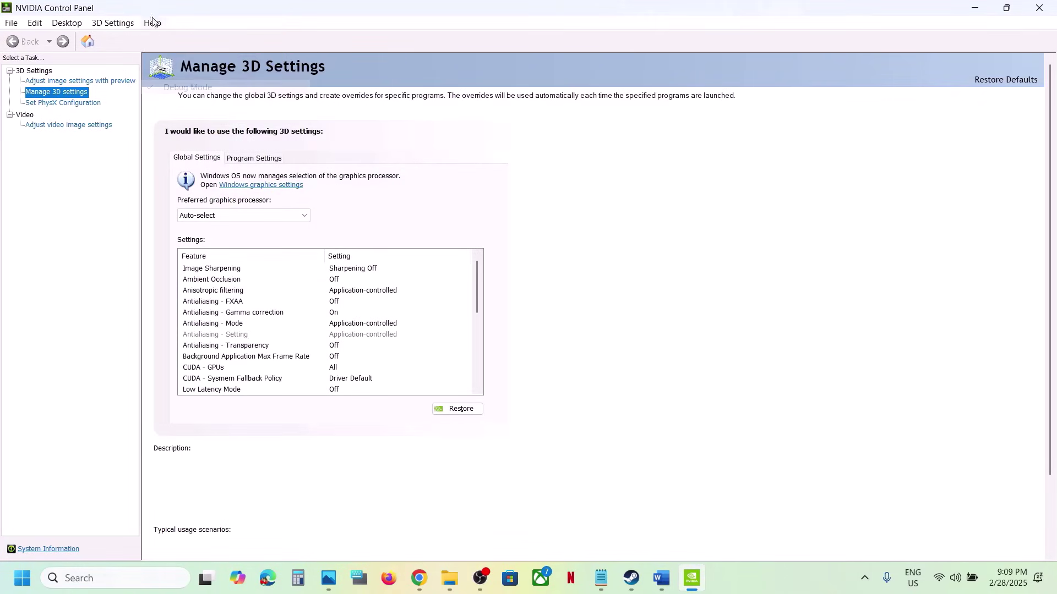
click(152, 24)
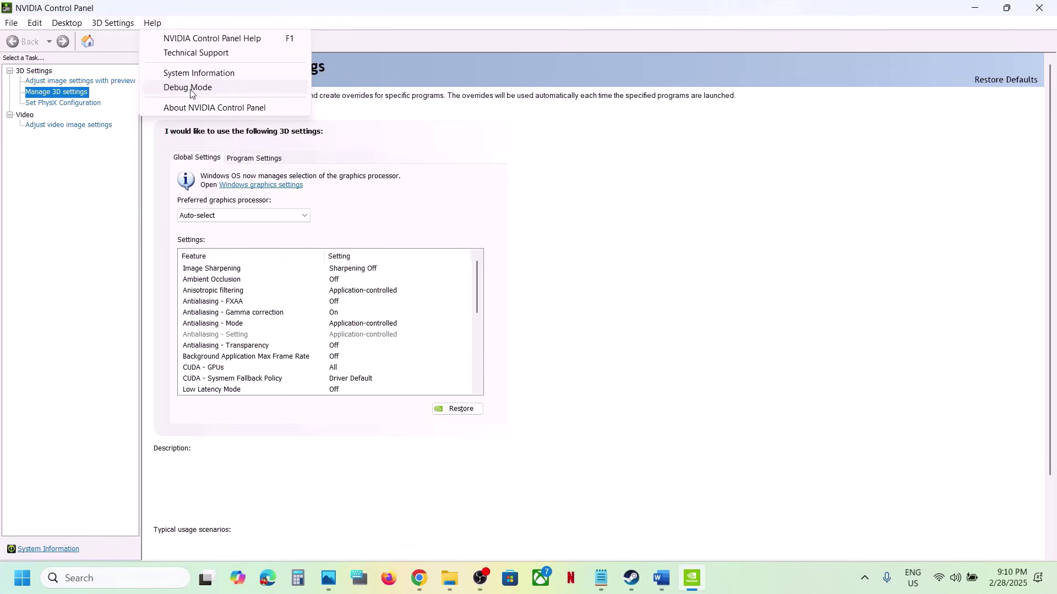
click(191, 88)
click(153, 24)
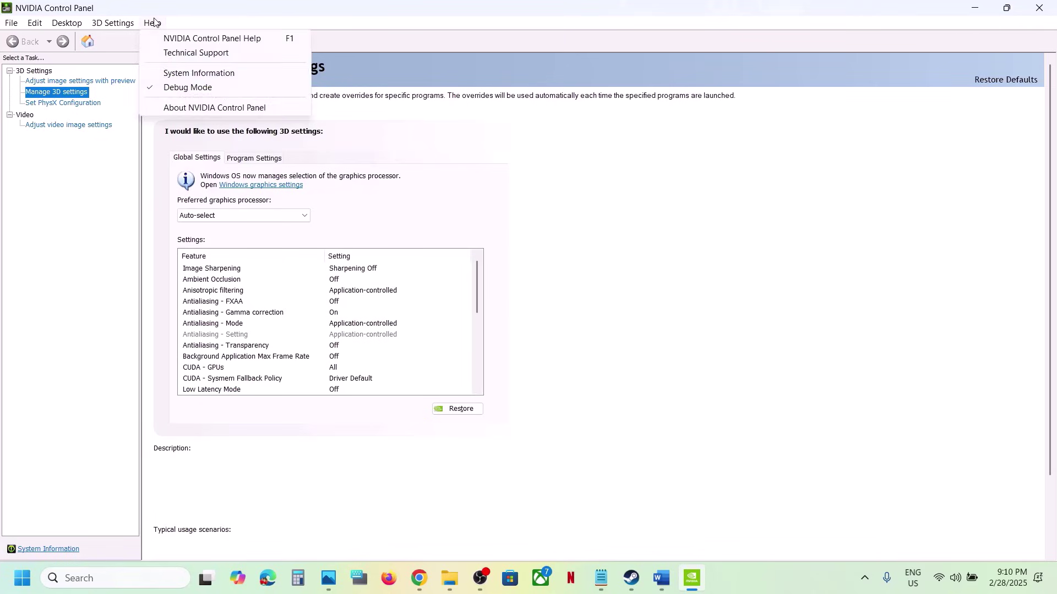
click(187, 89)
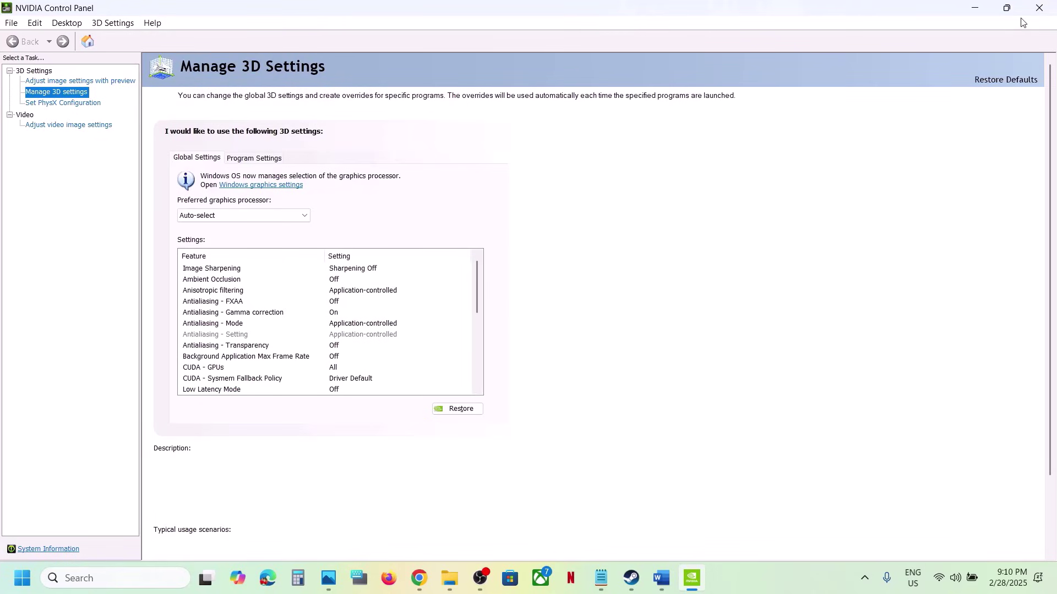
click(1039, 8)
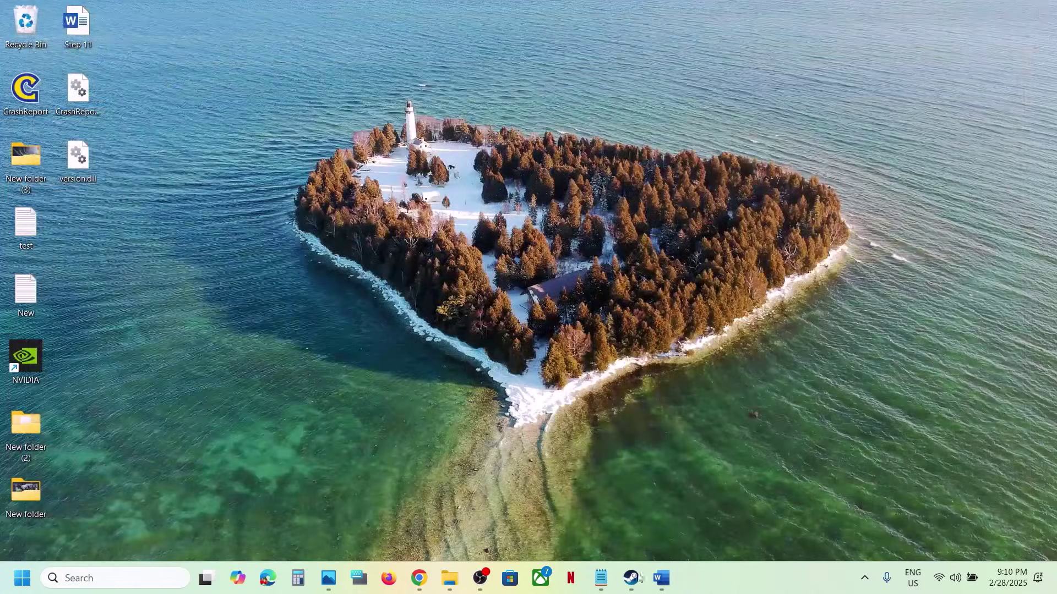
Step: Switch to the Word document and copy the Visual C++ download link from Step 16
click(631, 578)
click(661, 577)
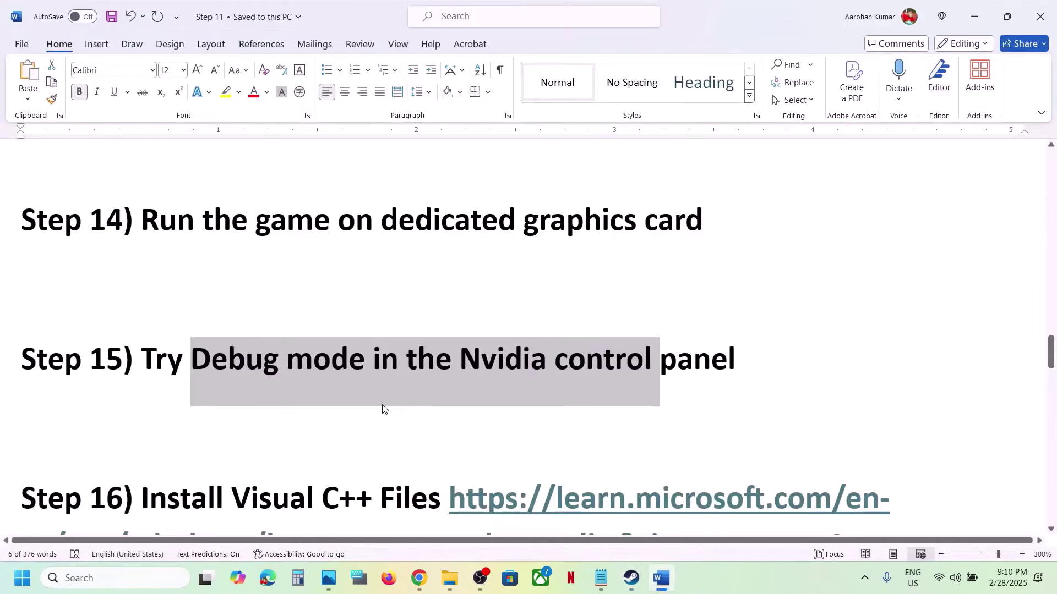
scroll(383, 409, down, 3)
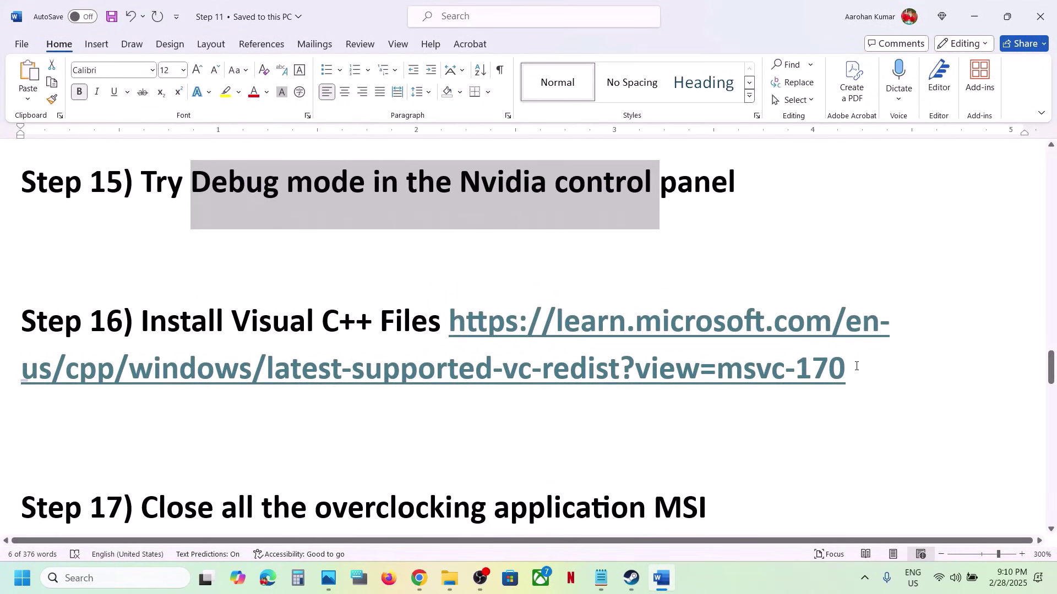
drag(856, 366, 451, 330)
key(ctrl+c)
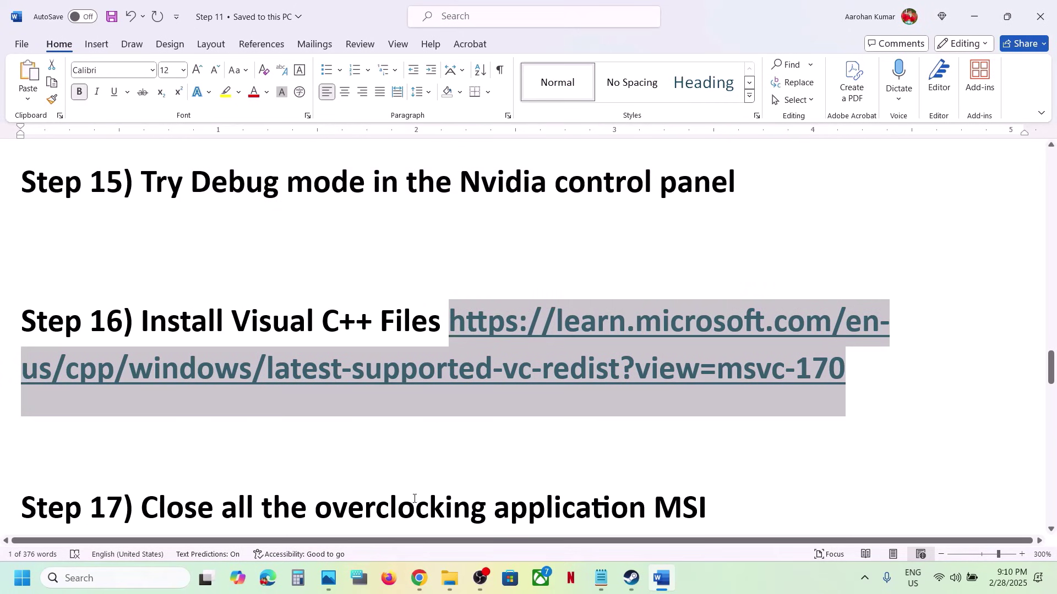
Step: Open the copied learn.microsoft.com Visual C++ redistributable link in a new Chrome tab
click(419, 578)
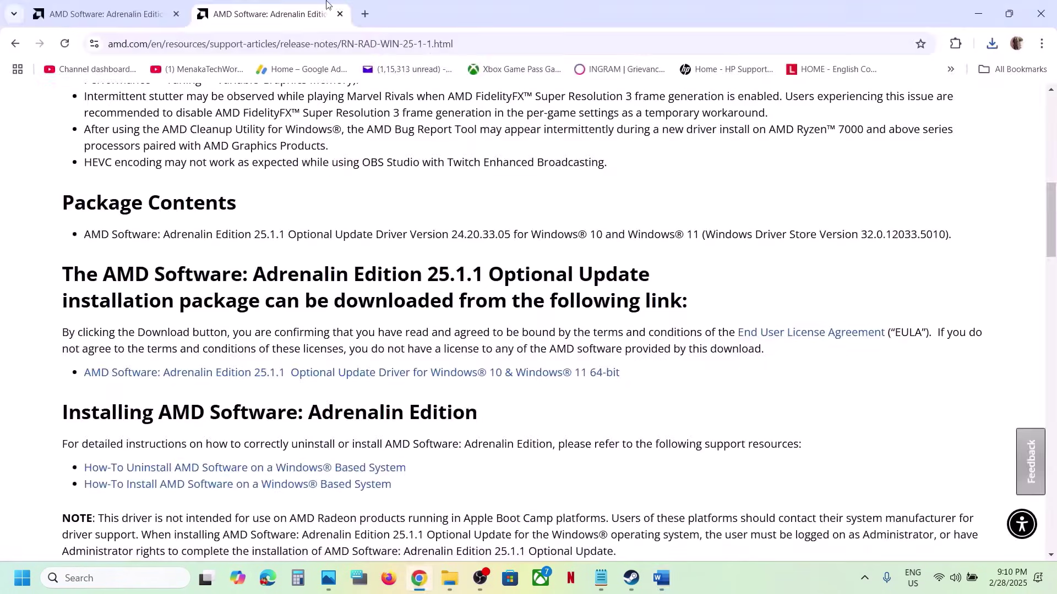
click(364, 14)
key(ctrl+v)
key(Return)
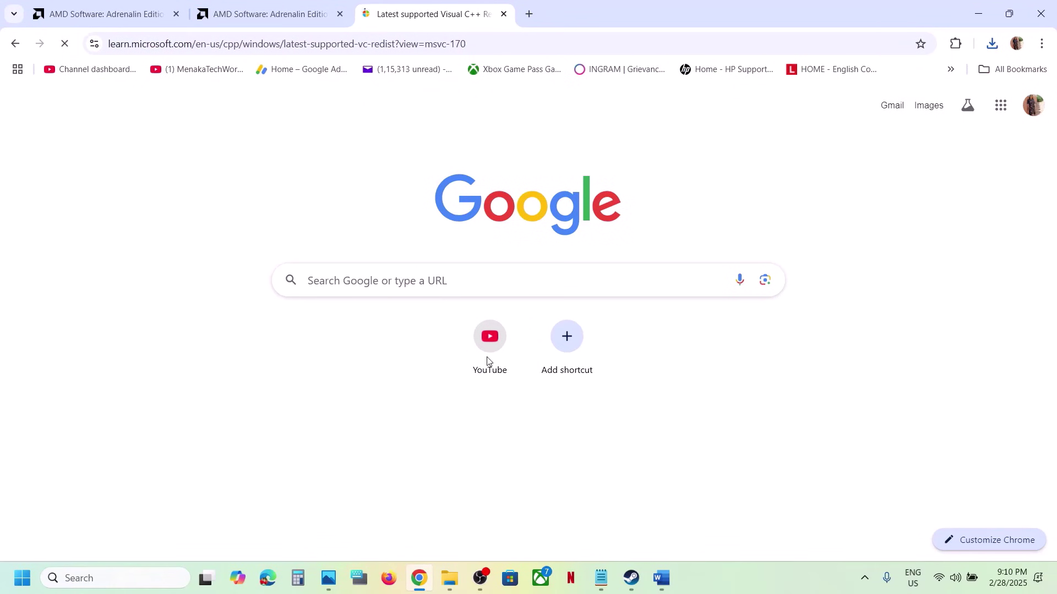
Step: Download the X86 redistributable from the Visual Studio 2015, 2017, 2019, and 2022 section, run its installer and start the repair
scroll(488, 360, down, 7)
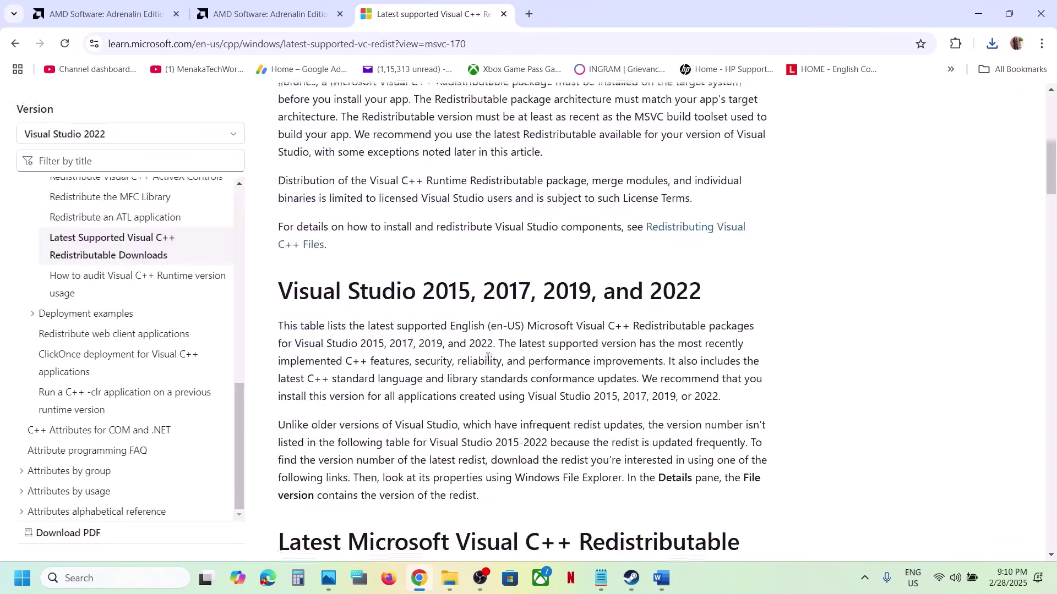
drag(428, 289, 722, 261)
scroll(724, 258, down, 10)
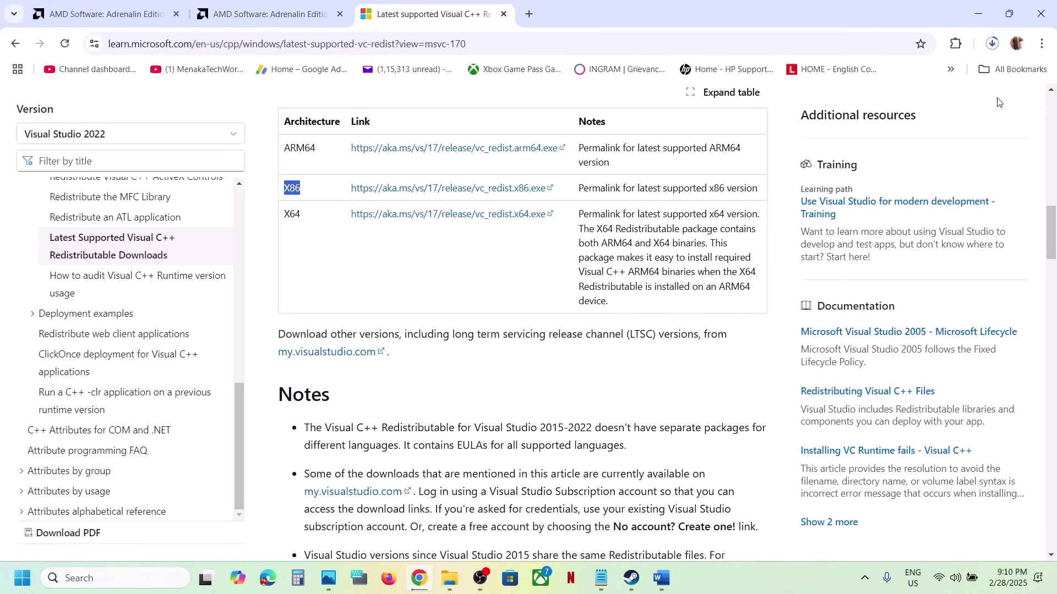
click(908, 77)
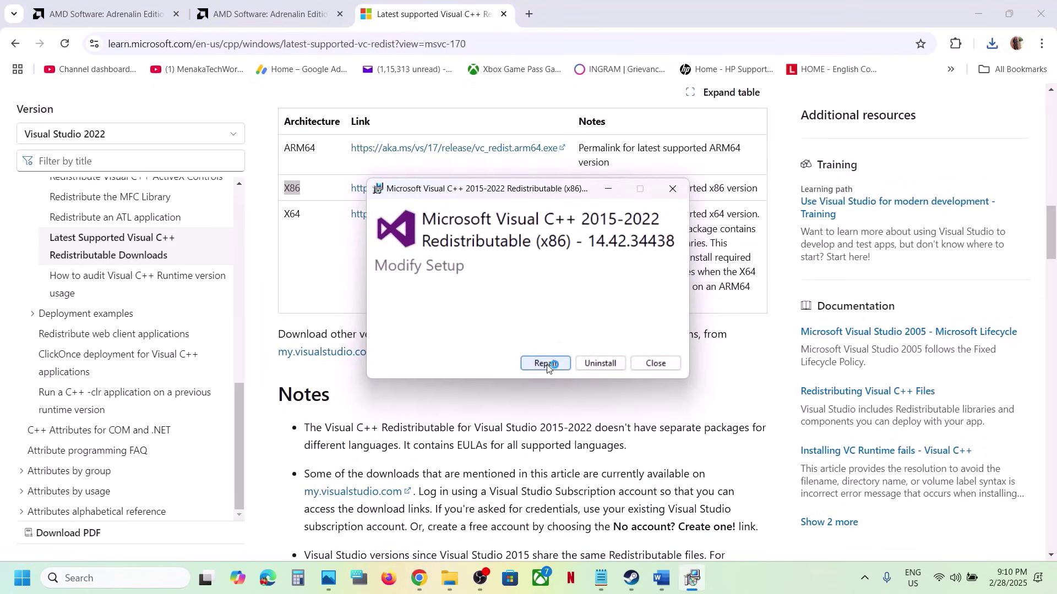
click(546, 364)
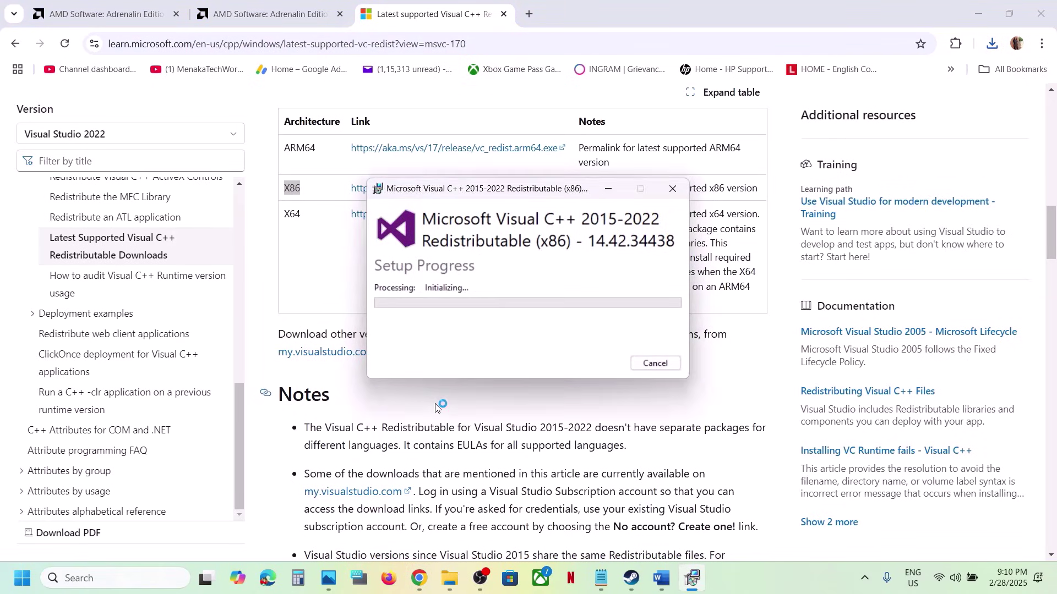
Step: Download the X64 Visual C++ redistributable and launch VC_redist.x64 (3).exe from the recent downloads
double_click(291, 215)
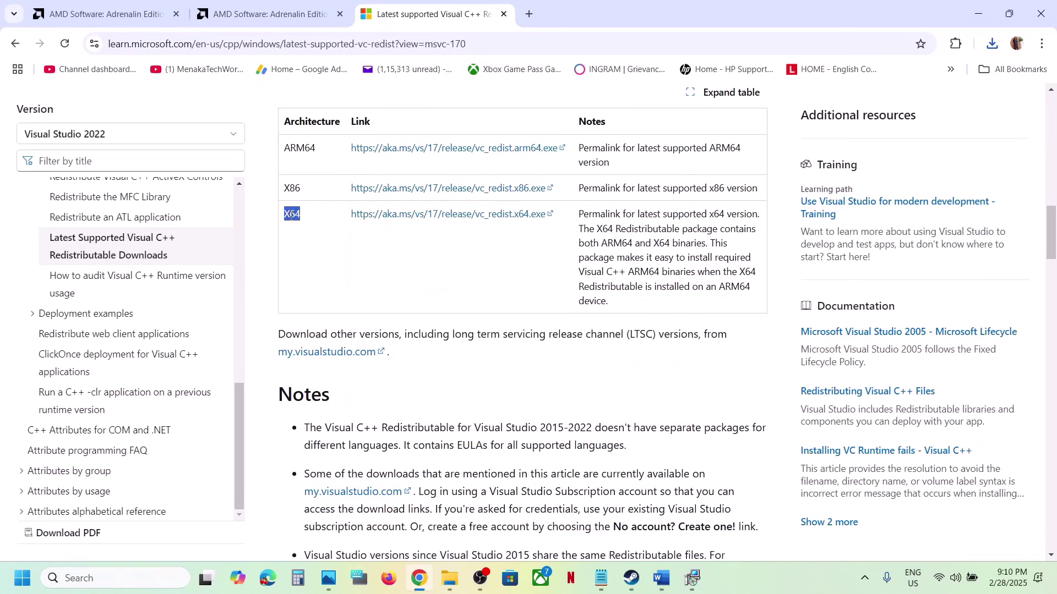
click(408, 218)
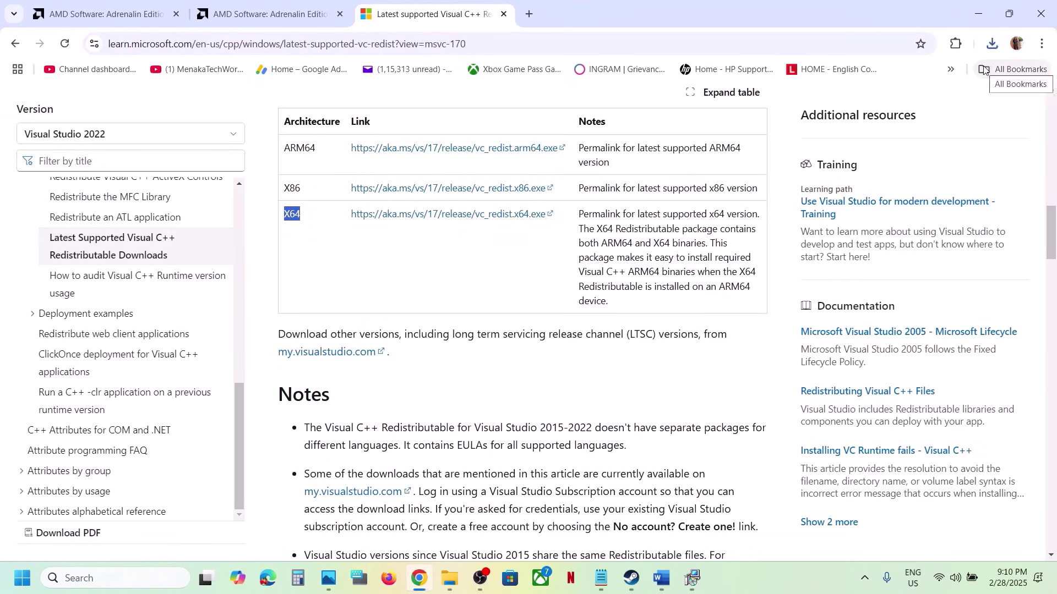
click(995, 48)
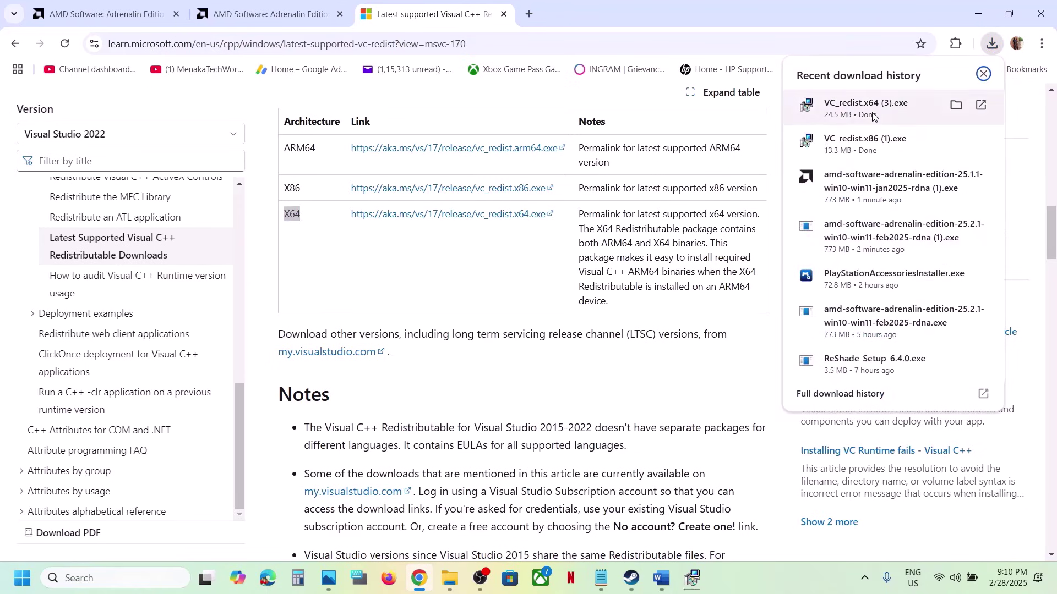
click(865, 109)
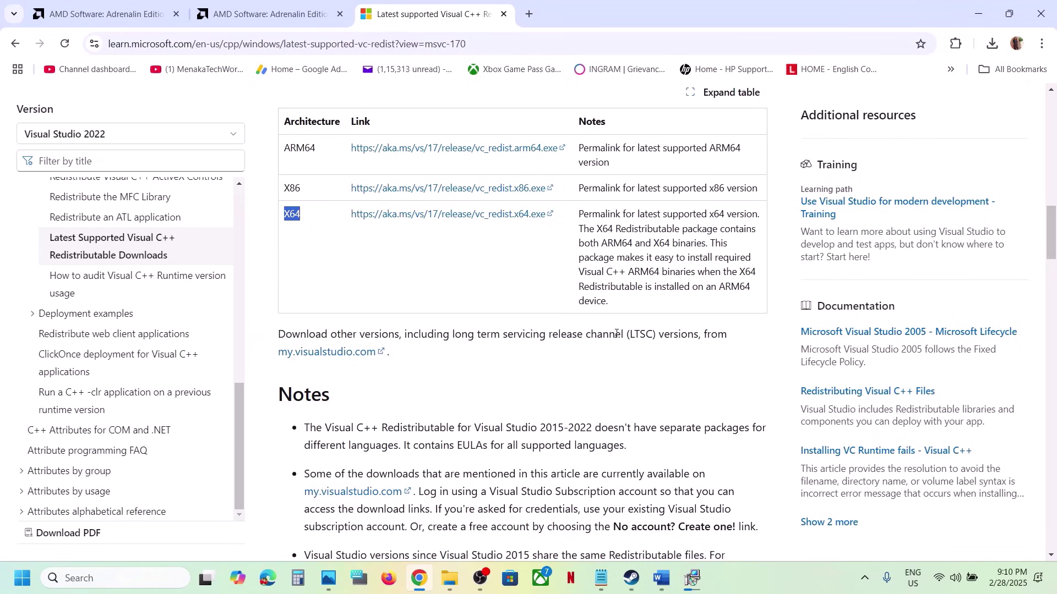
Step: Check the progress of the x86 redistributable setup, move its window aside and return to the download page
click(690, 581)
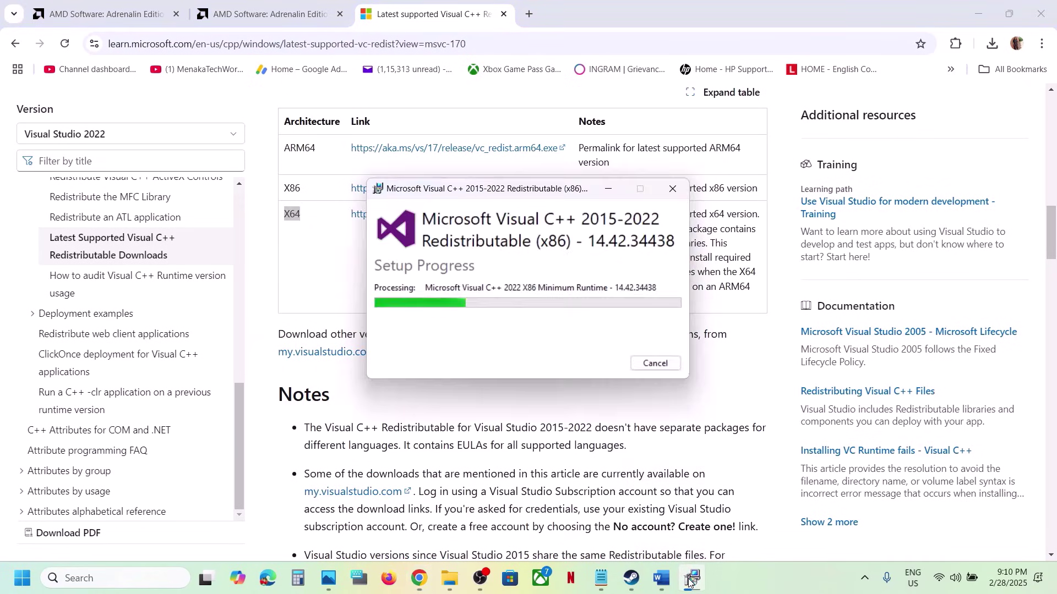
drag(564, 190, 660, 227)
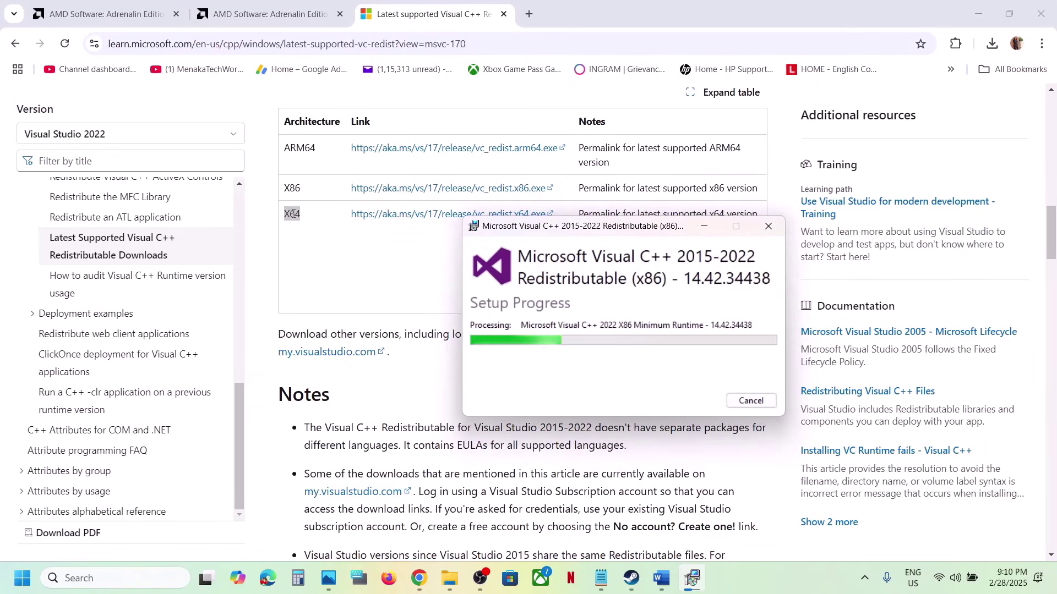
click(307, 236)
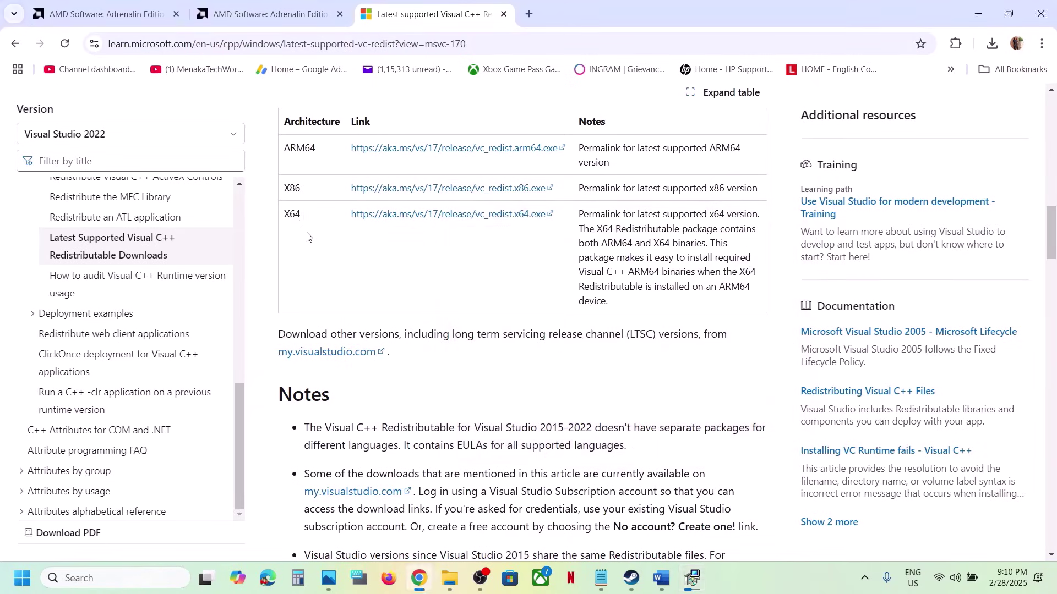
Step: Run the downloaded x64 redistributable installer and start its repair
click(992, 44)
click(905, 106)
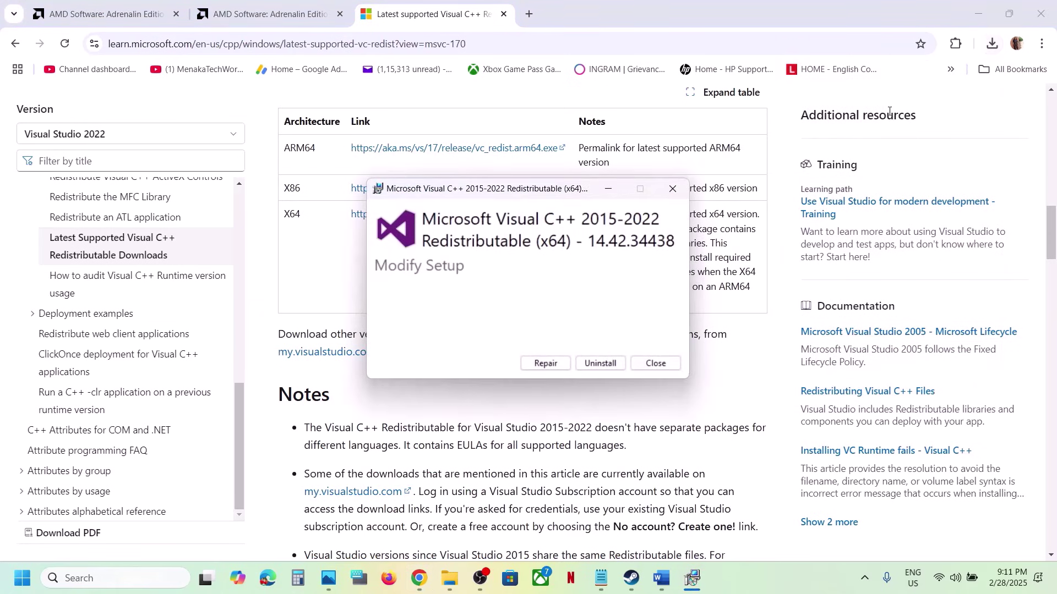
click(545, 363)
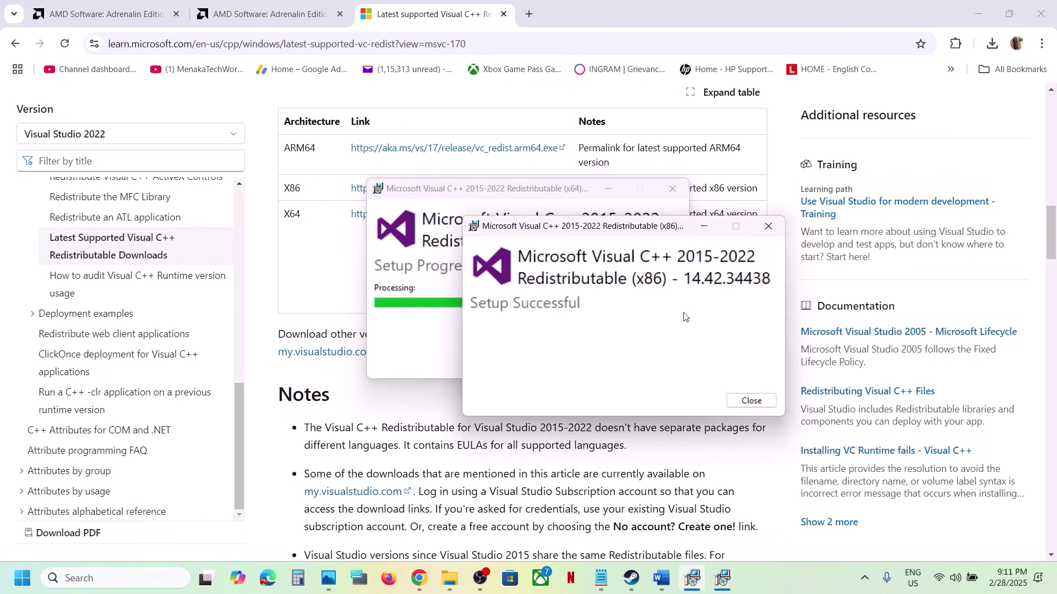
Step: Move the x86 setup window aside and close both the x64 and x86 redistributable setup windows
drag(552, 229, 767, 235)
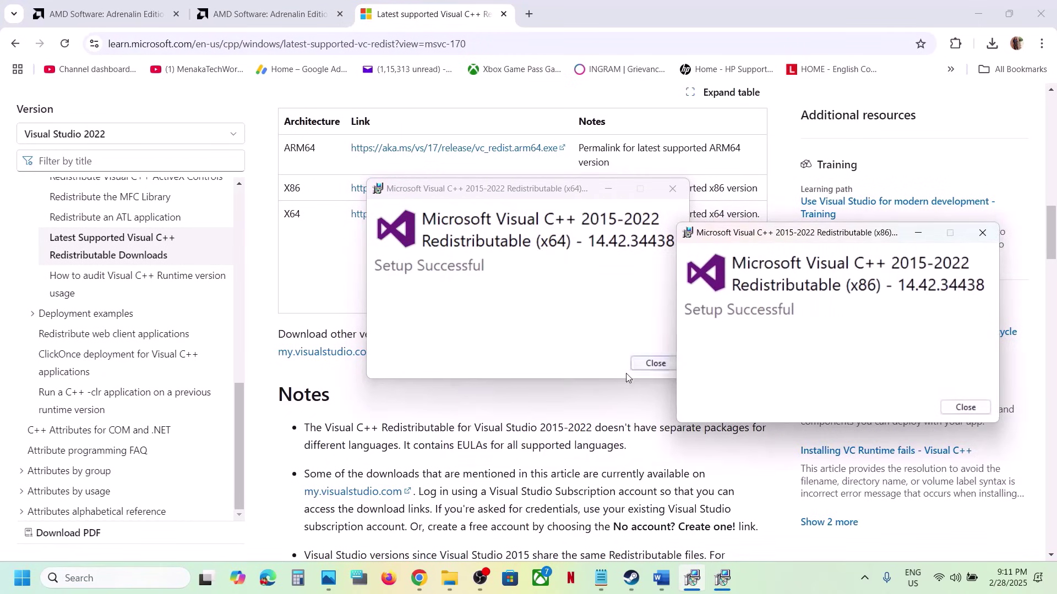
click(655, 363)
click(964, 408)
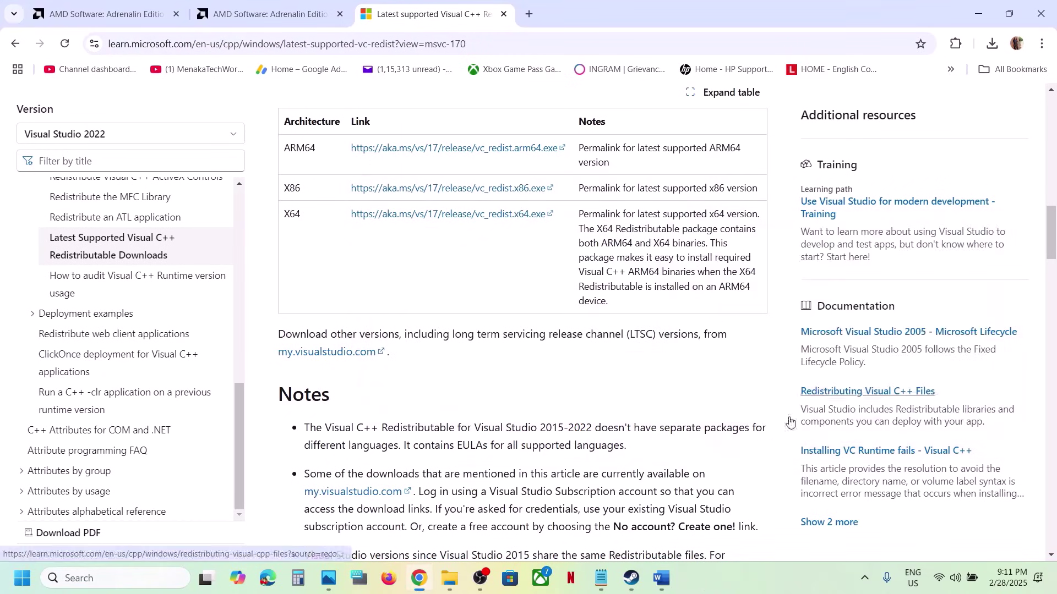
Step: Show the Restart power option without restarting the computer, and return to the Word document
click(22, 578)
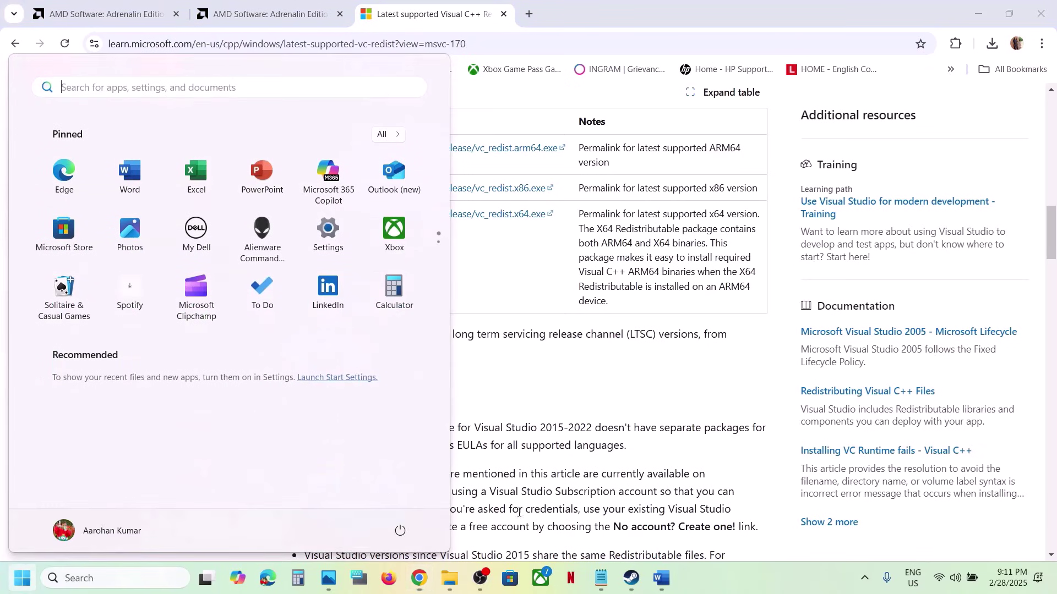
click(401, 531)
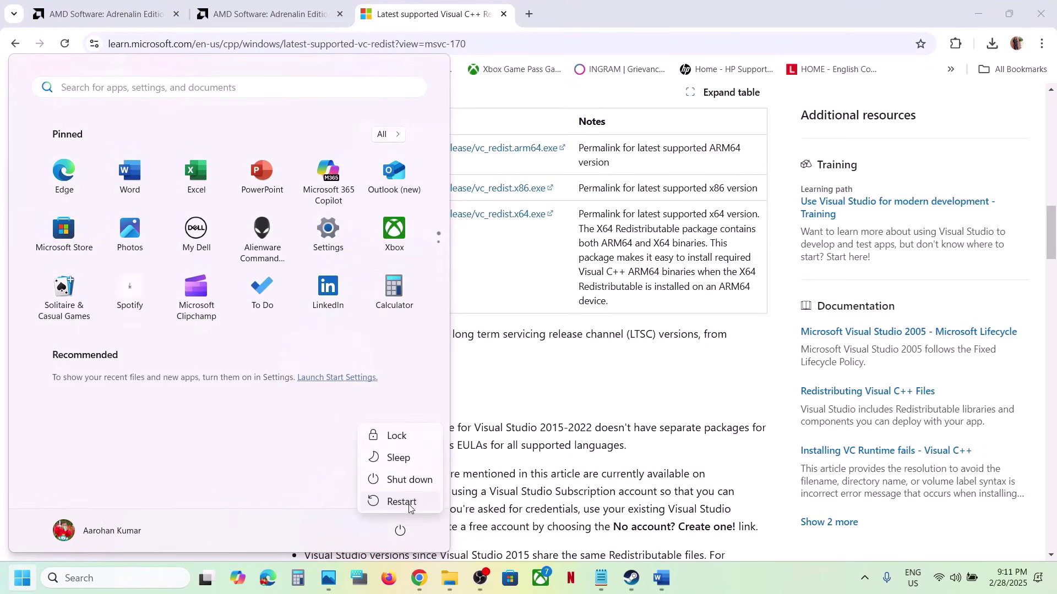
click(631, 579)
click(661, 578)
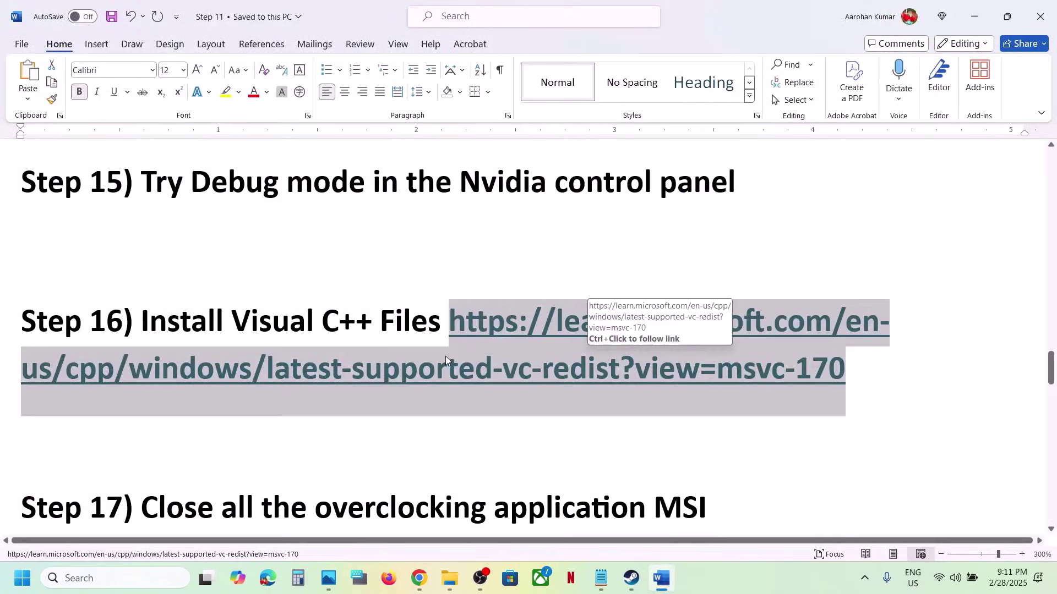
Step: Copy "MSI Afterburner" from Step 17 of the Word document, search Windows for it and launch the app
scroll(446, 357, down, 3)
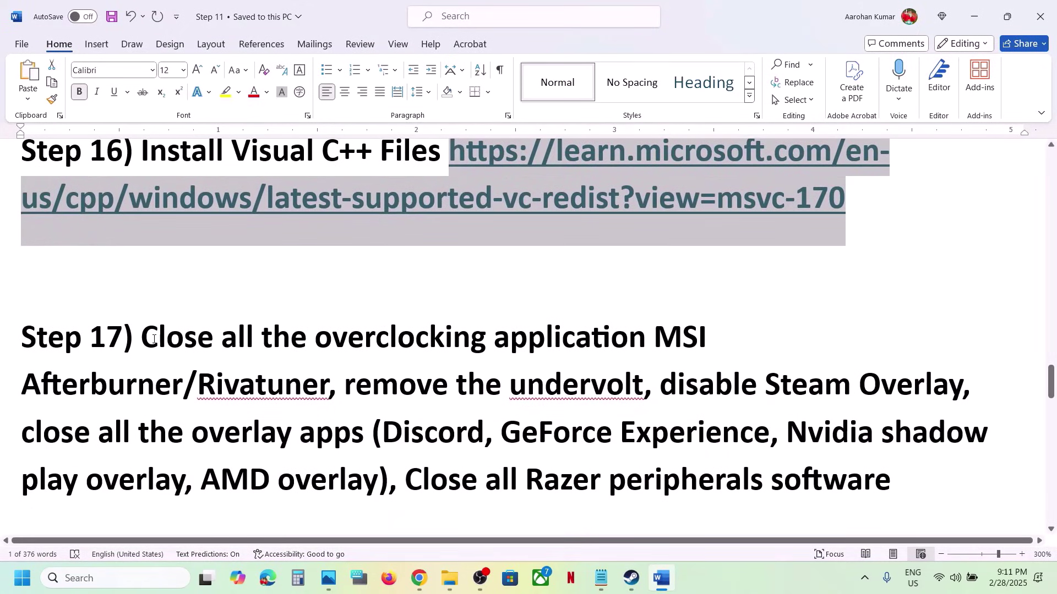
drag(153, 339, 181, 385)
click(656, 335)
key(ctrl+c)
key(super+s)
key(ctrl+v)
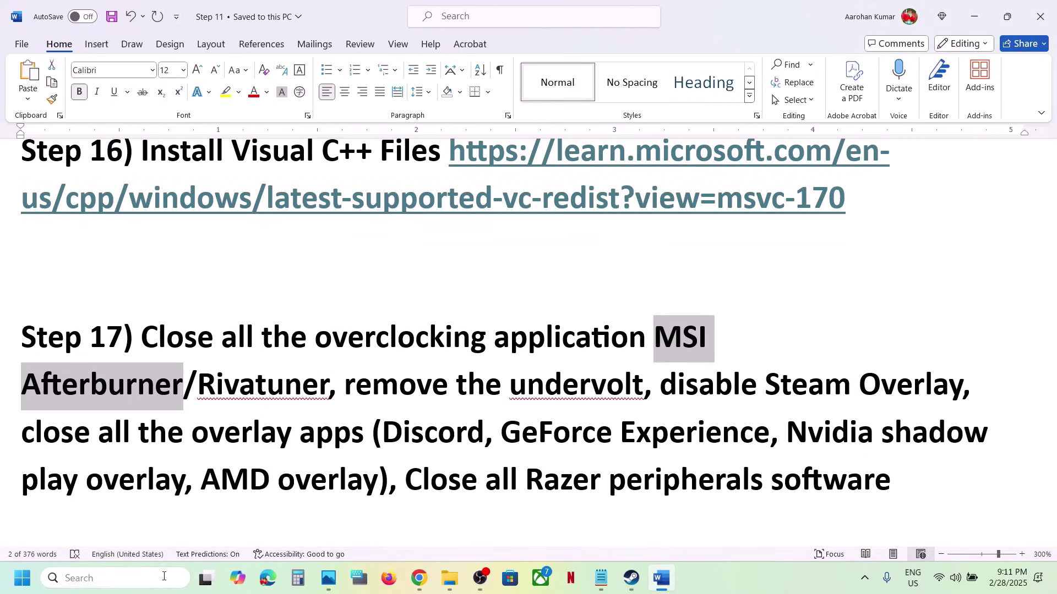
click(125, 153)
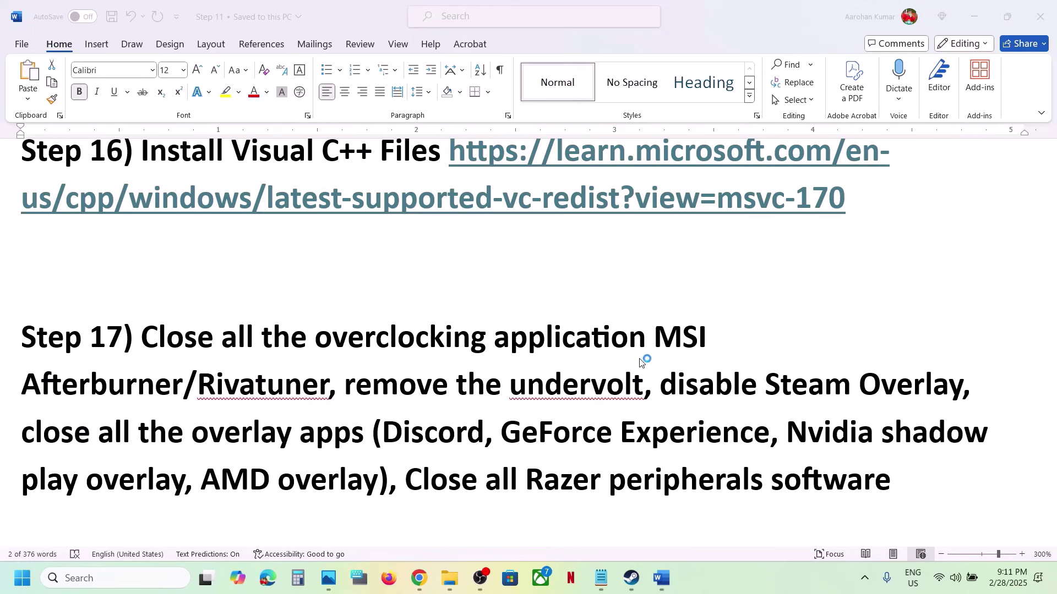
Step: Search Windows for "riva" and launch RivaTuner Statistics Server
click(101, 582)
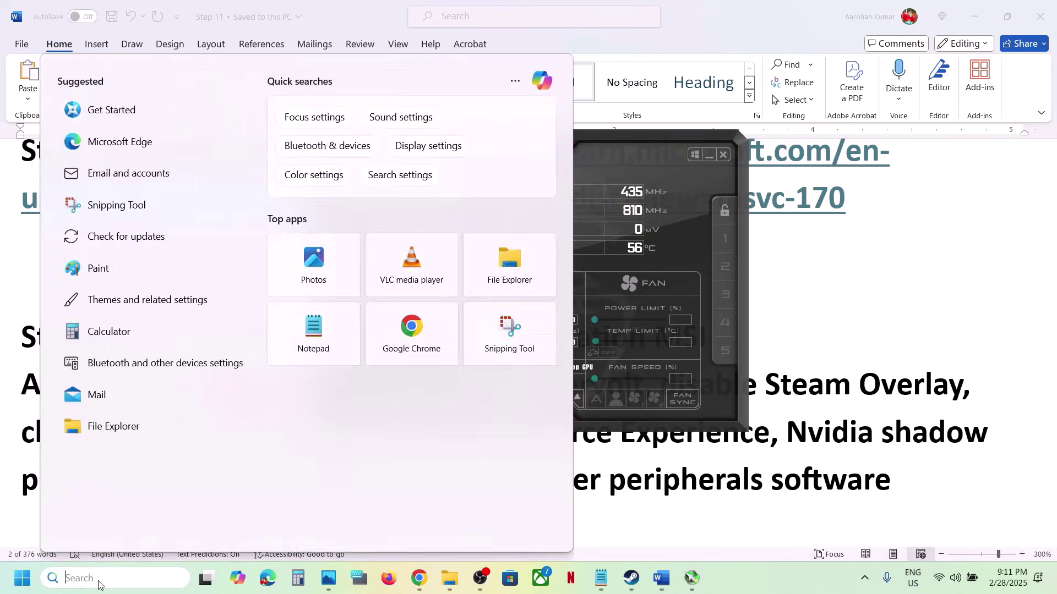
text(riva)
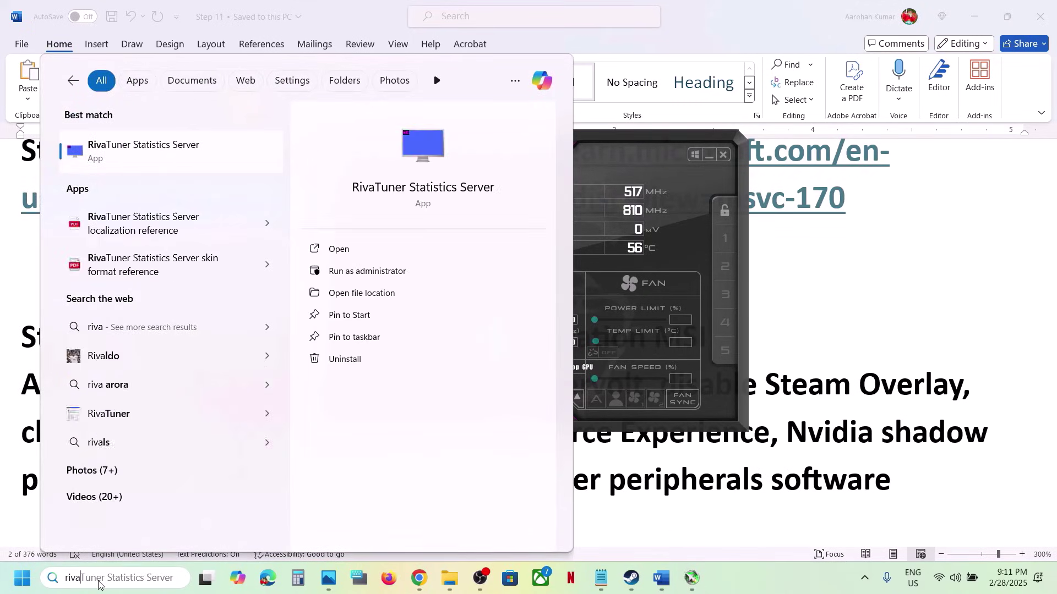
key(Return)
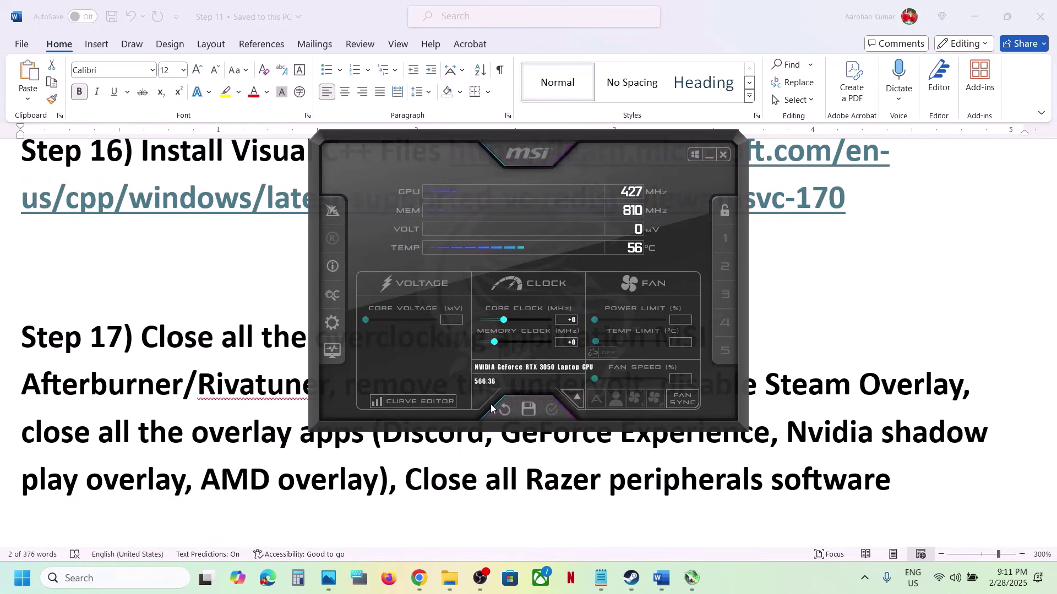
Step: Minimize the MSI Afterburner window, and exit both MSI Afterburner and RivaTuner Statistics Server running in the background
click(708, 154)
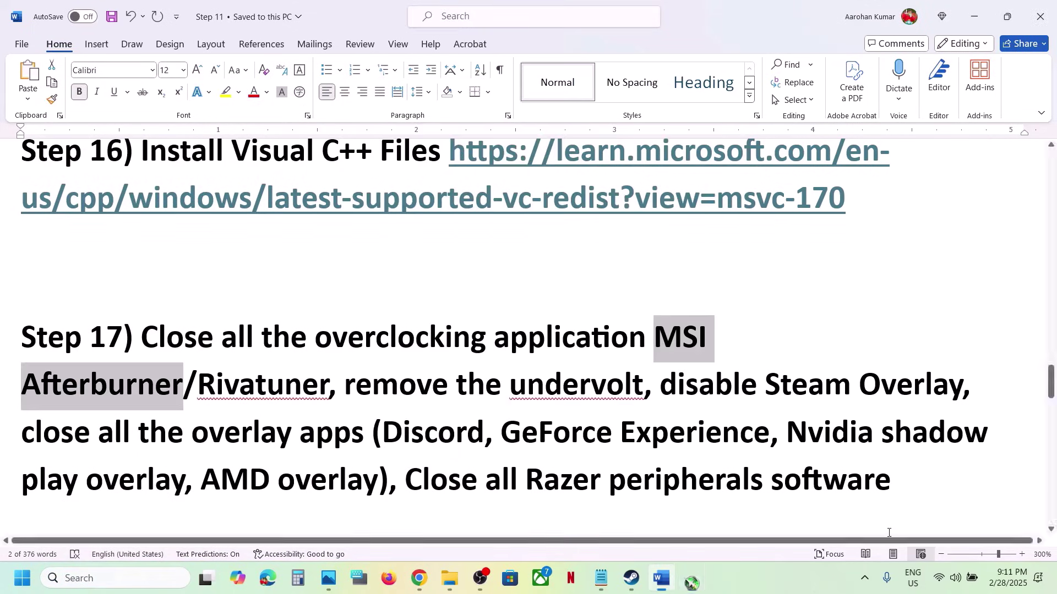
click(865, 583)
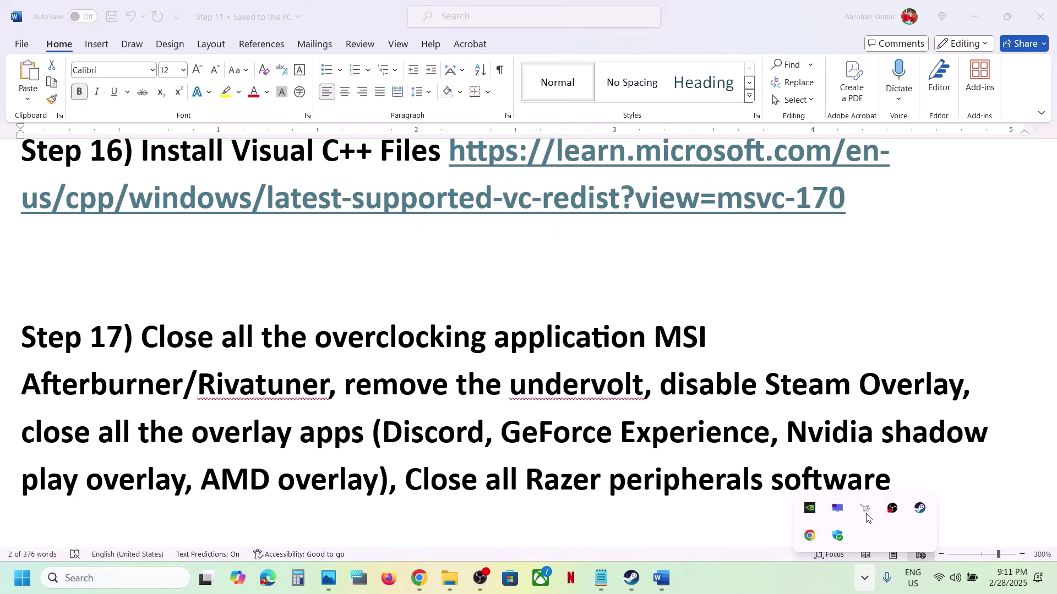
right_click(866, 515)
click(894, 505)
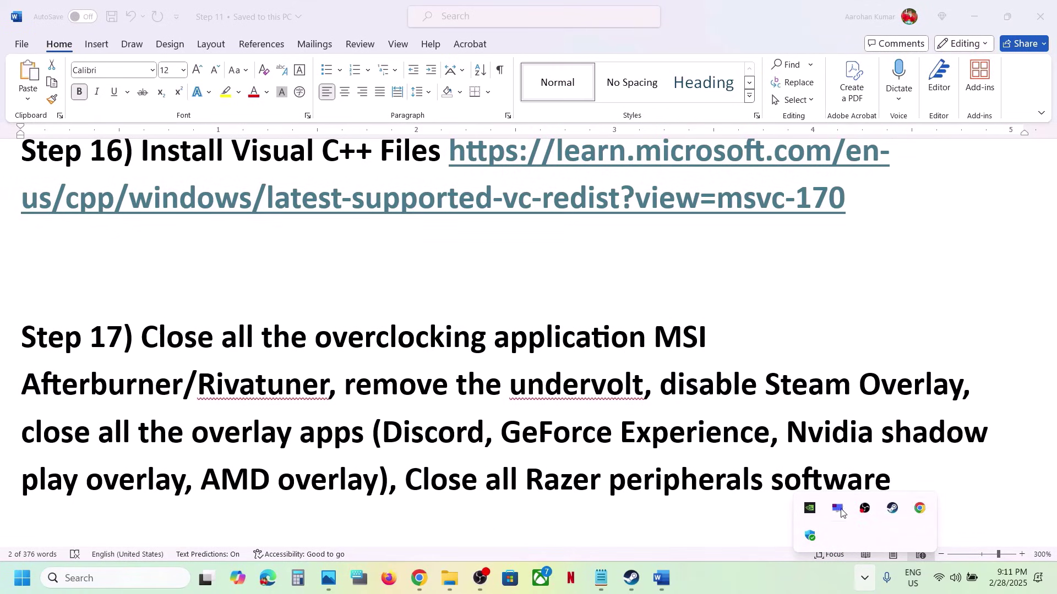
right_click(840, 512)
click(876, 537)
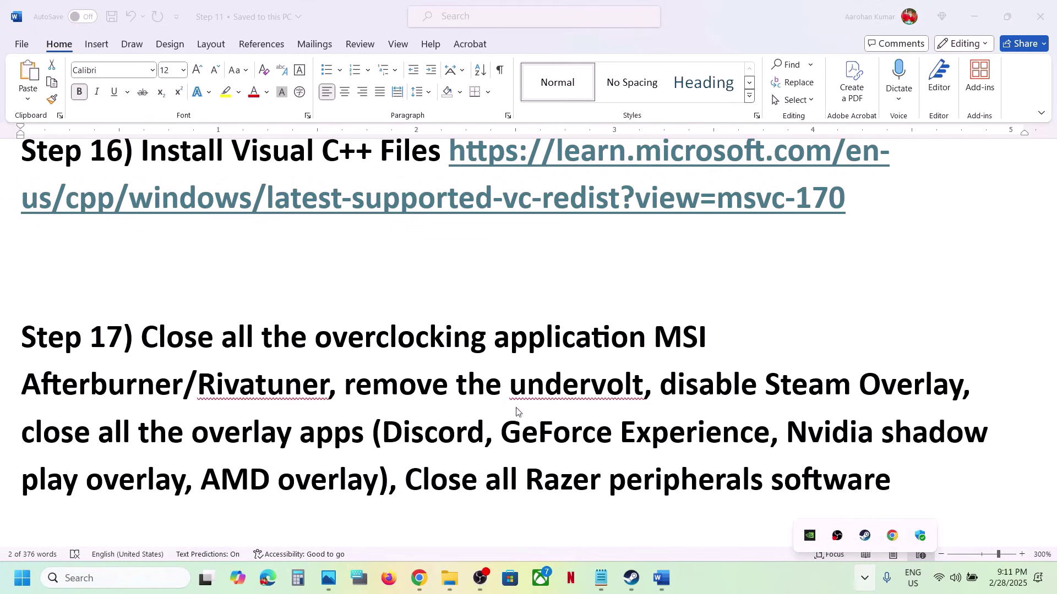
Step: Review the undervolt instruction in Step 17 of the Word document and highlight "disable Steam Overlay"
drag(213, 346, 425, 383)
click(426, 383)
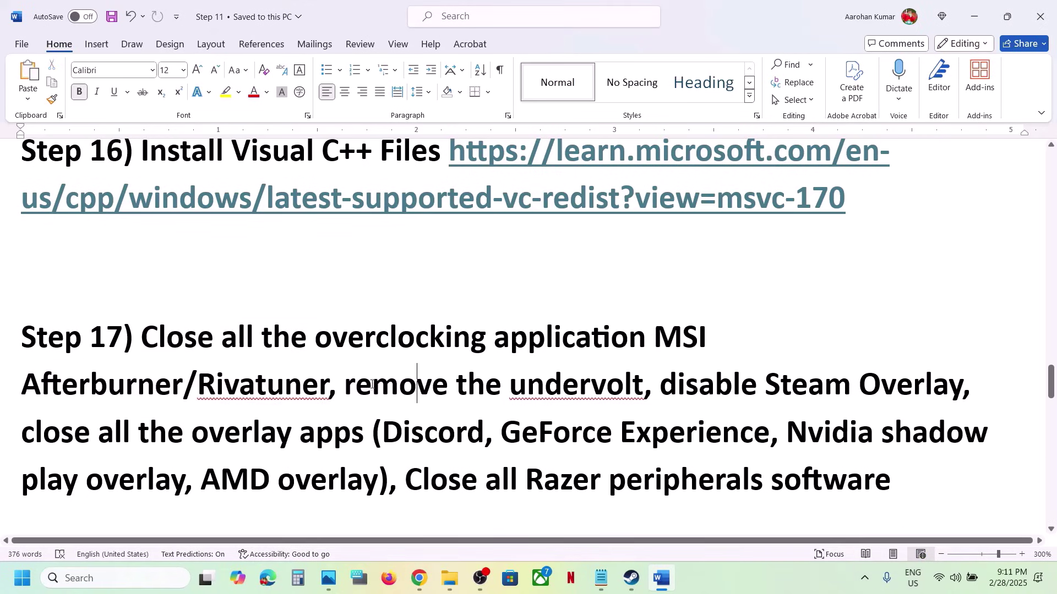
drag(353, 386, 967, 386)
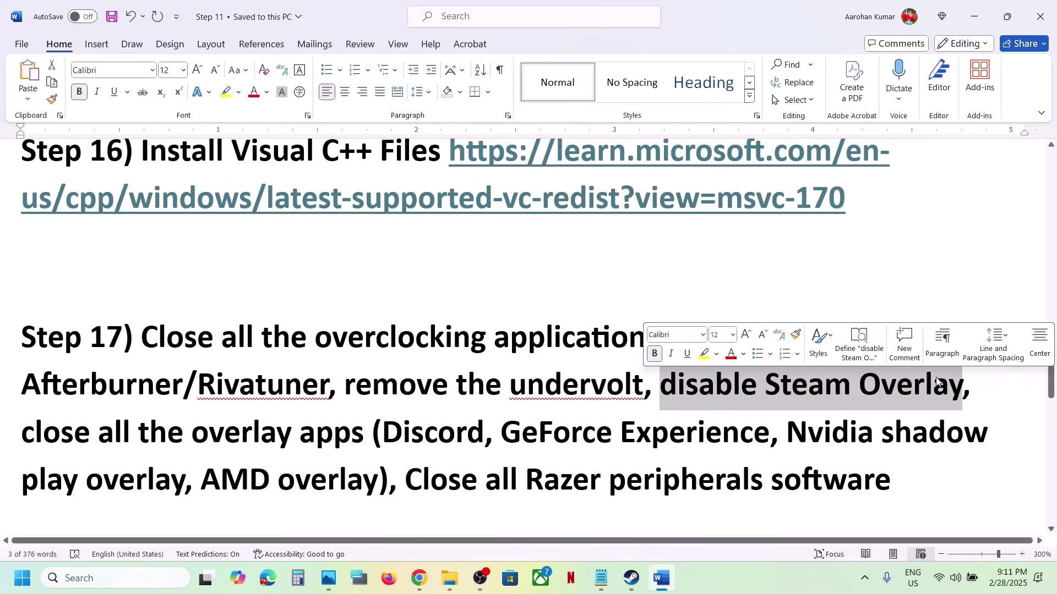
Step: Switch to Steam and turn off the in-game Steam Overlay in the properties of Monster Hunter Wilds
click(631, 579)
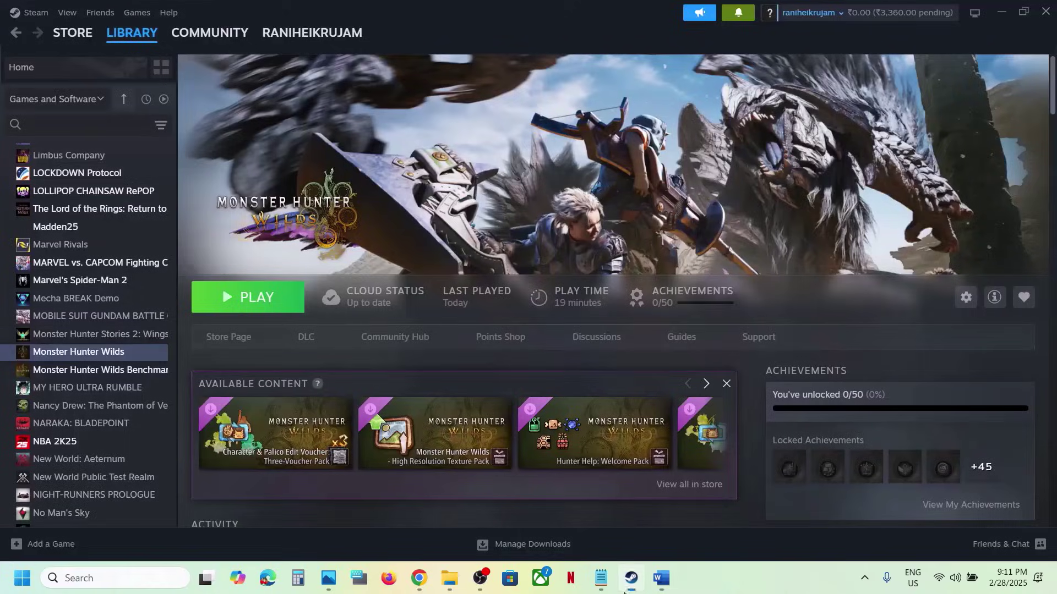
right_click(67, 364)
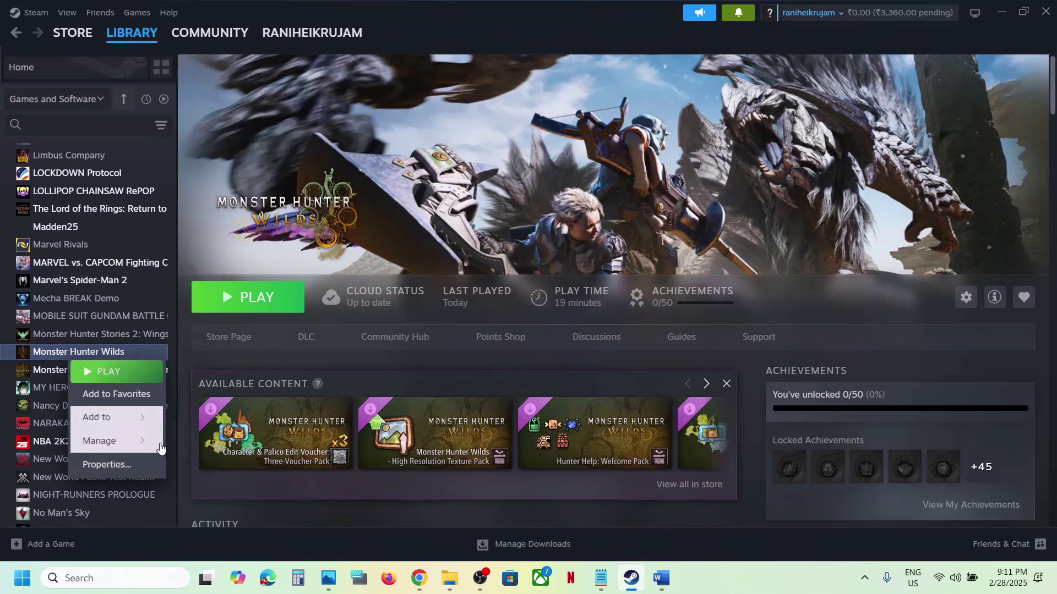
click(108, 465)
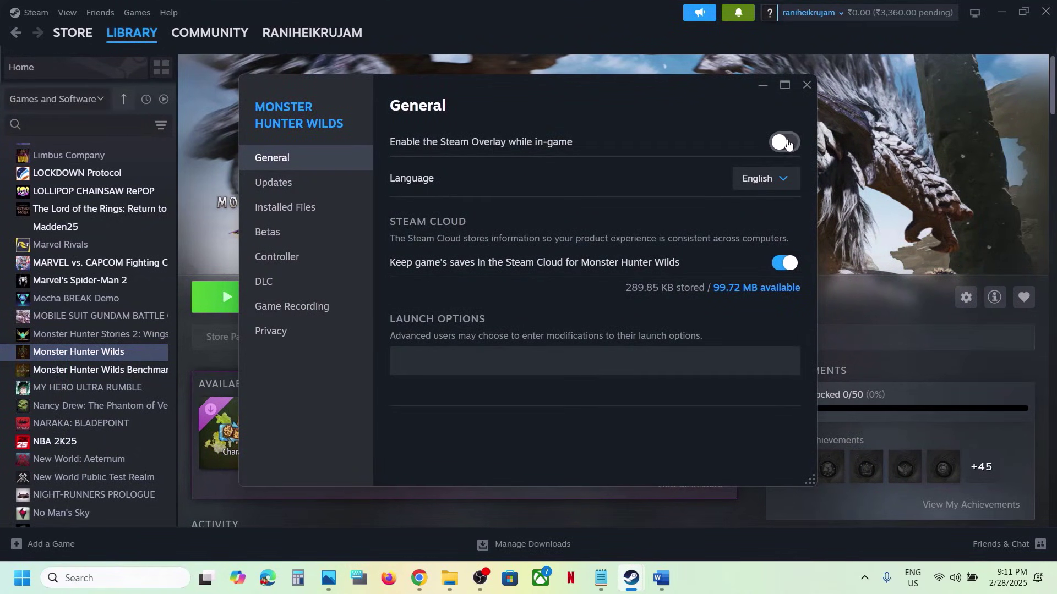
click(808, 84)
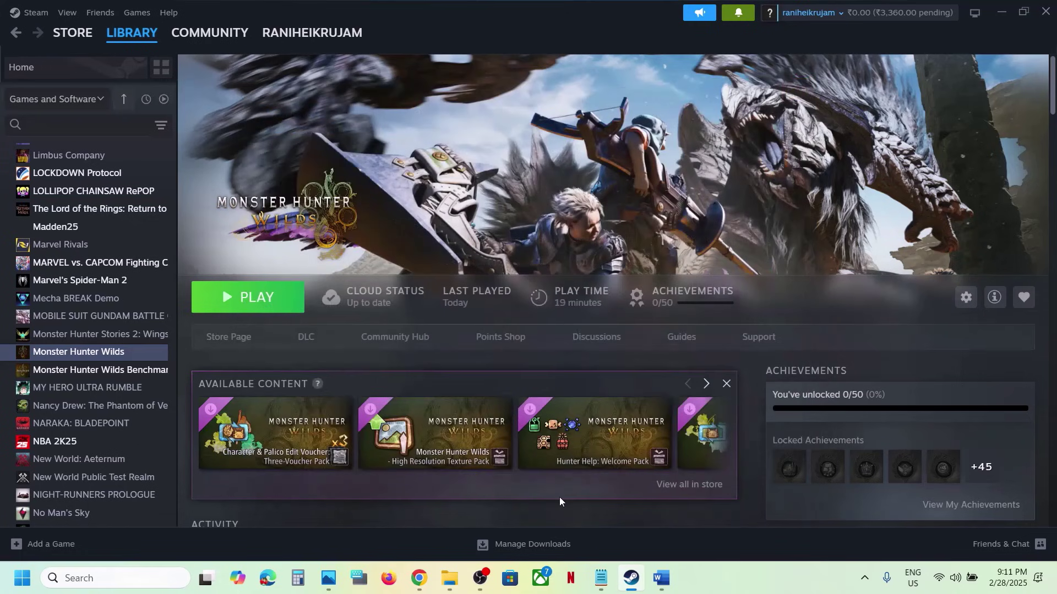
Step: Highlight Discord in Step 17 of the Word document, and check the NVIDIA overlay setting in the NVIDIA app
click(659, 576)
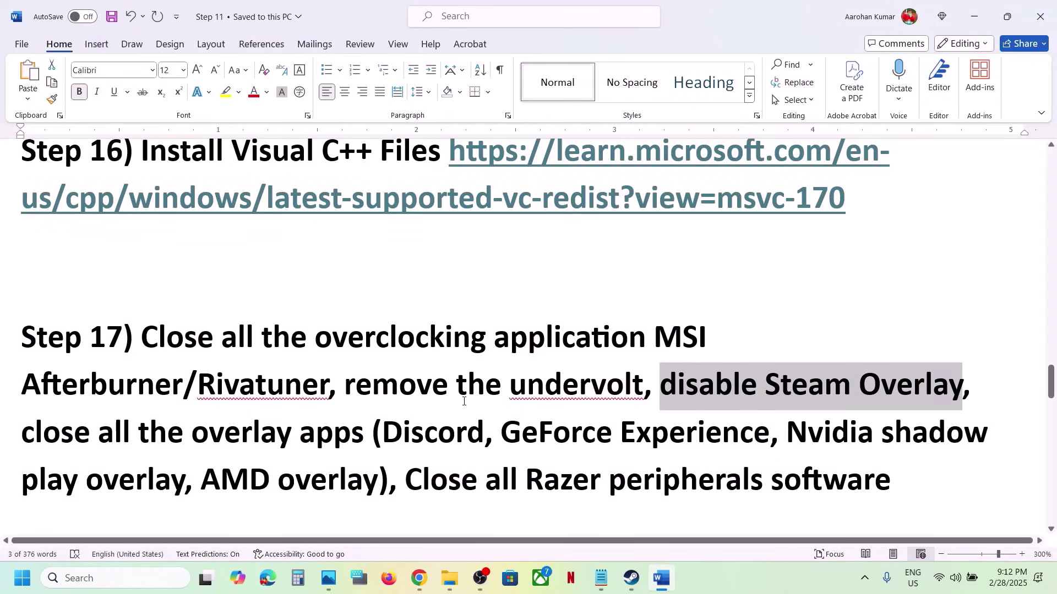
drag(389, 425, 467, 432)
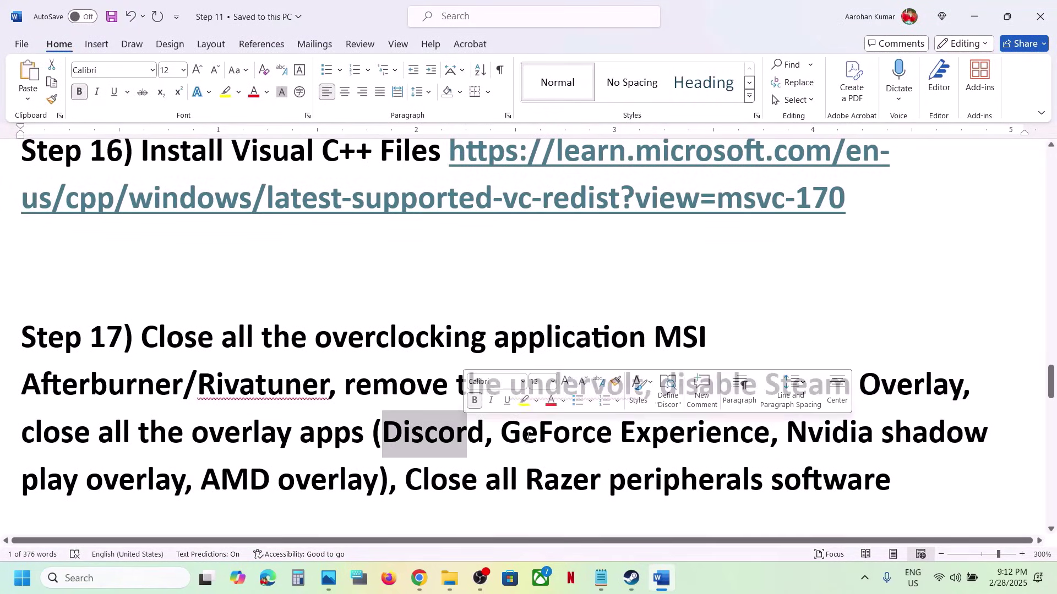
click(102, 579)
text(nvid)
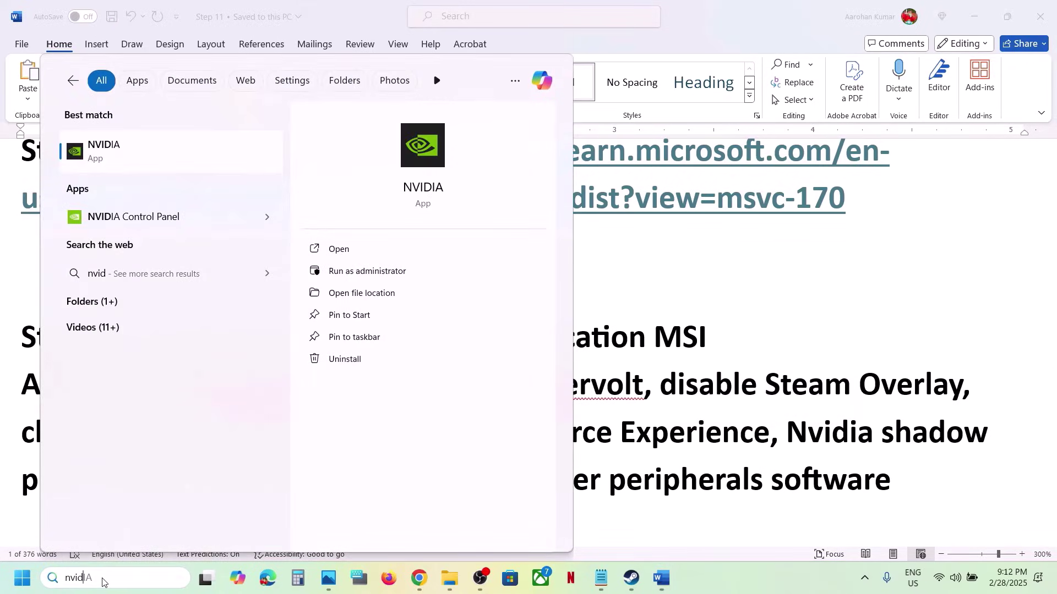
key(Return)
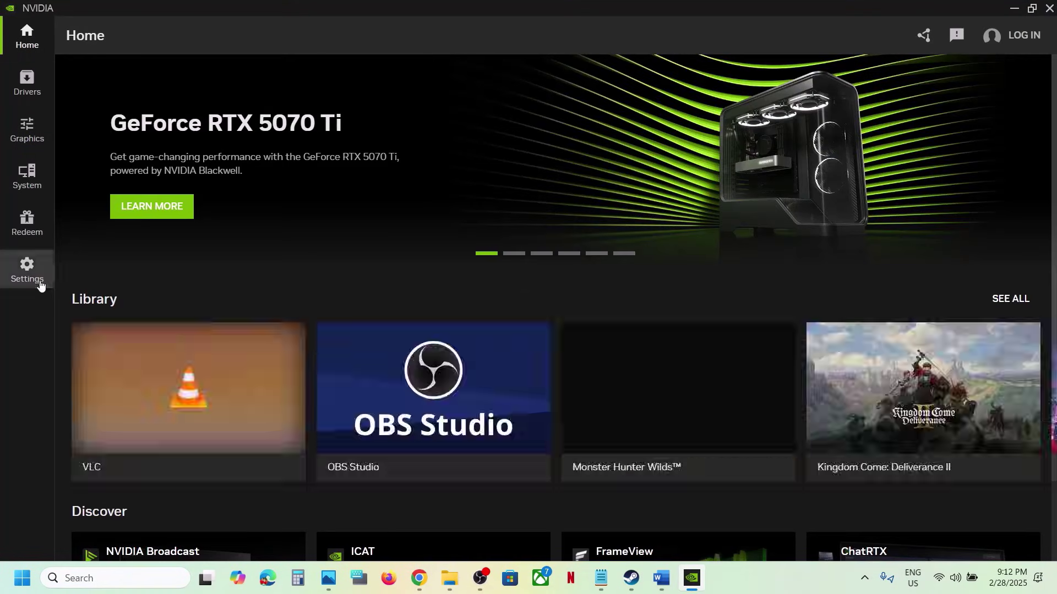
click(39, 283)
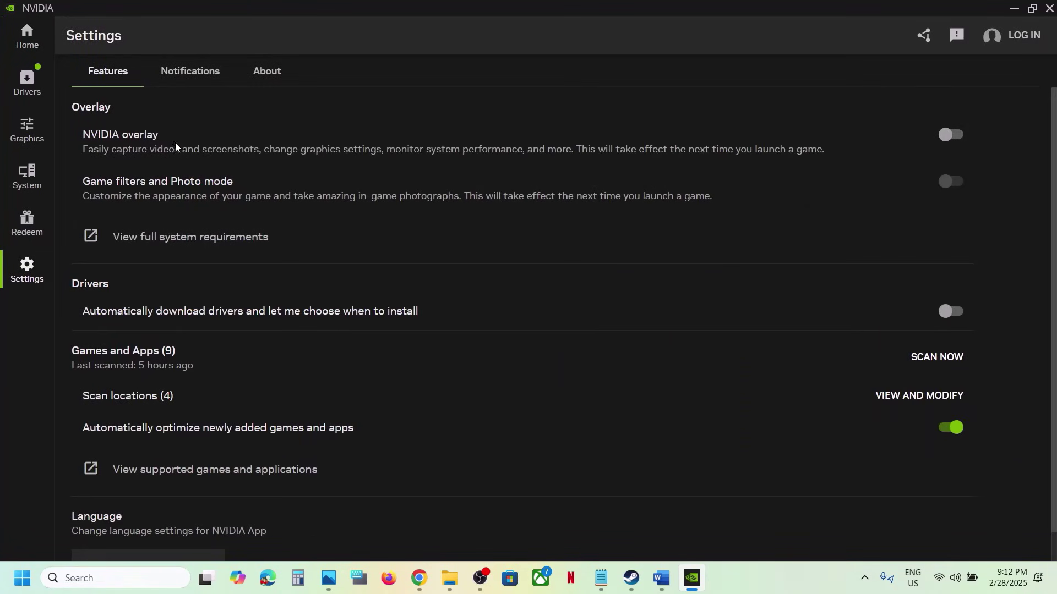
click(1050, 8)
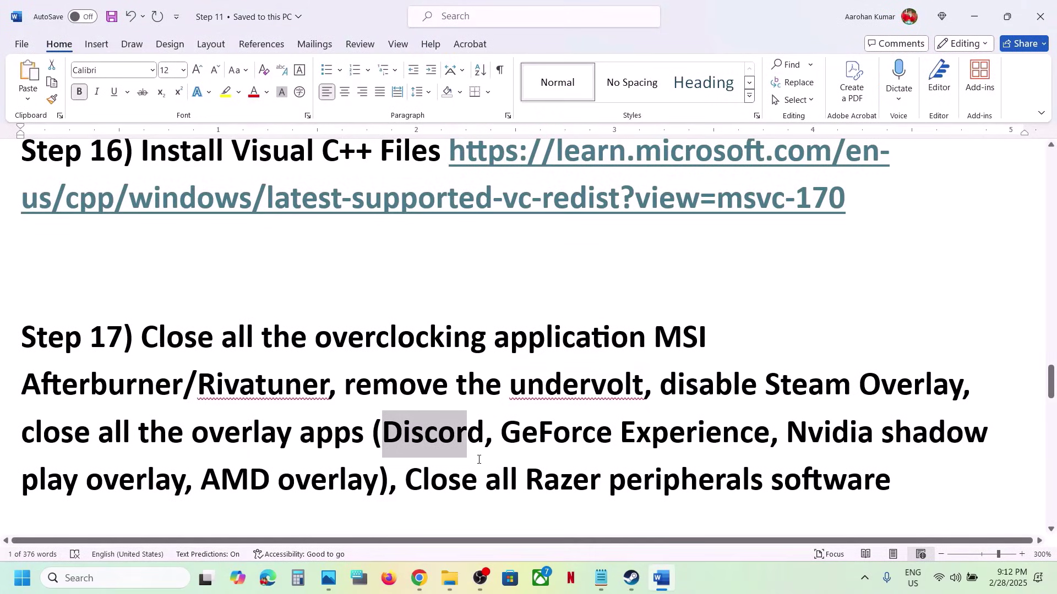
Step: Review the rest of Step 17 in the document, highlighting "close all the overlay apps" and "Close all Razer peripherals software"
drag(64, 437, 366, 432)
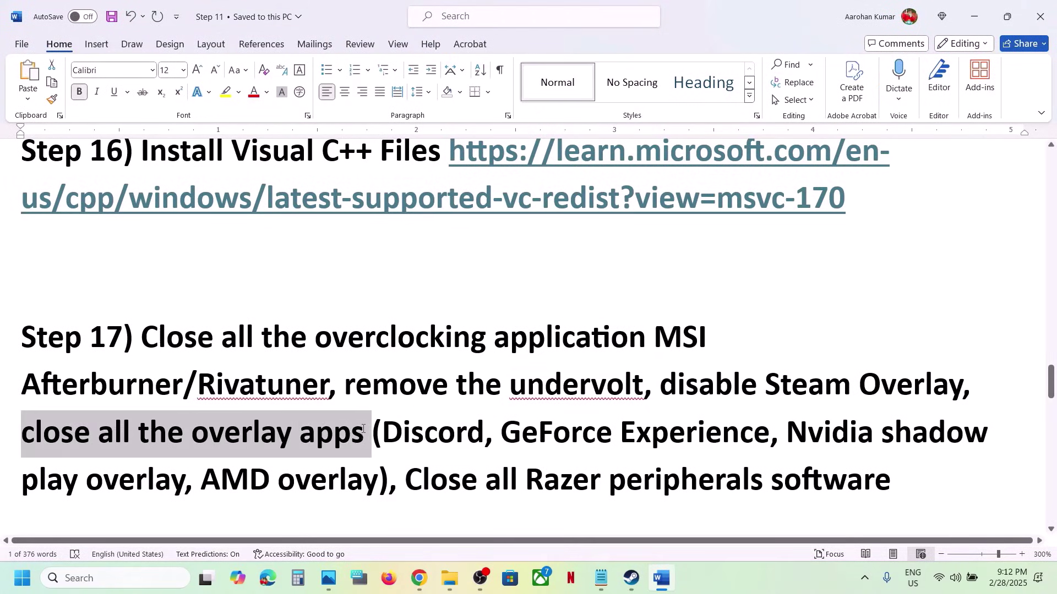
scroll(417, 396, down, 3)
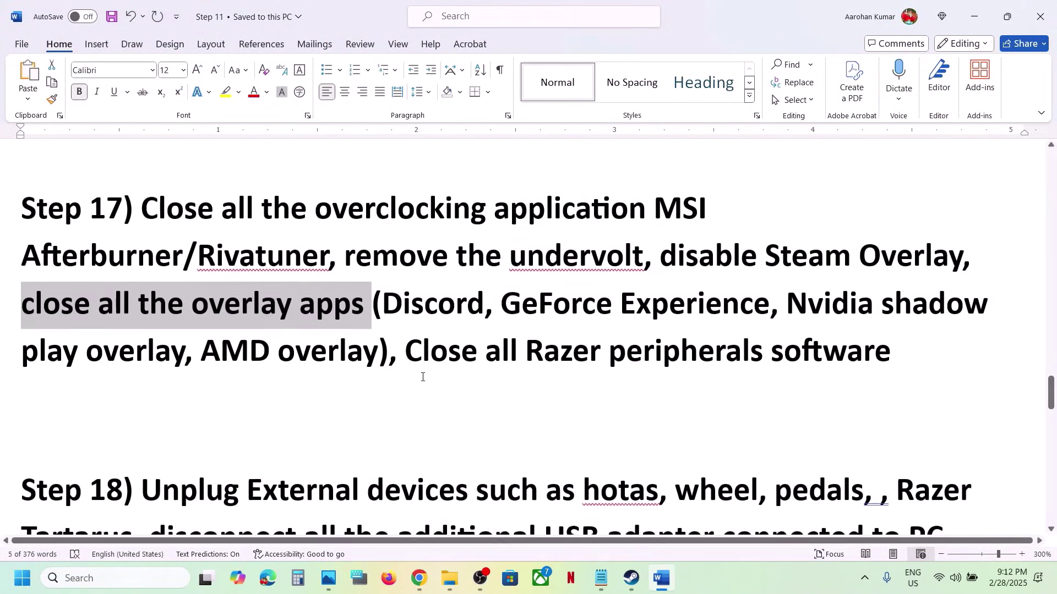
drag(412, 355, 799, 348)
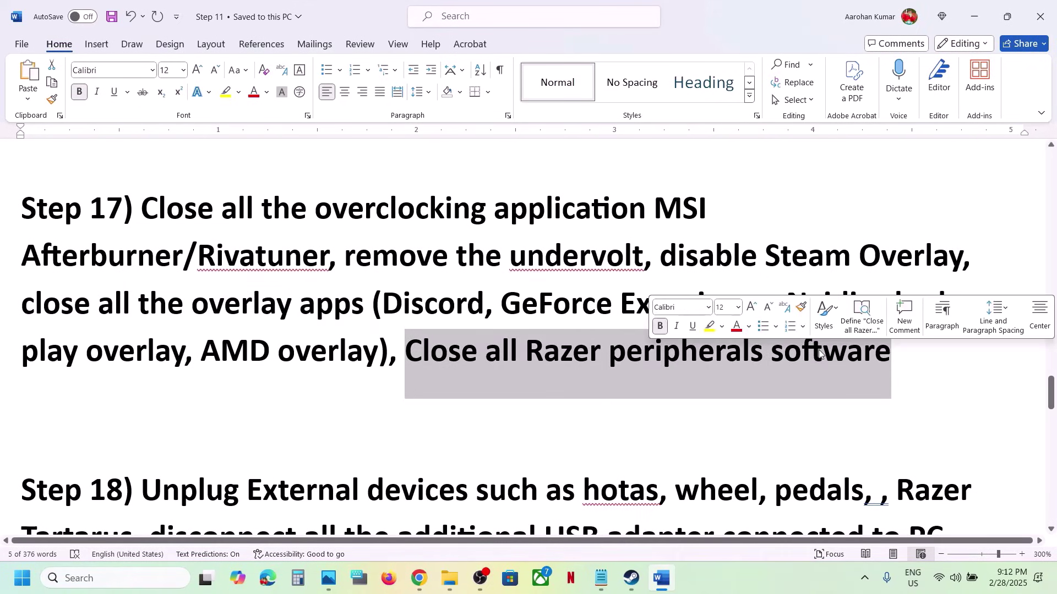
Step: Review Step 18 on unplugging external devices, controllers and extra monitors and closing lighting software, highlighting each instruction
scroll(287, 354, down, 3)
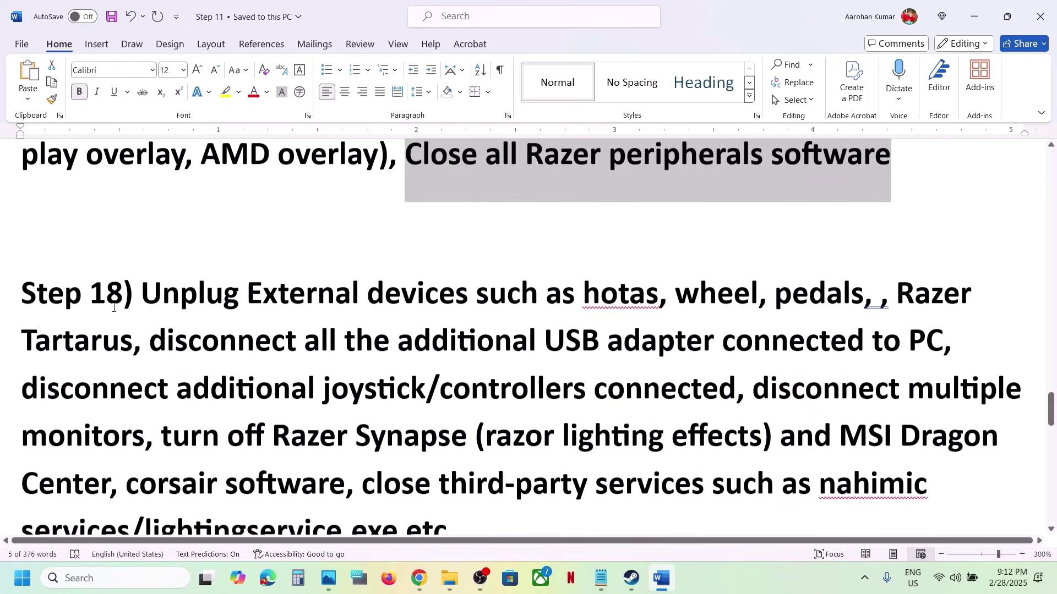
drag(142, 293, 871, 340)
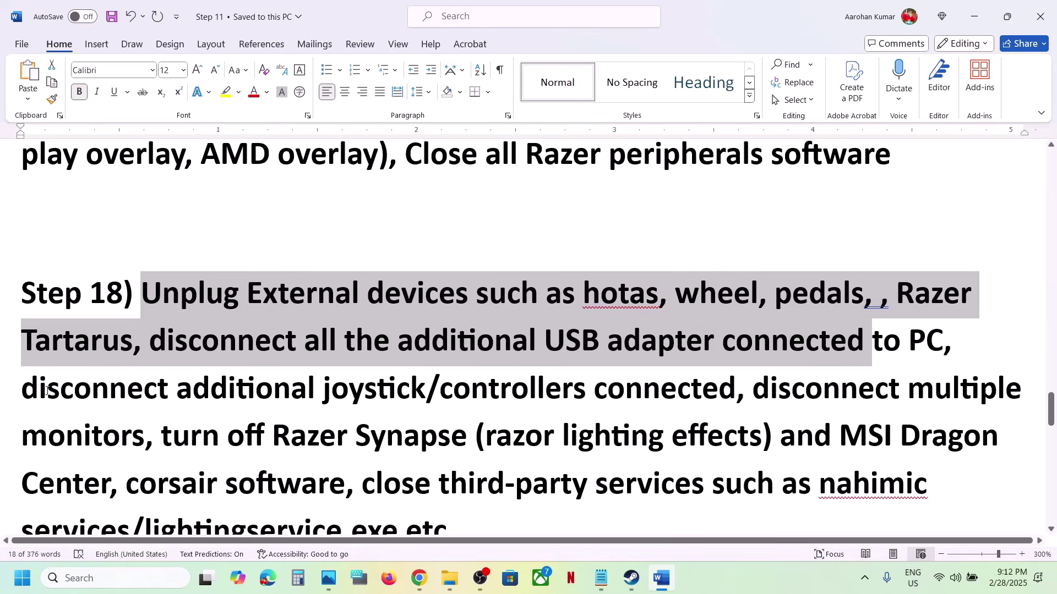
drag(47, 391, 469, 397)
drag(572, 393, 664, 395)
scroll(664, 395, down, 1)
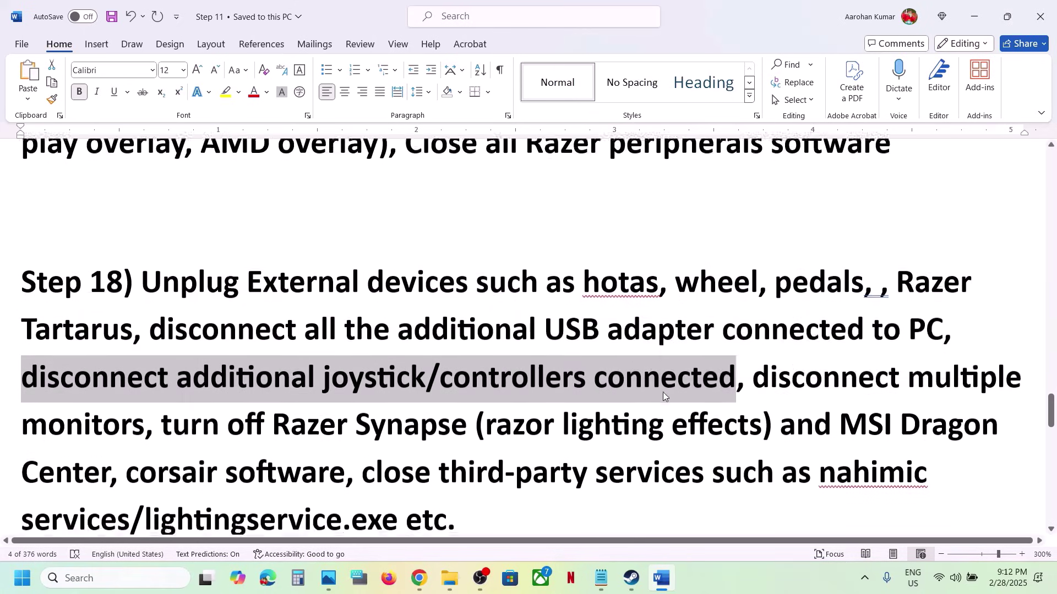
click(664, 392)
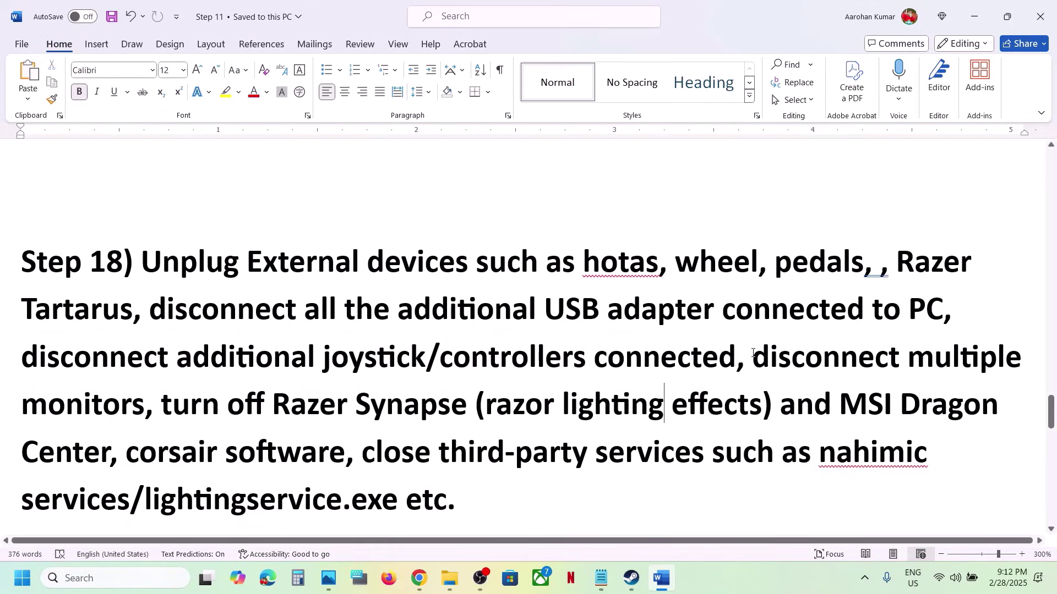
drag(754, 354, 151, 423)
scroll(160, 386, down, 2)
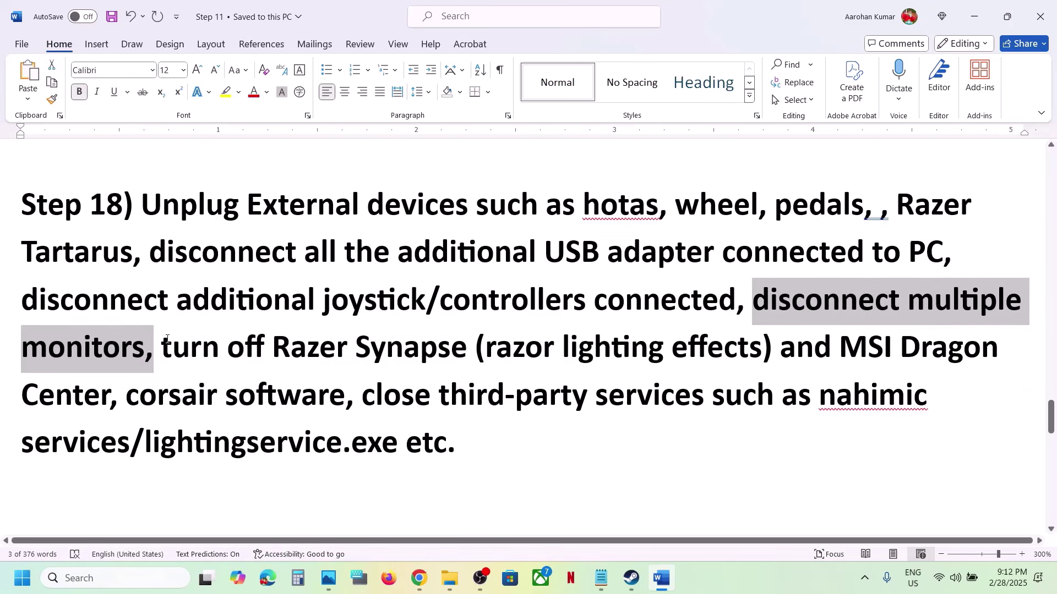
drag(167, 339, 459, 444)
Step: Highlight part of the Step 19 heading in the document, and check for updates in Windows Update
scroll(459, 444, down, 5)
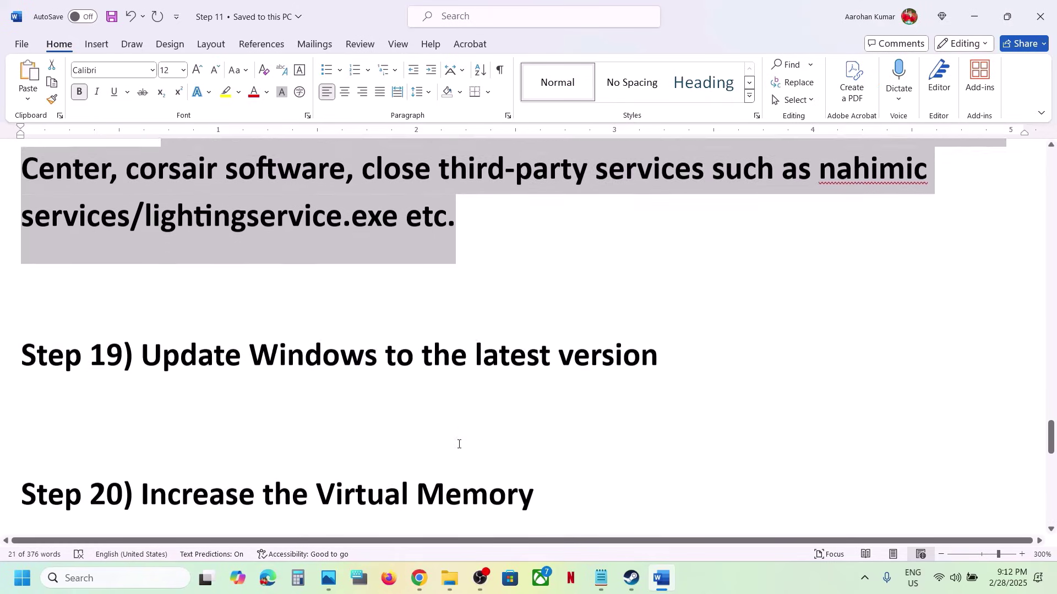
scroll(459, 444, up, 1)
drag(224, 406, 743, 361)
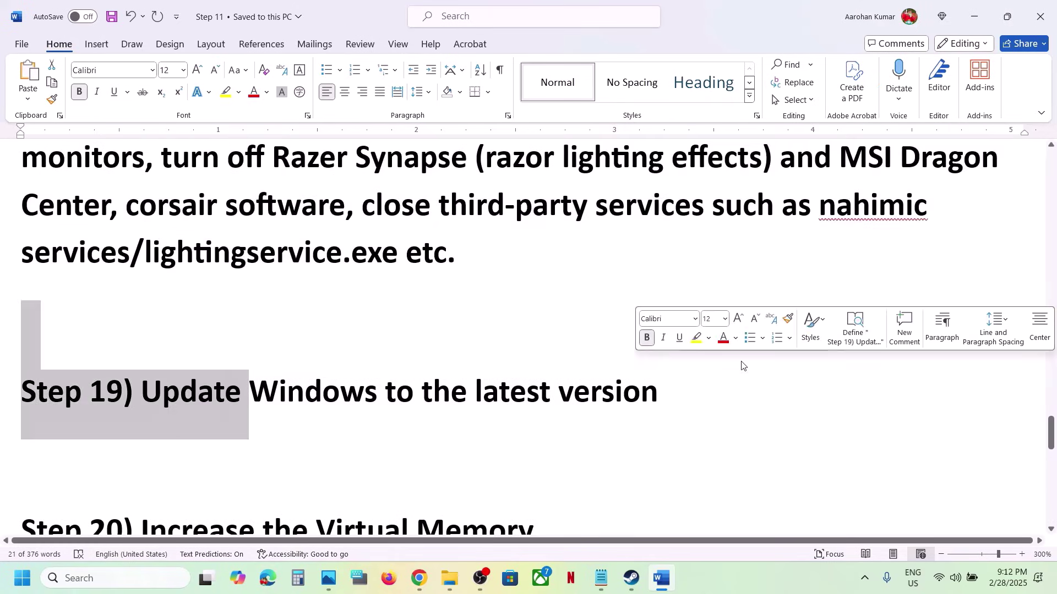
key(super+i)
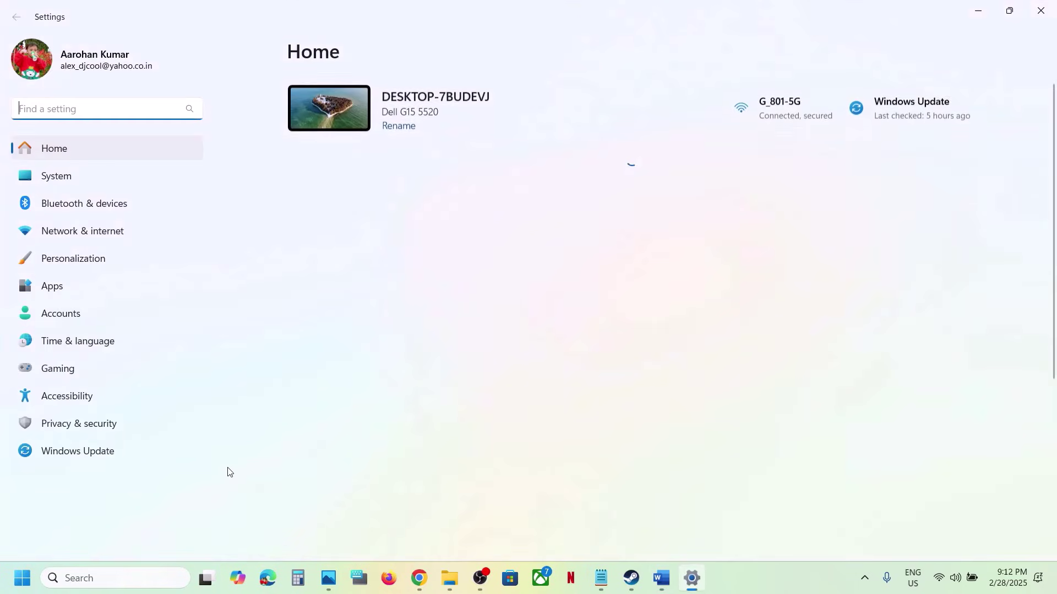
click(112, 452)
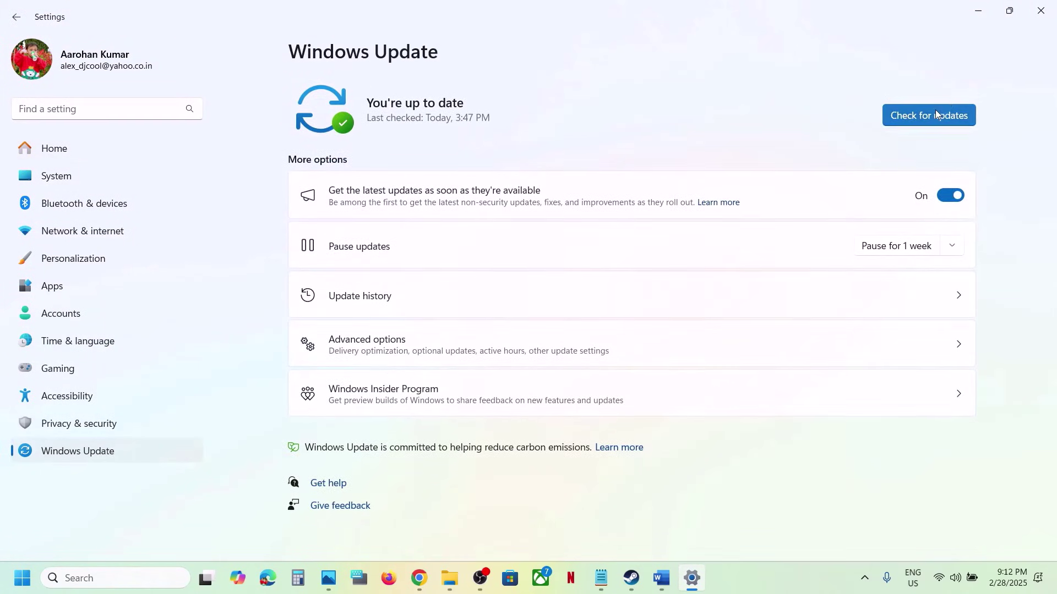
click(935, 114)
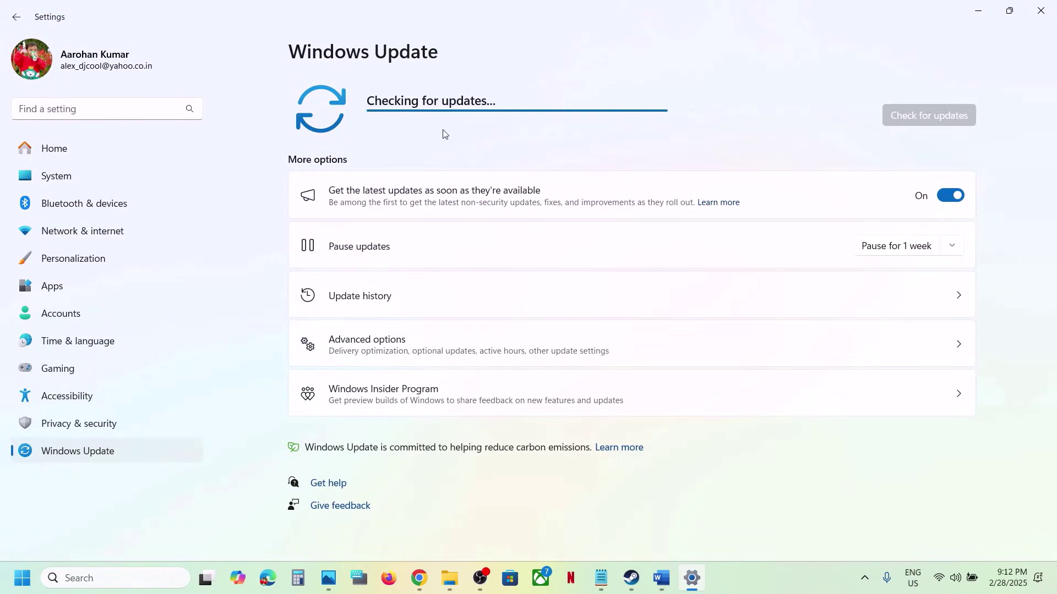
Step: Bring up the computer's power options to view the Restart choice, and dismiss them without restarting
click(22, 578)
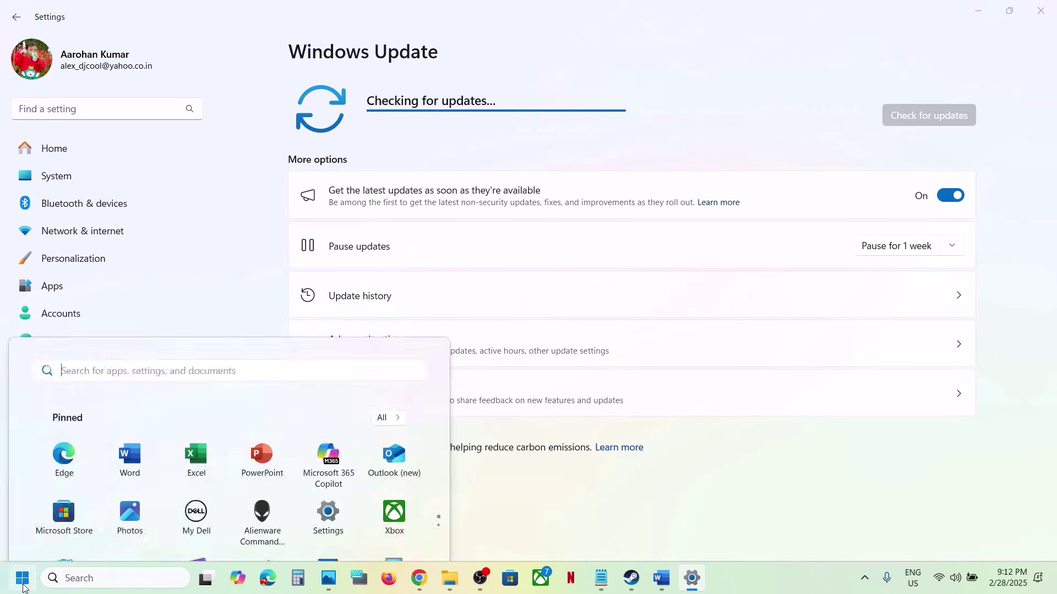
click(401, 532)
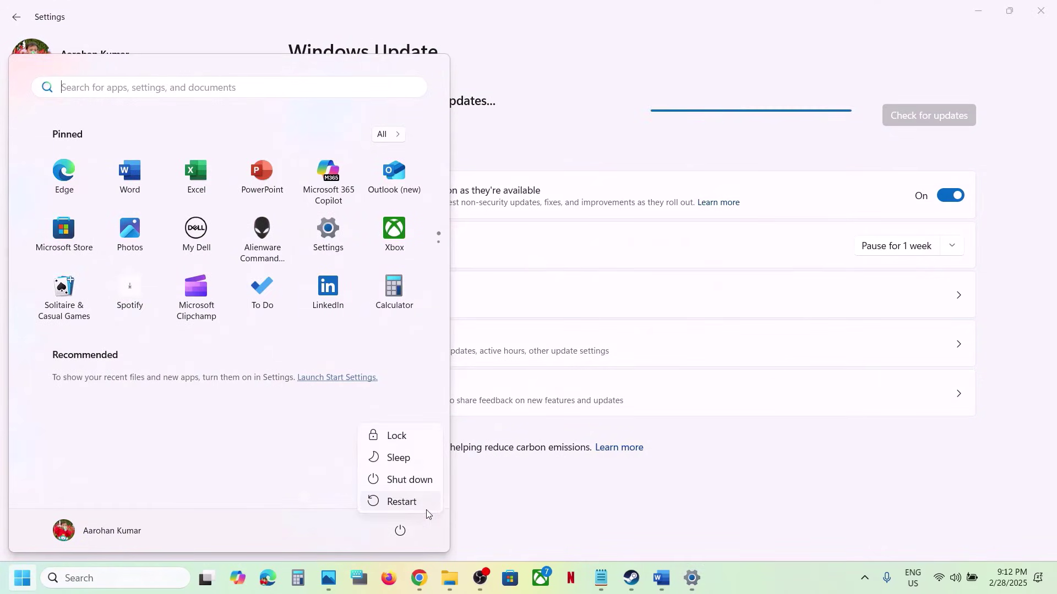
click(557, 507)
click(558, 506)
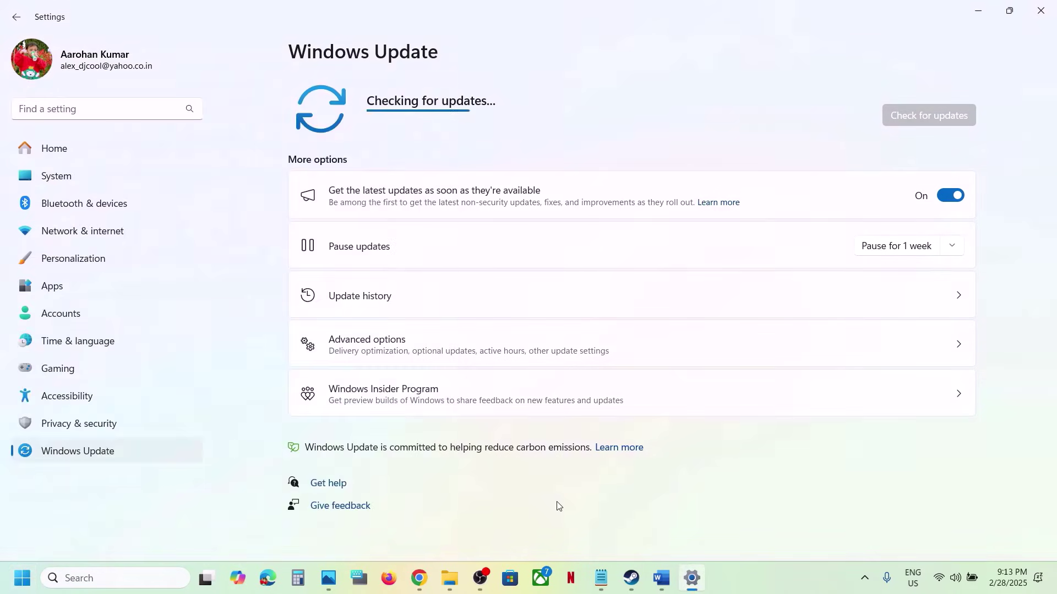
Step: Search Windows for "winver", run it to view the installed Windows version, and close the About Windows dialog
click(122, 578)
text(inve)
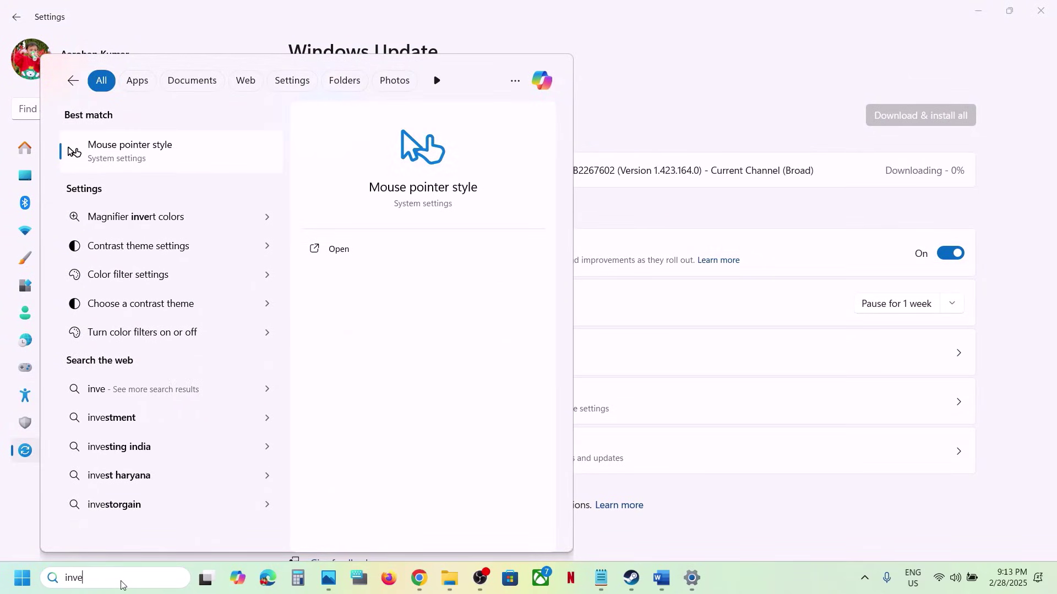
text(winve)
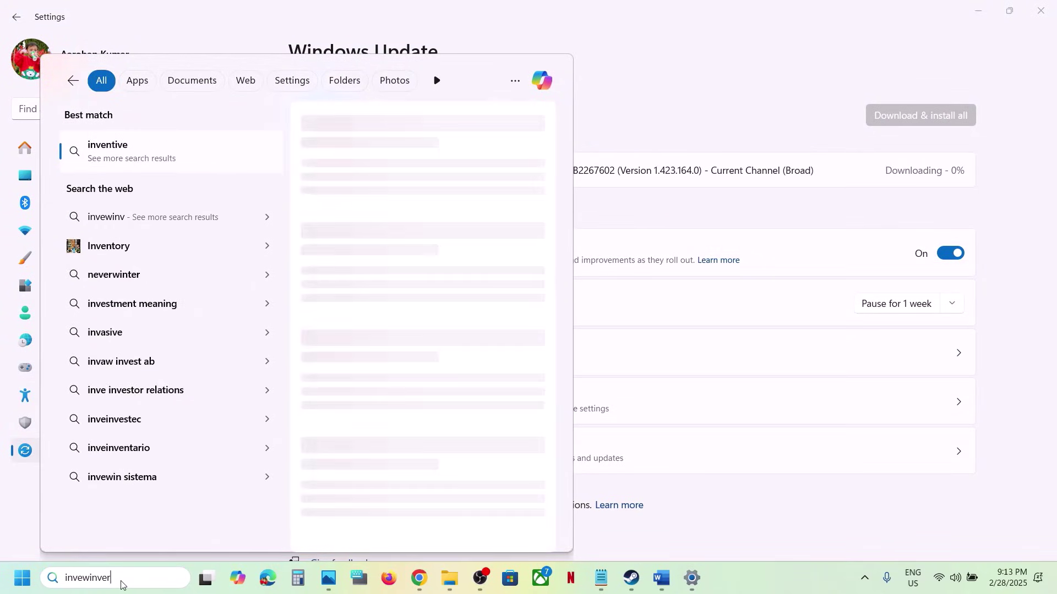
key(ctrl+a)
key(BackSpace)
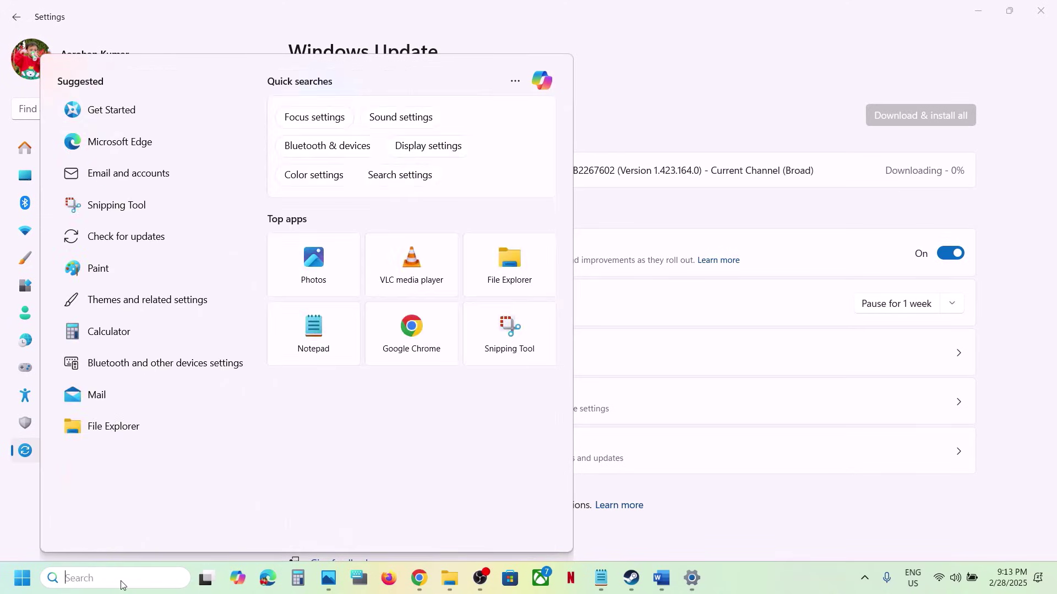
text(winver)
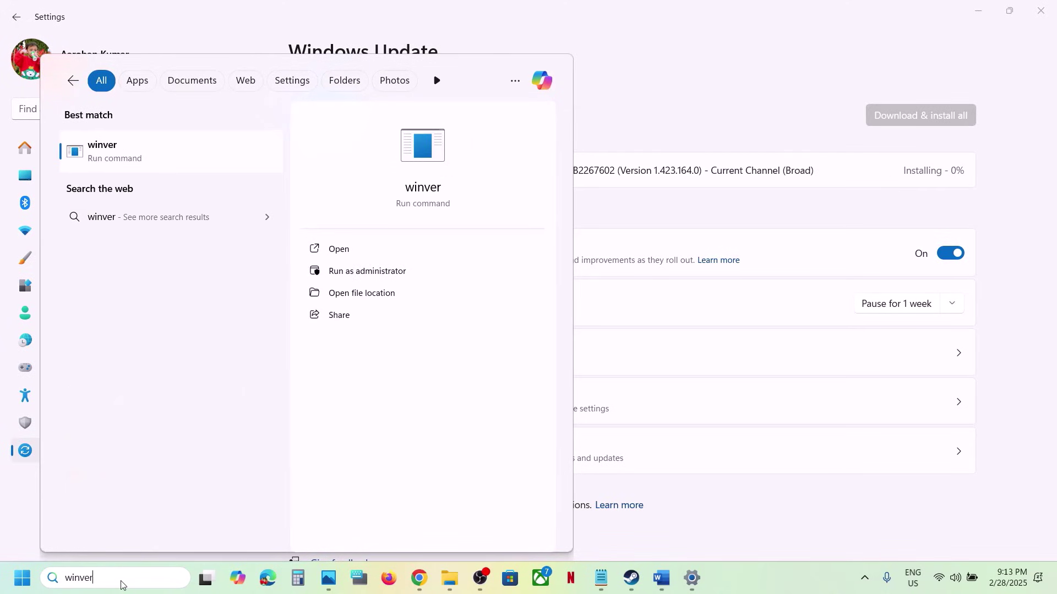
key(Return)
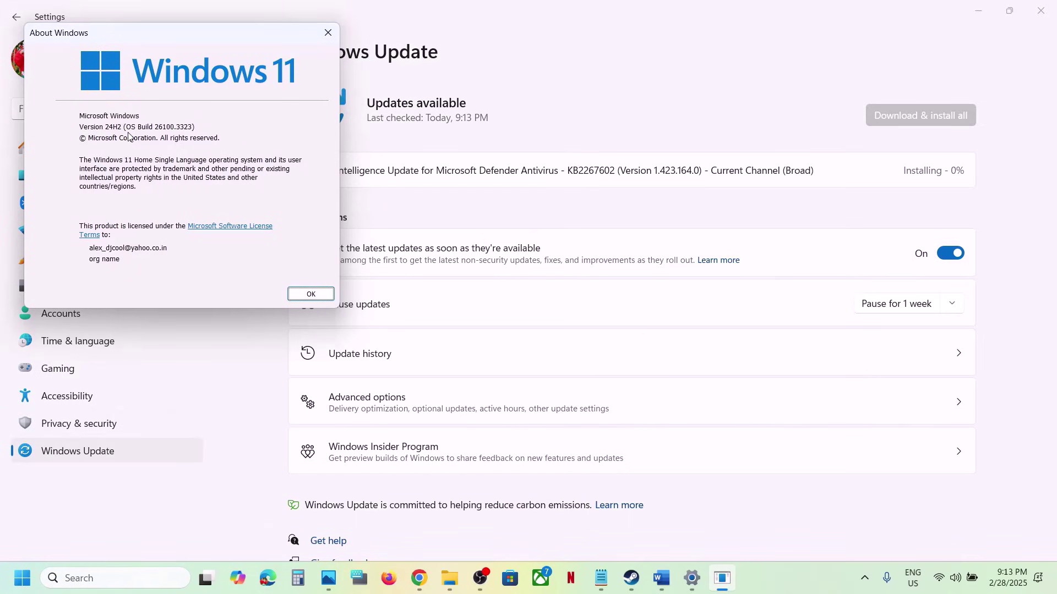
click(329, 33)
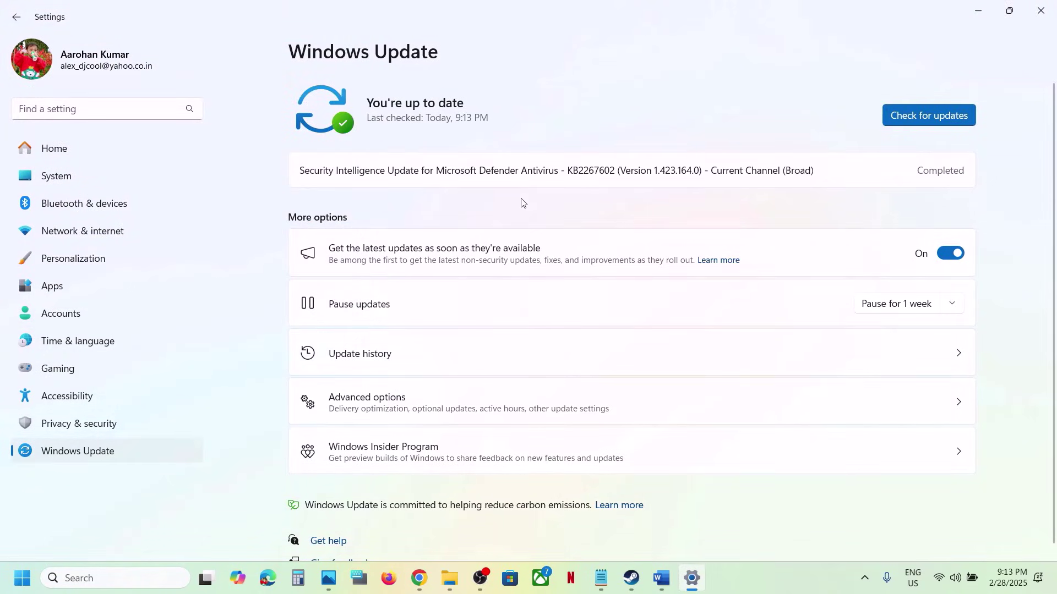
Step: Return to the Word document and read Step 20 on increasing the virtual memory
click(631, 578)
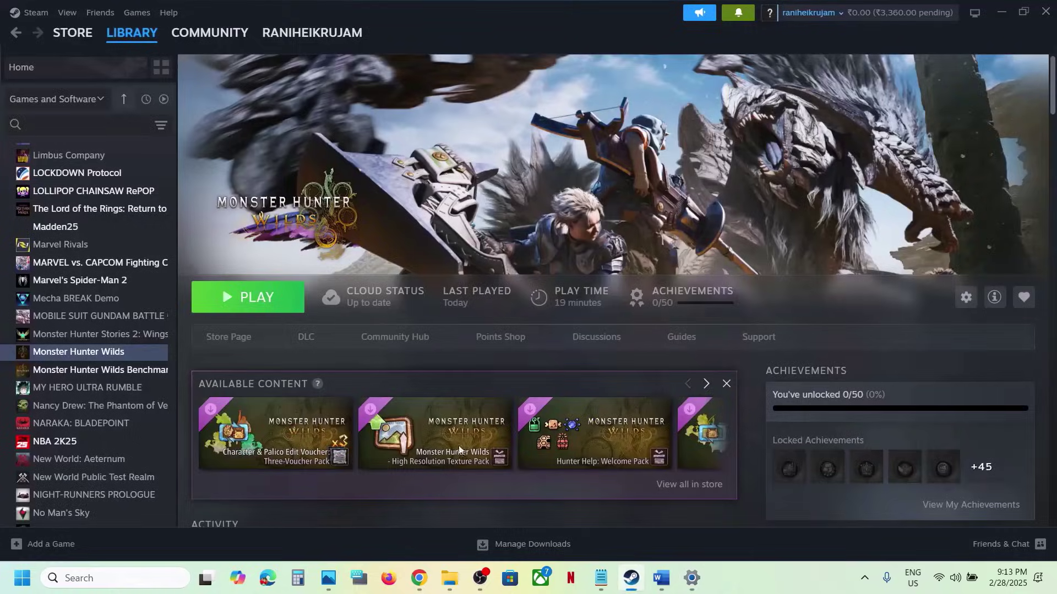
click(662, 583)
scroll(417, 403, down, 5)
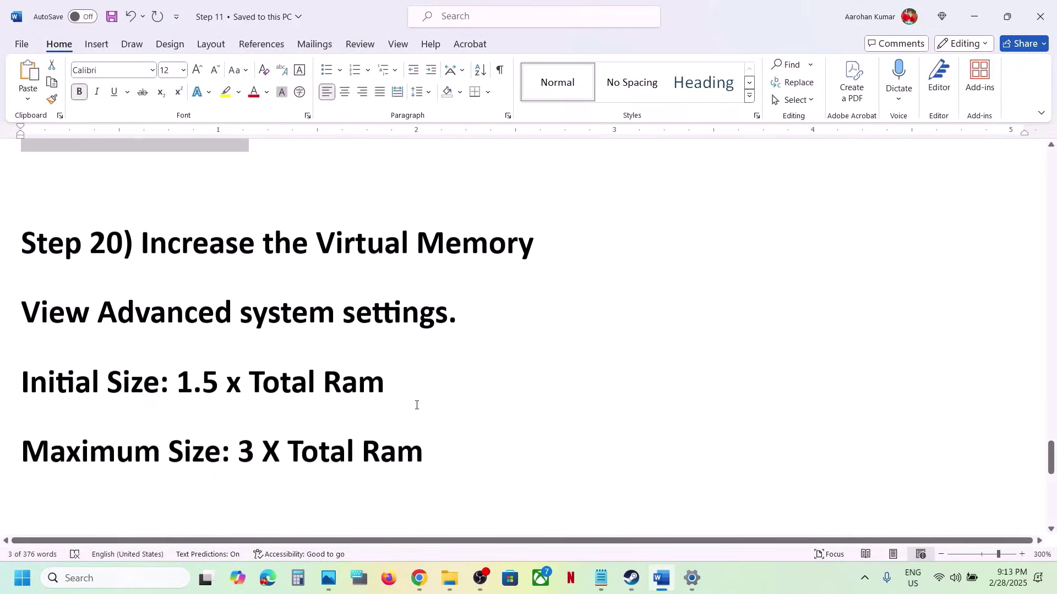